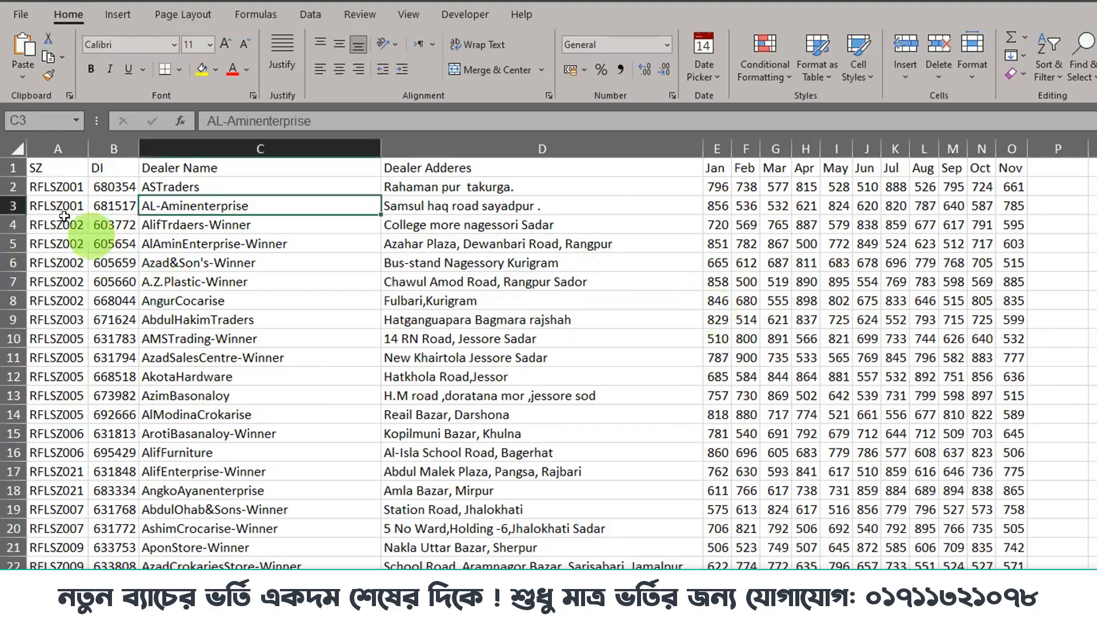
pyautogui.moveTo(41, 177); pyautogui.dragTo(1006, 494)
pyautogui.click(805, 433)
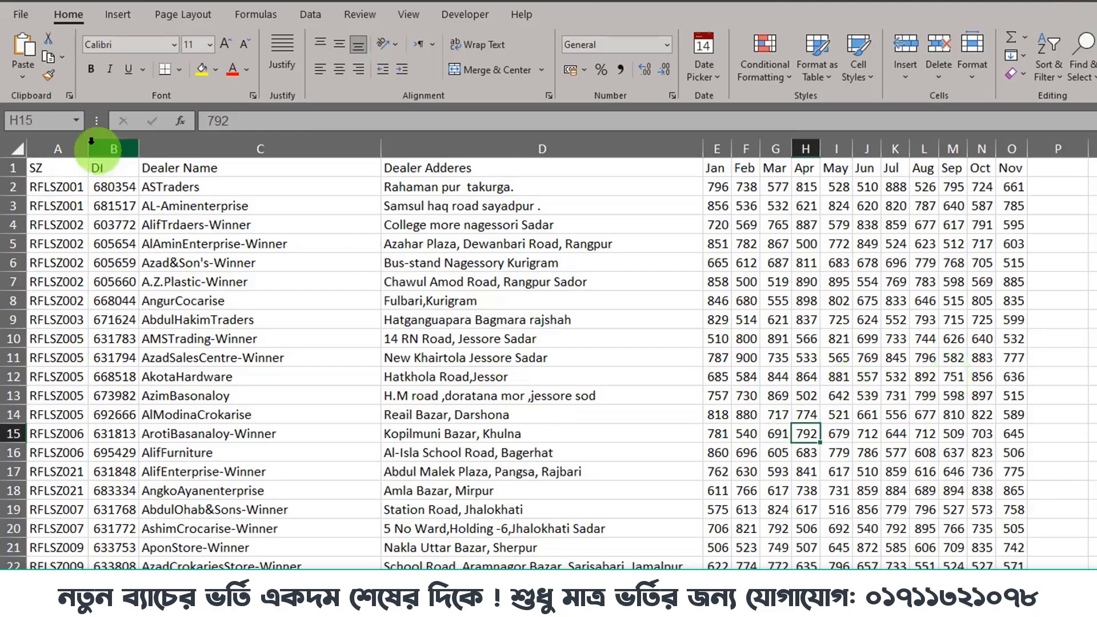
# Step: Apply all borders to the whole dealer data range, from the SZ column to the Nov column down to the last row
pyautogui.moveTo(44, 169); pyautogui.dragTo(1013, 200)
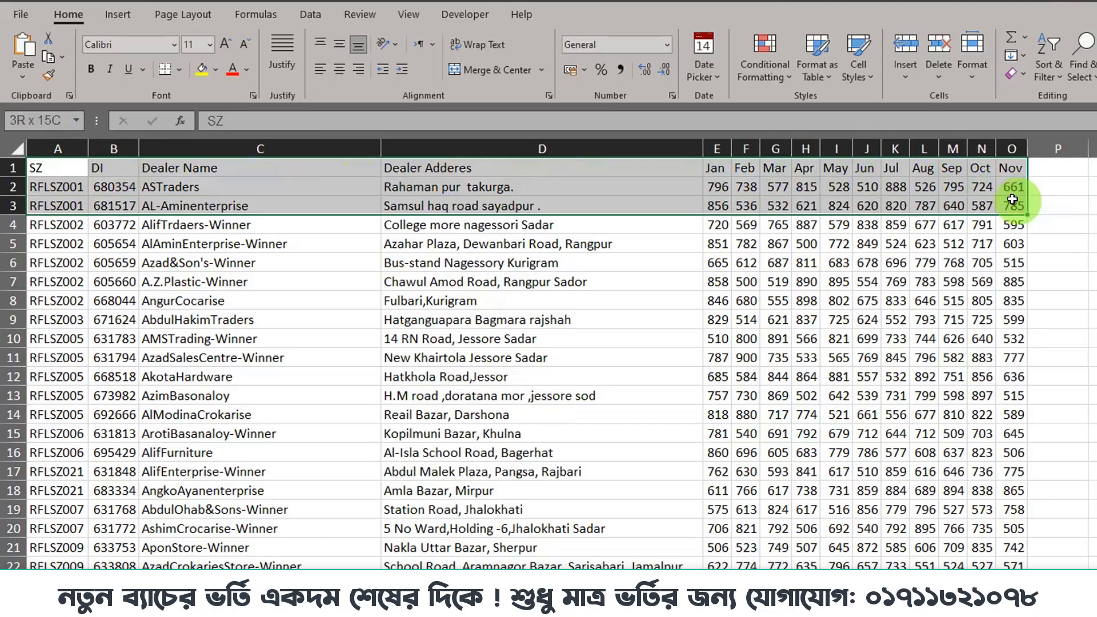
pyautogui.moveTo(1012, 200); pyautogui.dragTo(1013, 200)
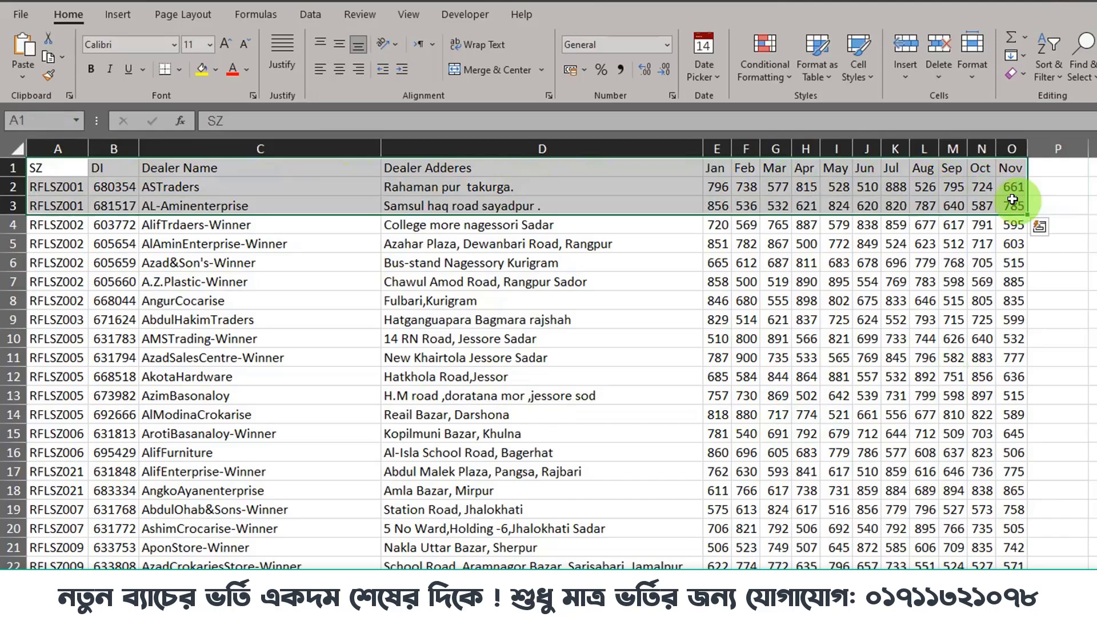
pyautogui.hotkey('ctrl', 'shift', 'Down')
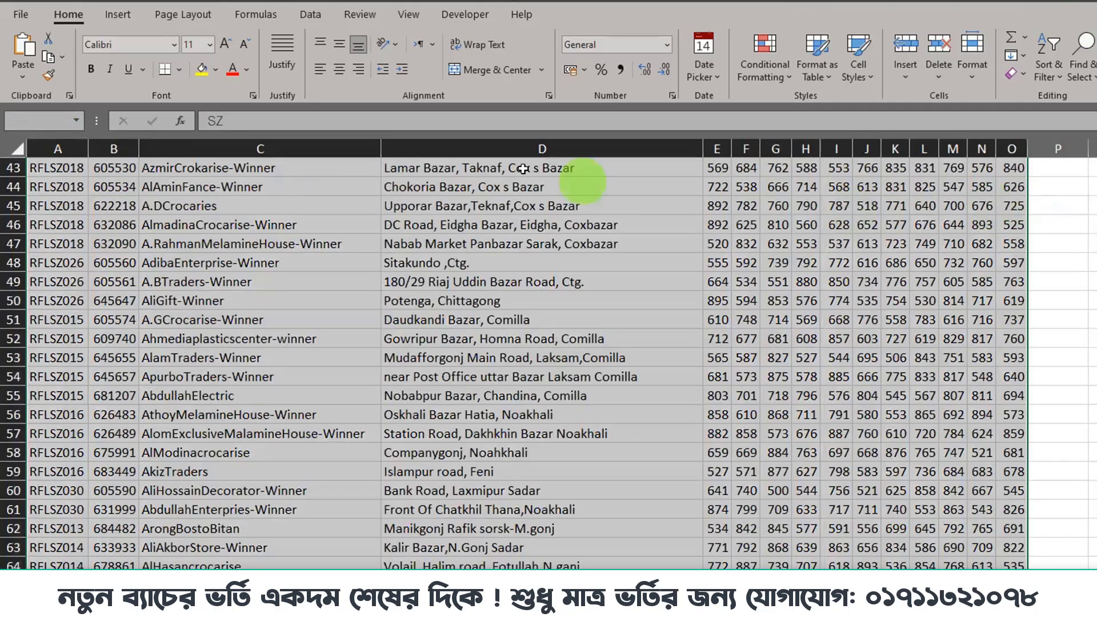
pyautogui.click(179, 69)
pyautogui.click(223, 228)
pyautogui.scroll(14, 654, 312)
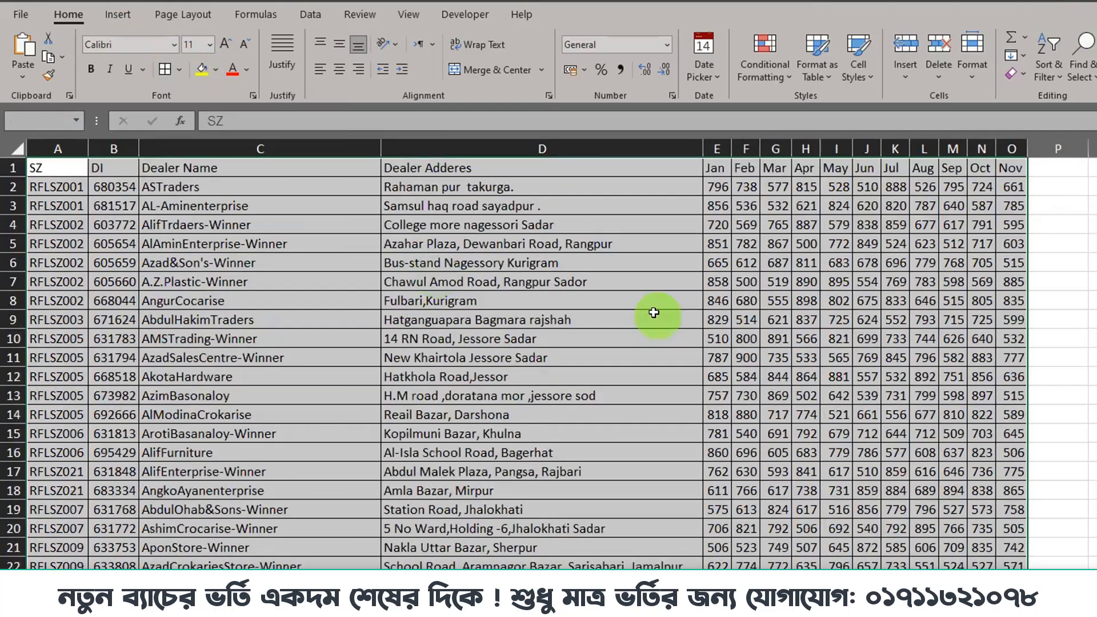
pyautogui.click(588, 300)
# Step: Format the header row A1:O1 with a dark orange fill and bold white text
pyautogui.moveTo(80, 167); pyautogui.dragTo(1012, 167)
pyautogui.click(216, 69)
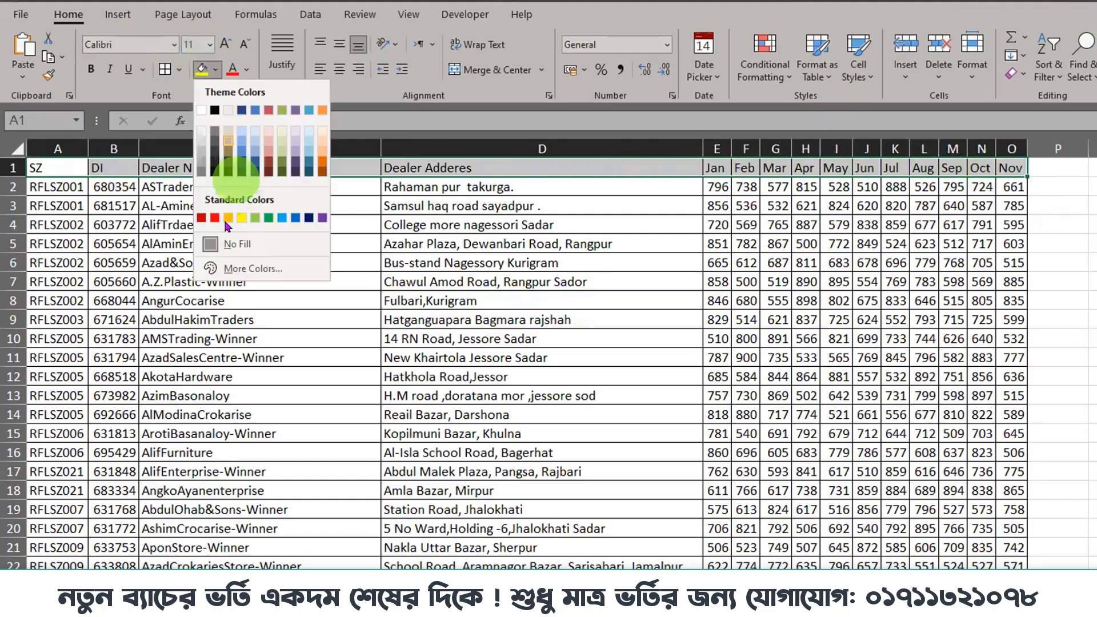
pyautogui.click(322, 170)
pyautogui.click(246, 69)
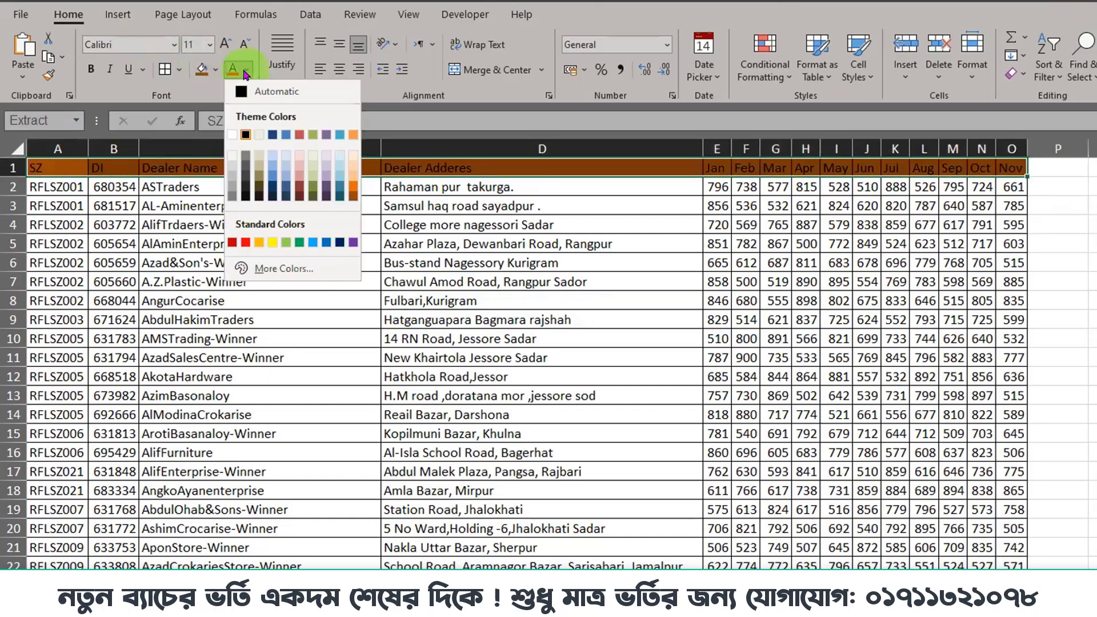
pyautogui.click(232, 135)
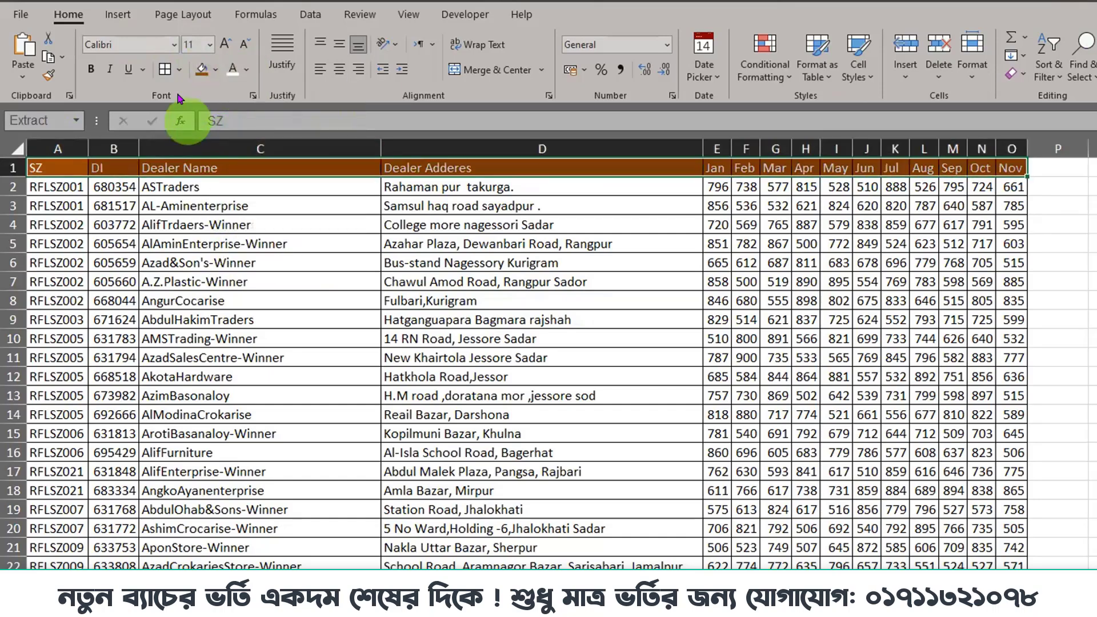
pyautogui.click(619, 297)
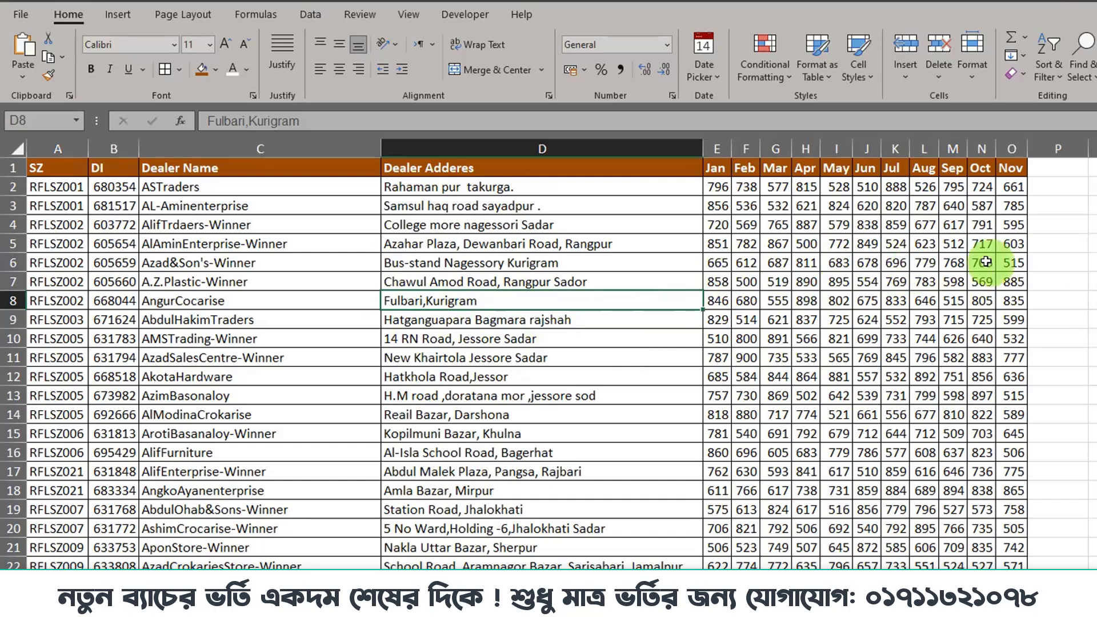
# Step: Add a Total header in cell P1 after the Nov column
pyautogui.moveTo(715, 167); pyautogui.dragTo(1011, 165)
pyautogui.click(1067, 167)
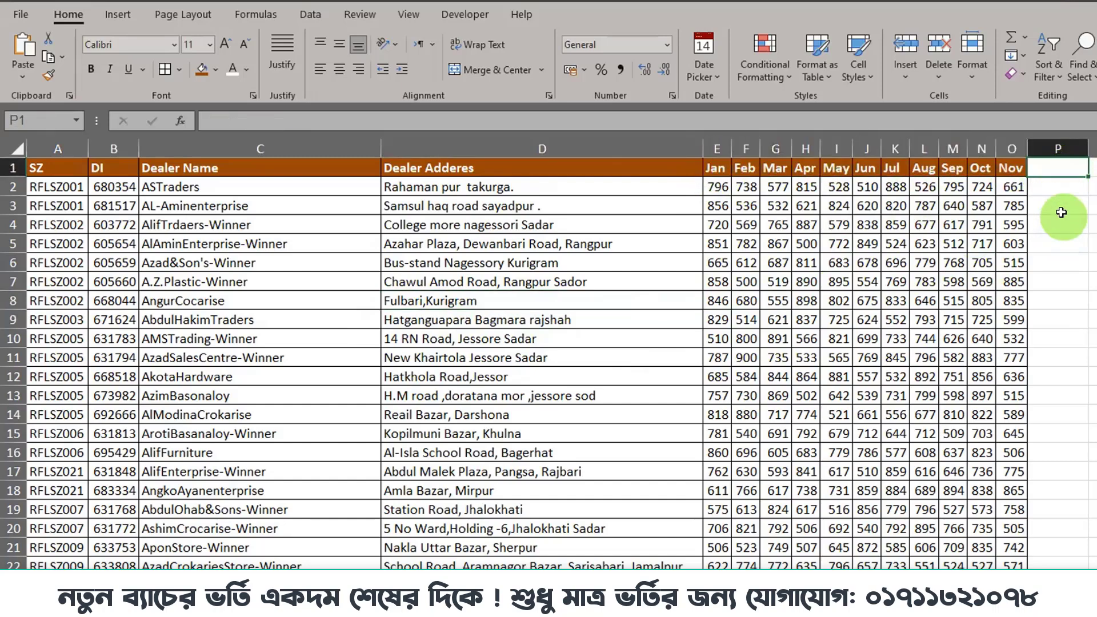
pyautogui.write('Total')
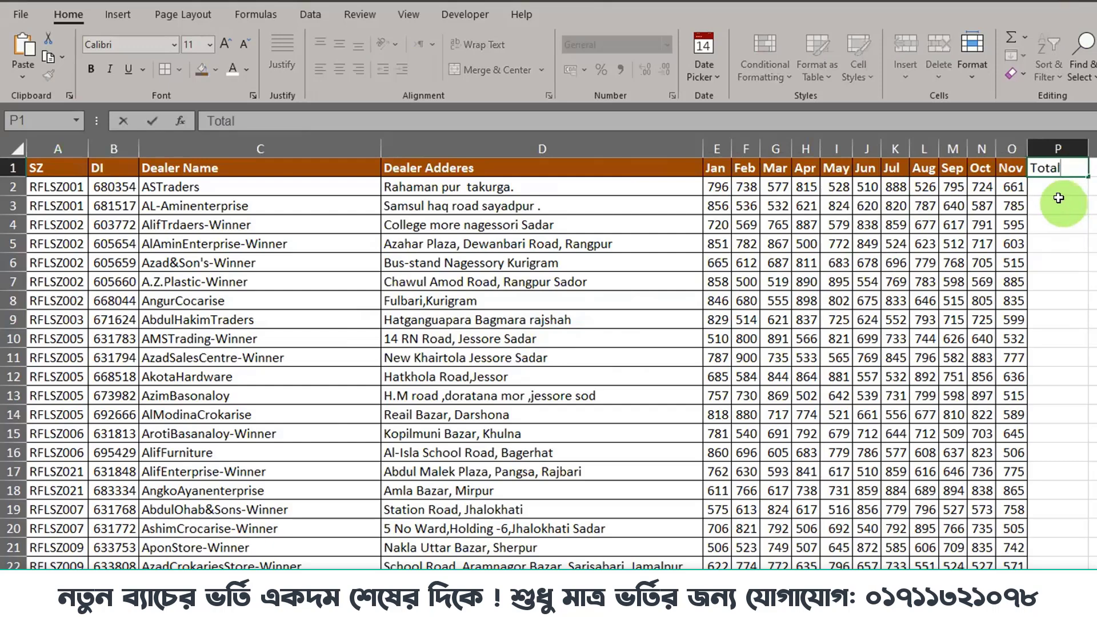
# Step: Sum the Jan to Nov values in P2 with =SUM(E2:O2) and fill the formula down the Total column
pyautogui.click(1058, 191)
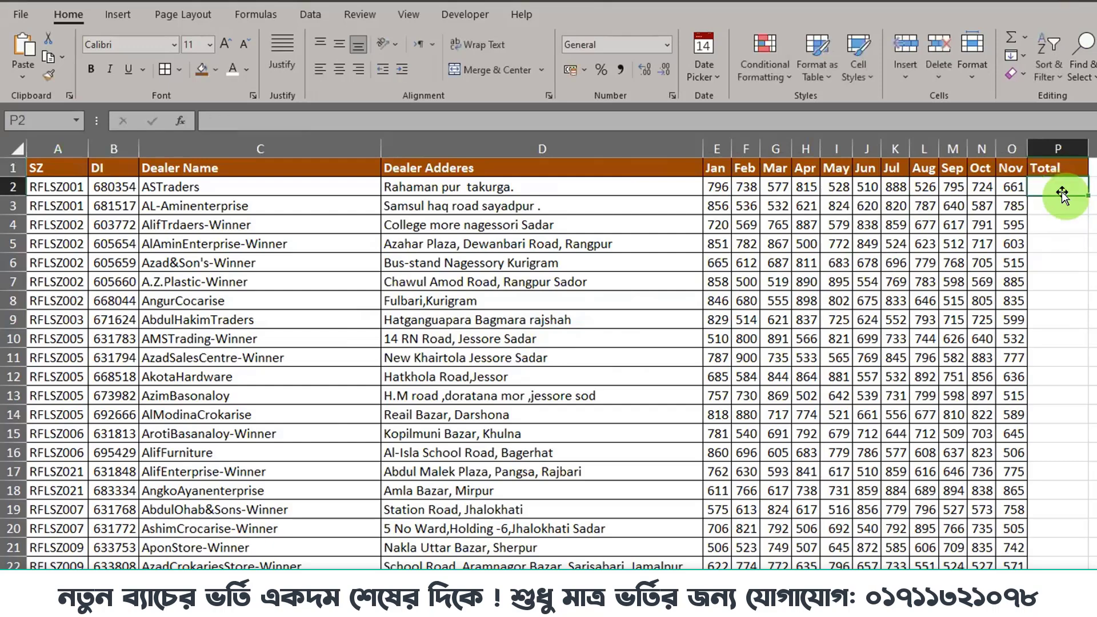
pyautogui.write('=sum')
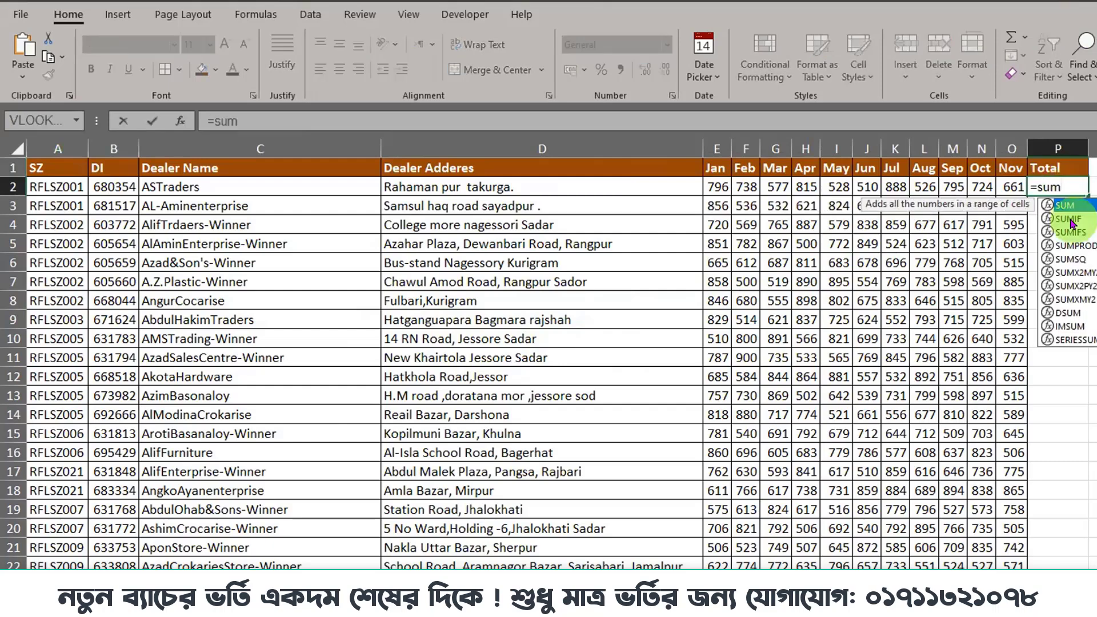
pyautogui.press('Tab')
pyautogui.moveTo(718, 187); pyautogui.dragTo(1012, 184)
pyautogui.press('Return')
pyautogui.click(1058, 187)
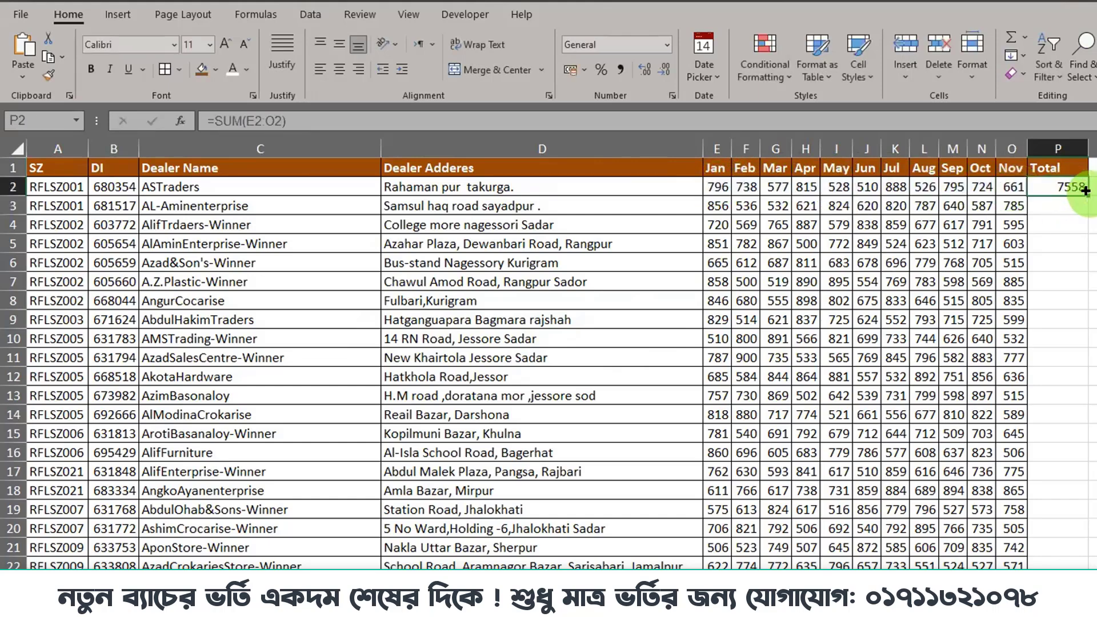
pyautogui.doubleClick(1087, 195)
pyautogui.click(1064, 187)
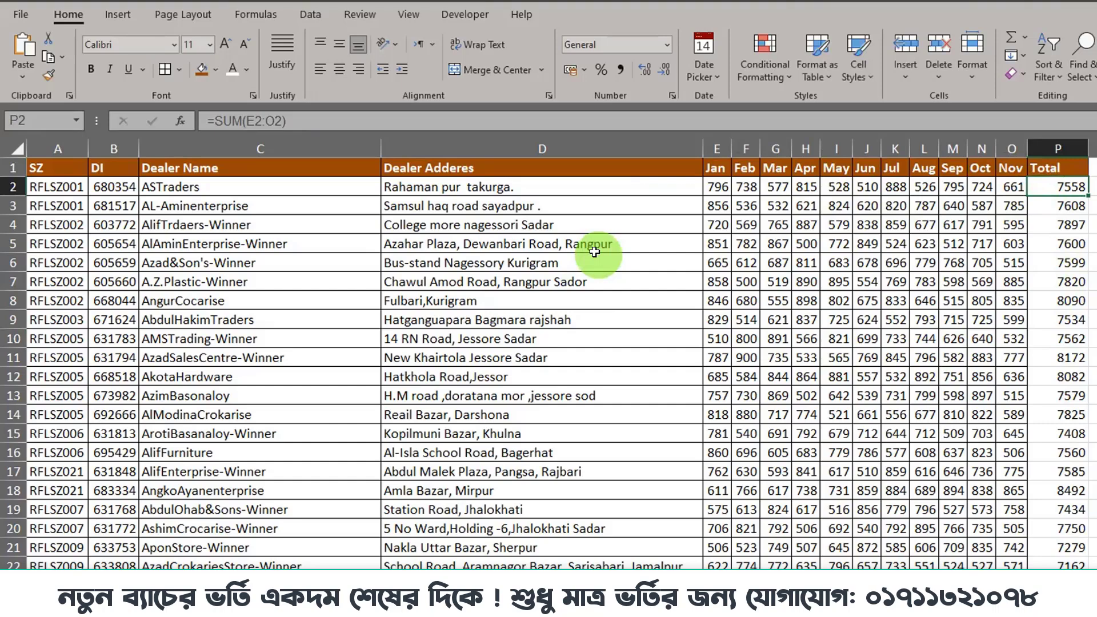
# Step: Undo the manual borders, header formatting and Total column to restore the plain dealer data
pyautogui.hotkey('ctrl', 'shift', 'e')
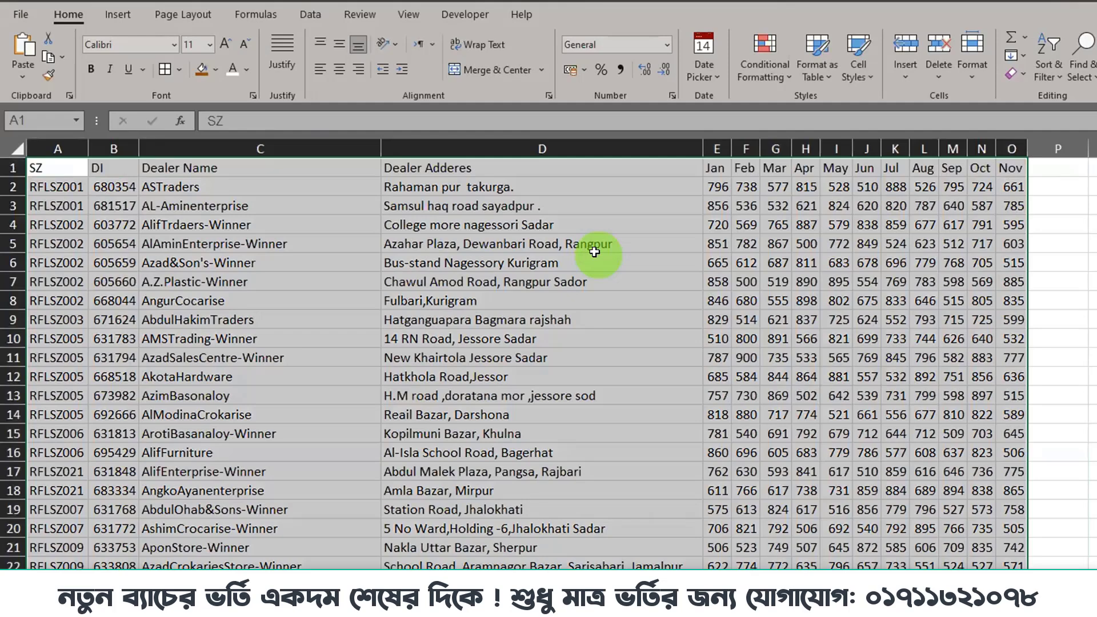
pyautogui.click(597, 261)
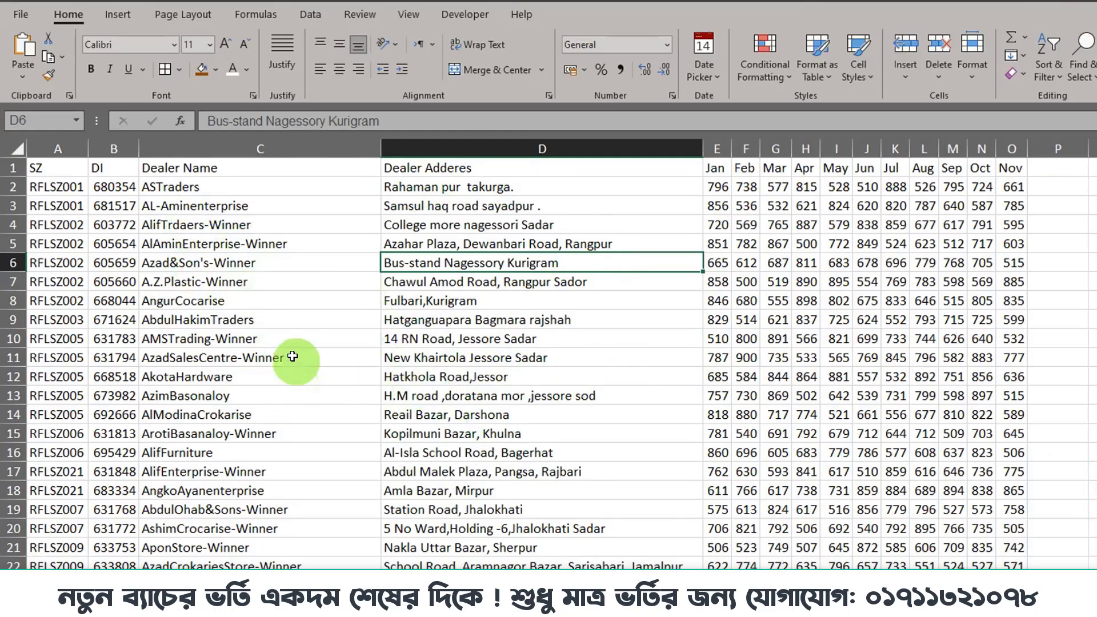
# Step: Convert the dealer data range A1:O66 into a table, keeping the option that the table has headers enabled
pyautogui.click(311, 363)
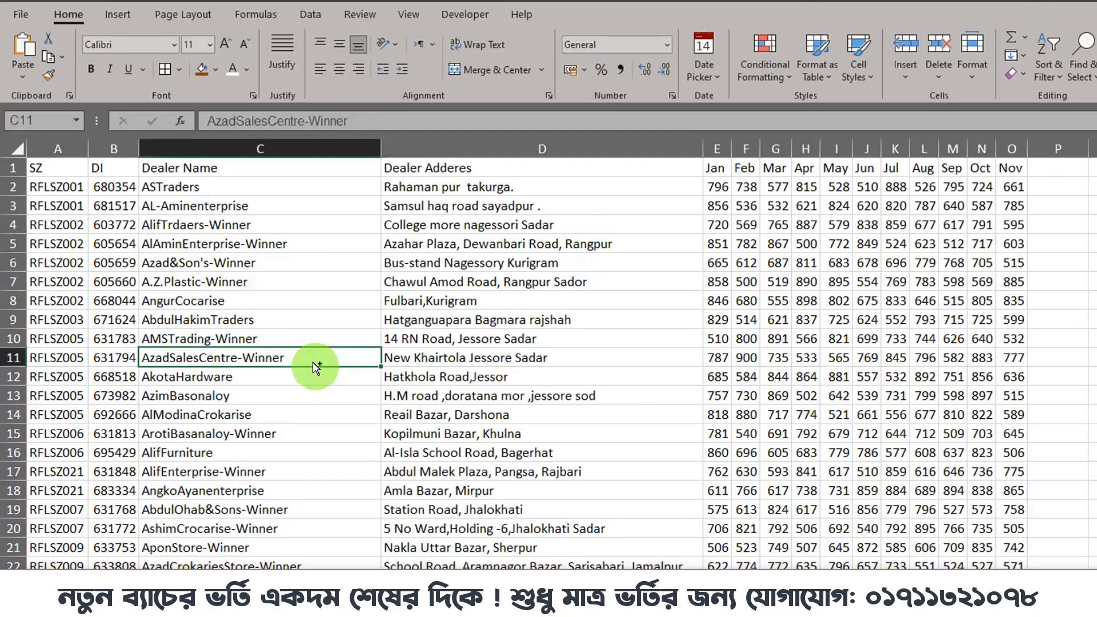
pyautogui.hotkey('ctrl', 'a')
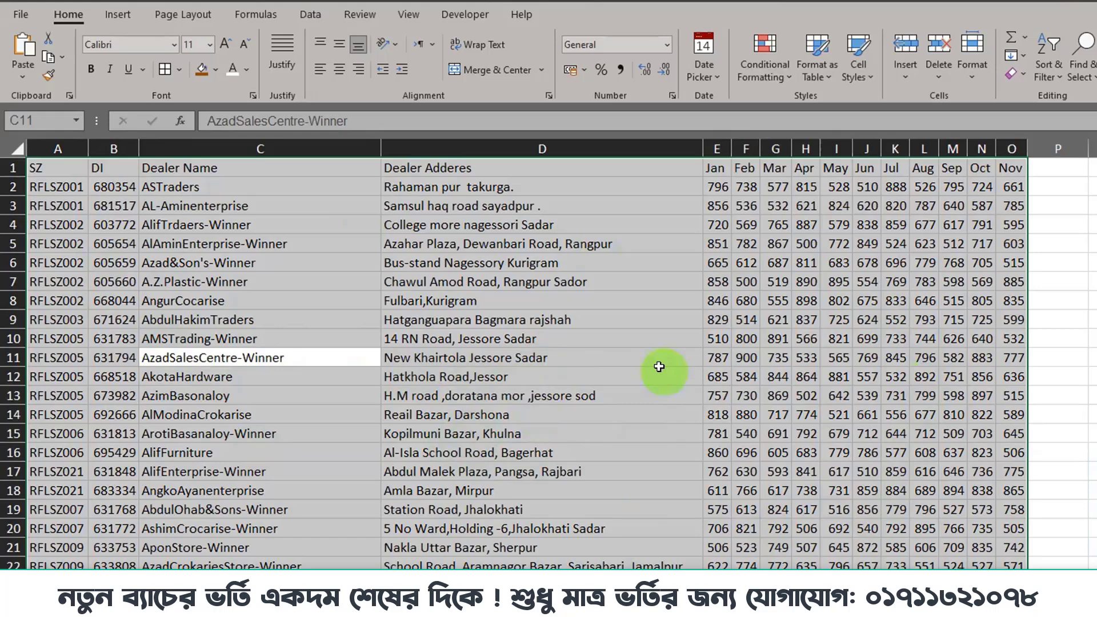
pyautogui.hotkey('ctrl', 't')
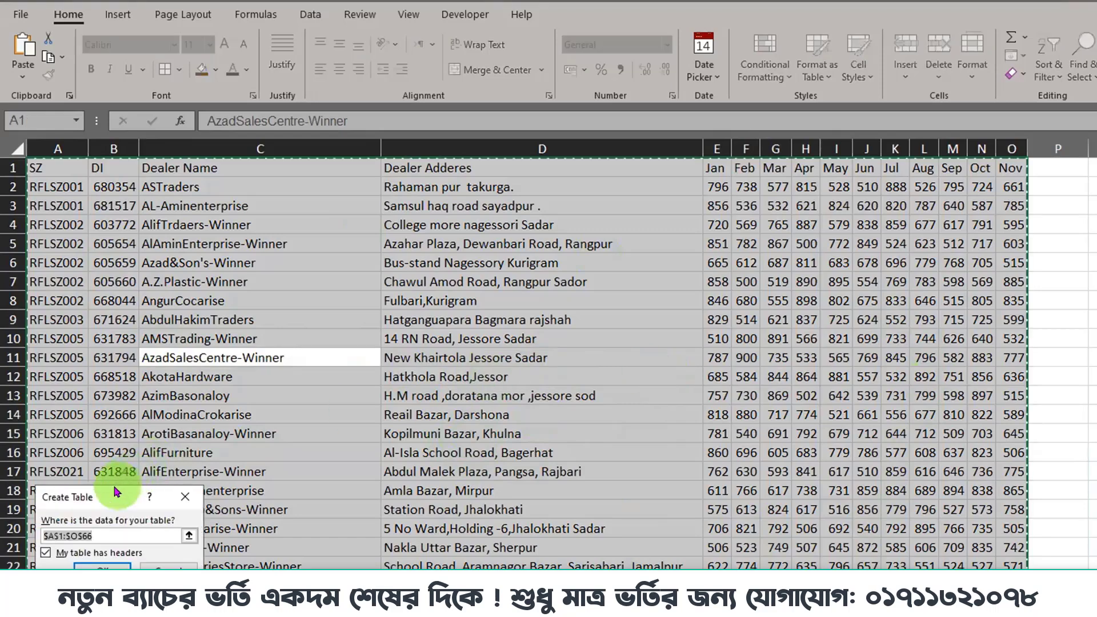
pyautogui.moveTo(121, 492); pyautogui.dragTo(432, 231)
pyautogui.click(421, 322)
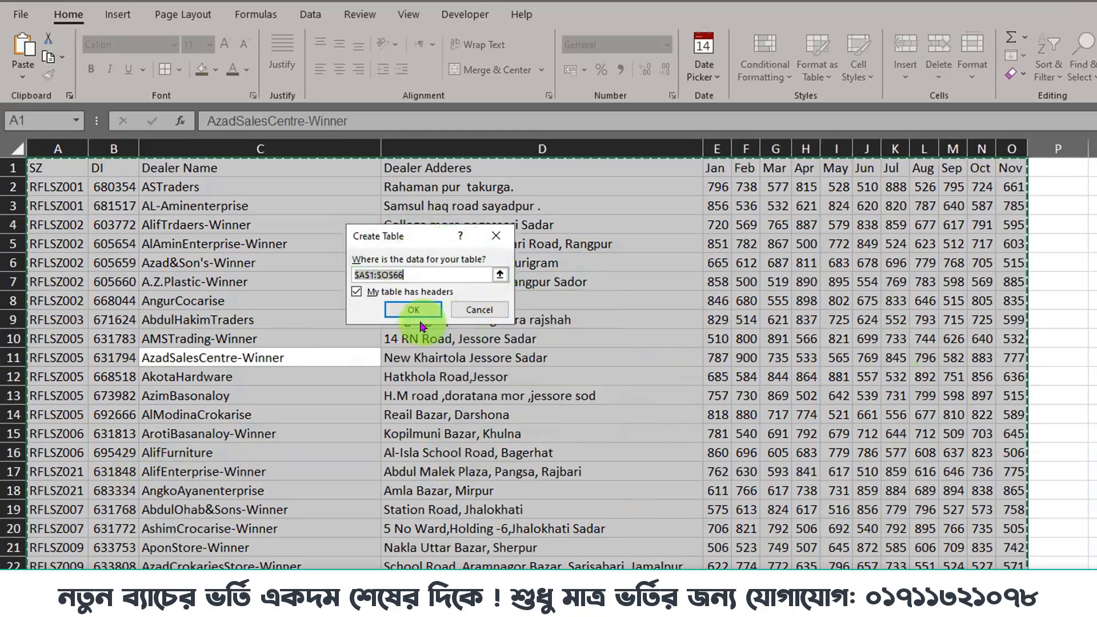
pyautogui.moveTo(400, 234); pyautogui.dragTo(458, 259)
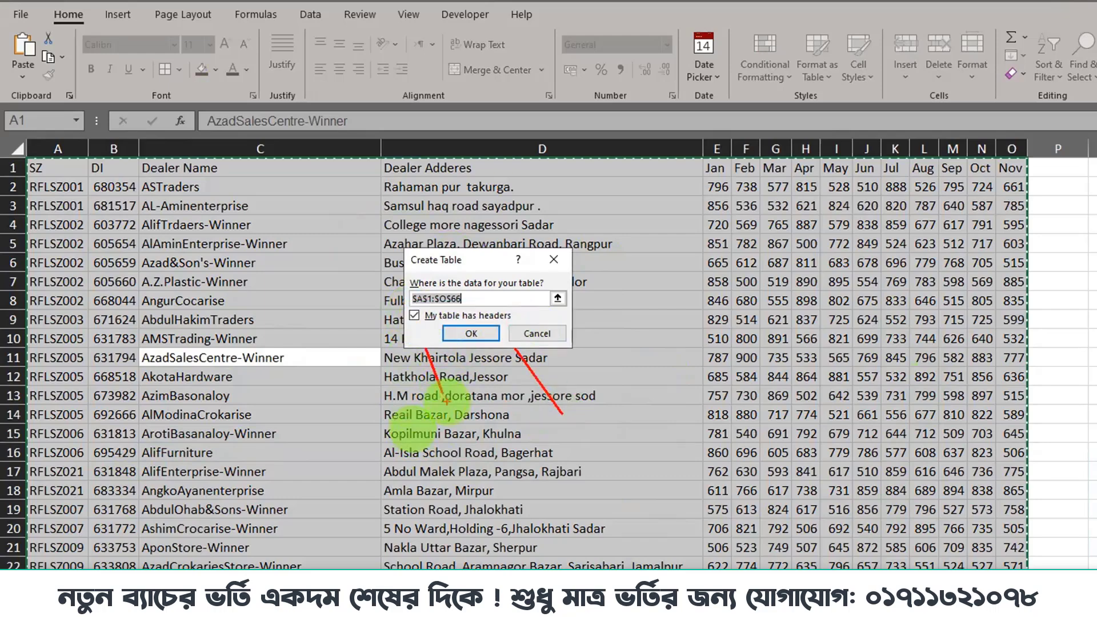
pyautogui.click(414, 315)
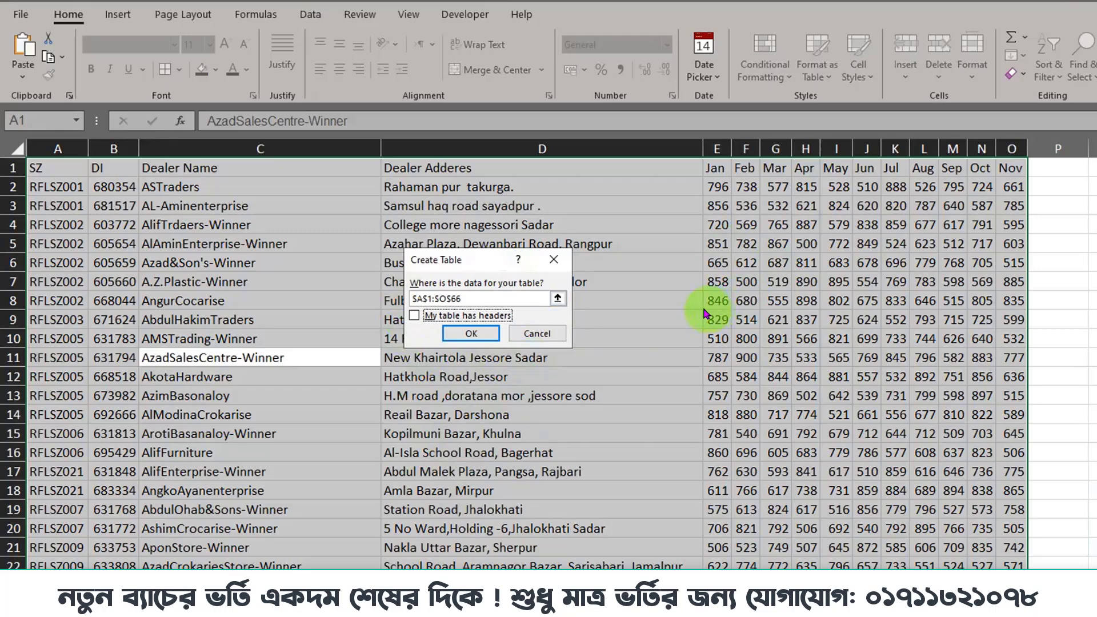
pyautogui.moveTo(27, 159)
pyautogui.mouseDown()
pyautogui.moveTo(352, 200)
pyautogui.moveTo(880, 207)
pyautogui.moveTo(1023, 196)
pyautogui.moveTo(1033, 184)
pyautogui.moveTo(1087, 303)
pyautogui.mouseUp()
pyautogui.moveTo(125, 184); pyautogui.dragTo(103, 314)
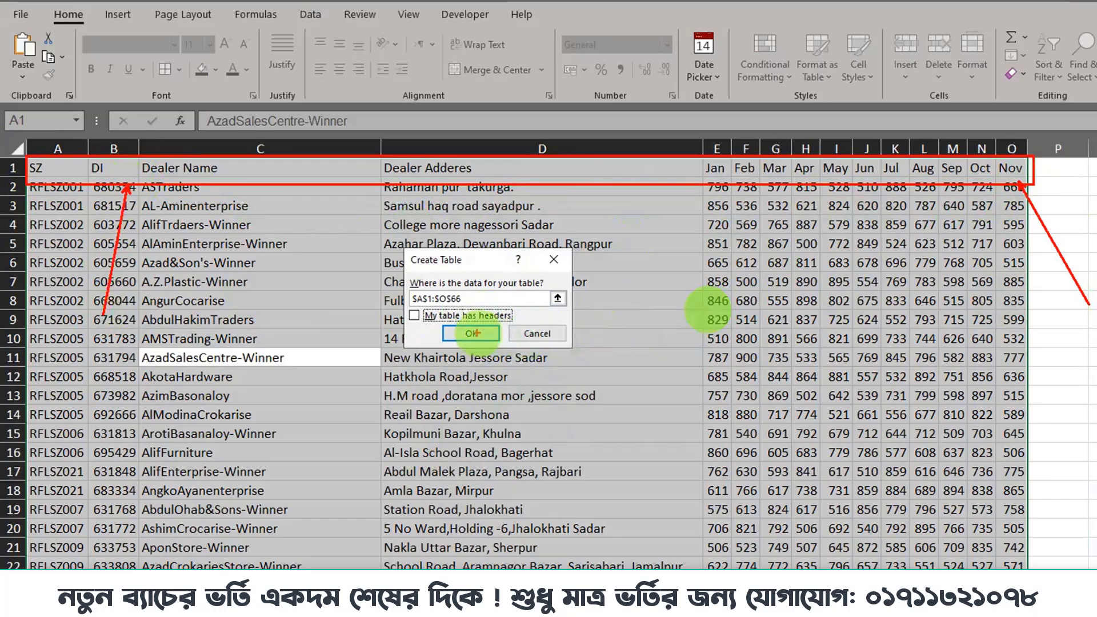
pyautogui.press('Escape')
pyautogui.click(415, 316)
pyautogui.click(472, 336)
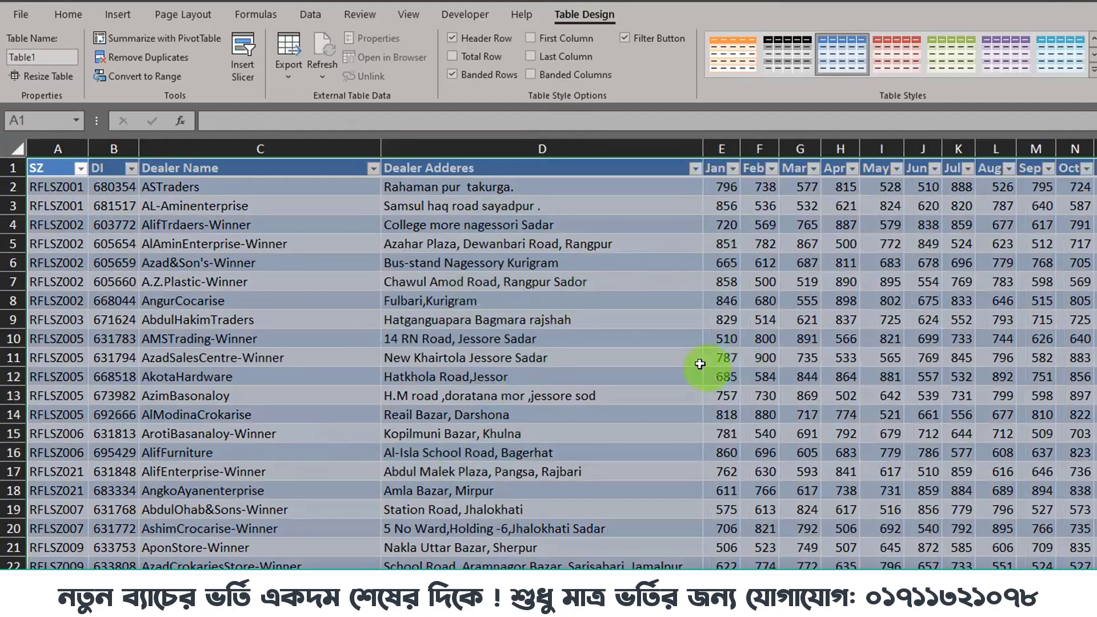
pyautogui.click(700, 364)
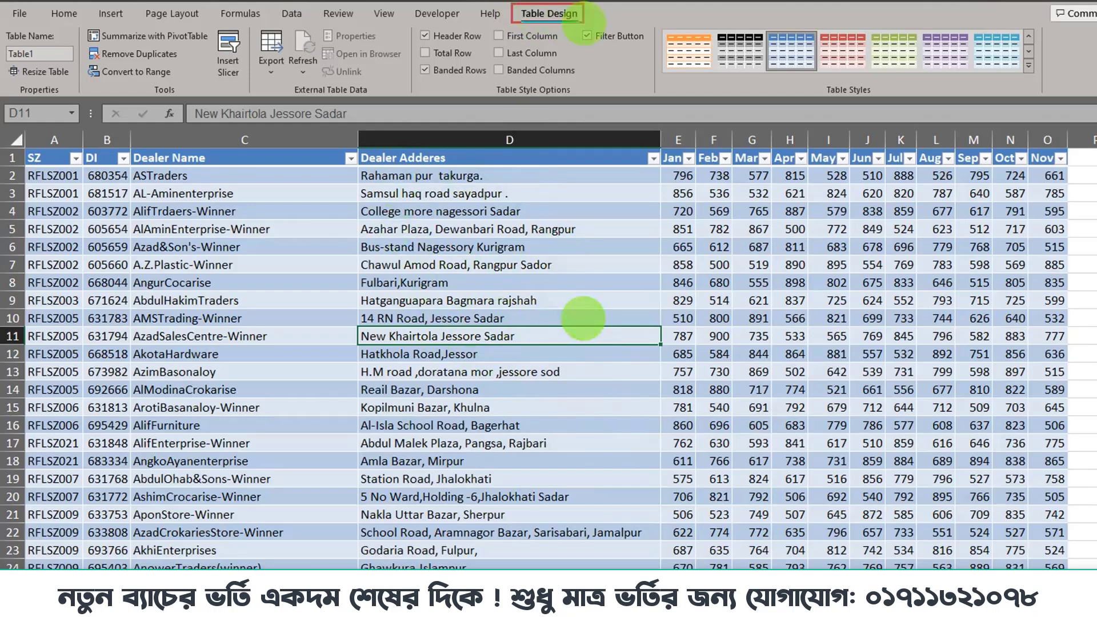
# Step: Compare the availability of the table design options with cells selected inside and outside the table
pyautogui.moveTo(574, 24); pyautogui.dragTo(602, 87)
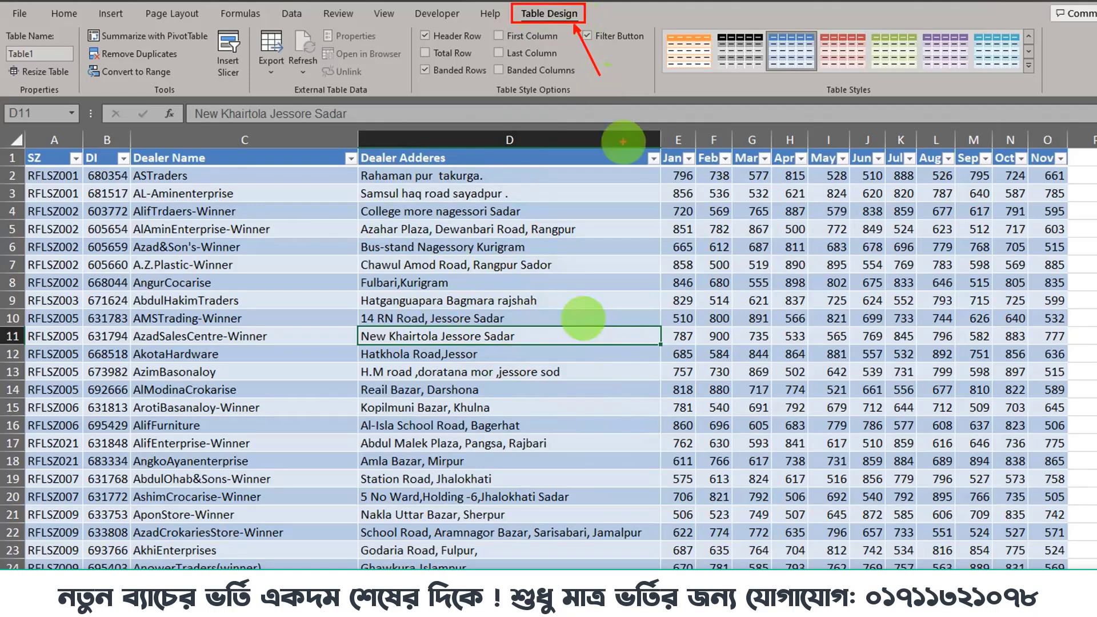
pyautogui.press('Escape')
pyautogui.click(460, 265)
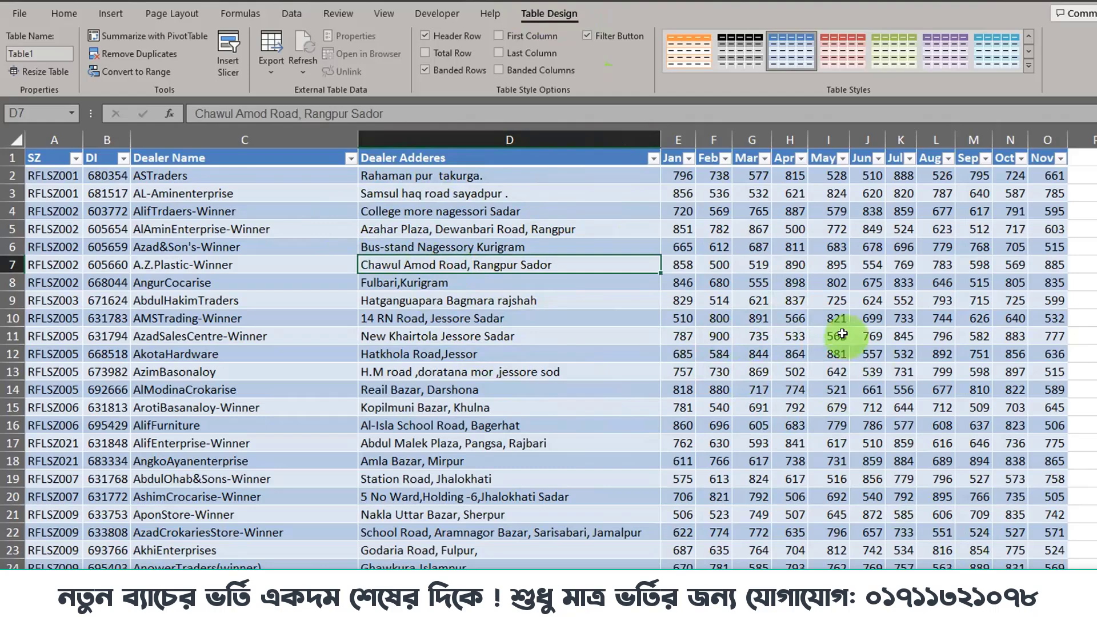
pyautogui.click(1085, 264)
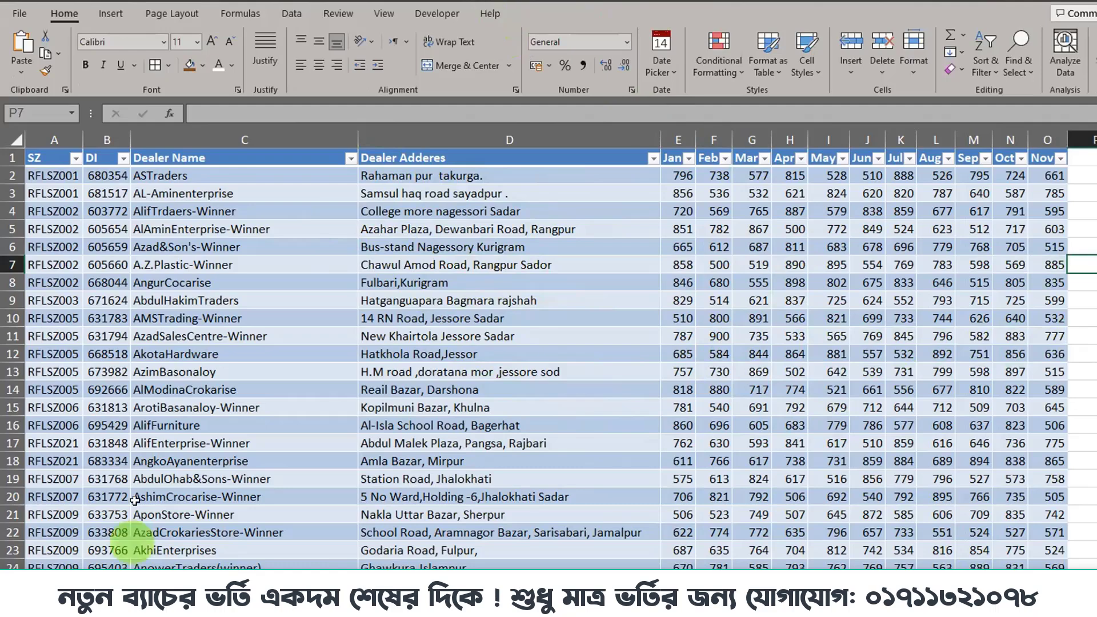
pyautogui.click(280, 286)
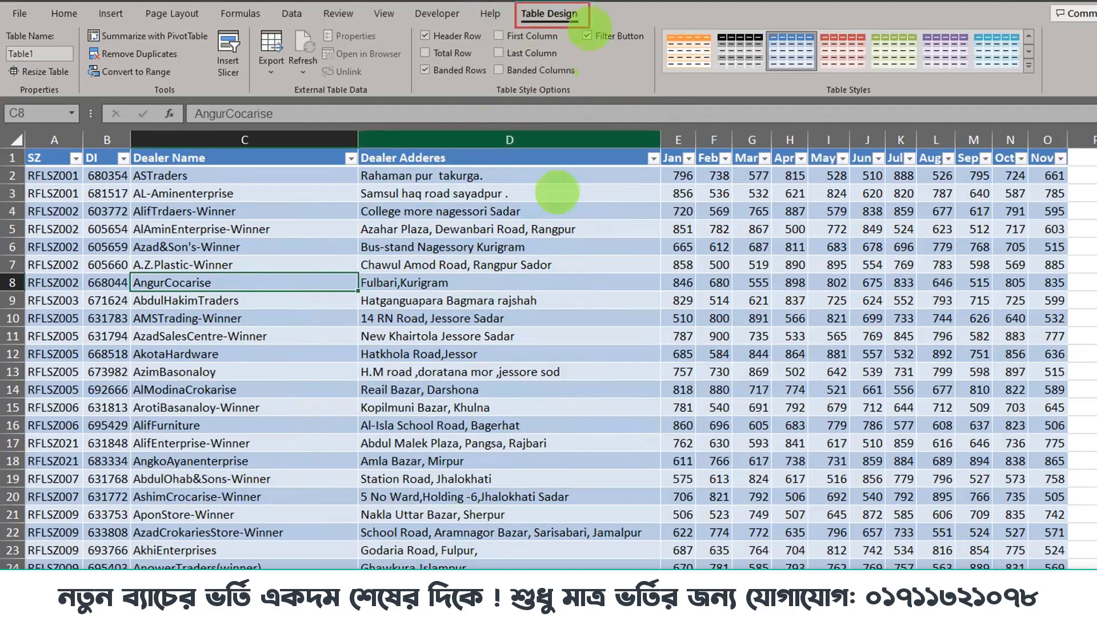
pyautogui.moveTo(16, 153)
pyautogui.mouseDown()
pyautogui.moveTo(806, 521)
pyautogui.moveTo(997, 536)
pyautogui.mouseUp()
pyautogui.moveTo(503, 350); pyautogui.dragTo(714, 504)
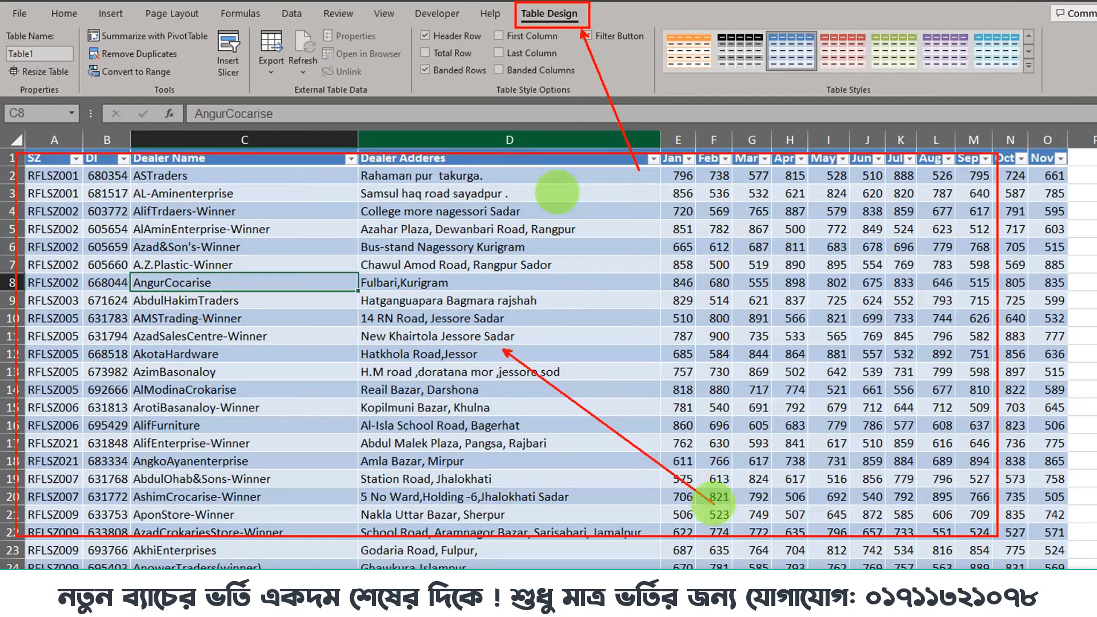
pyautogui.press('Escape')
pyautogui.click(485, 336)
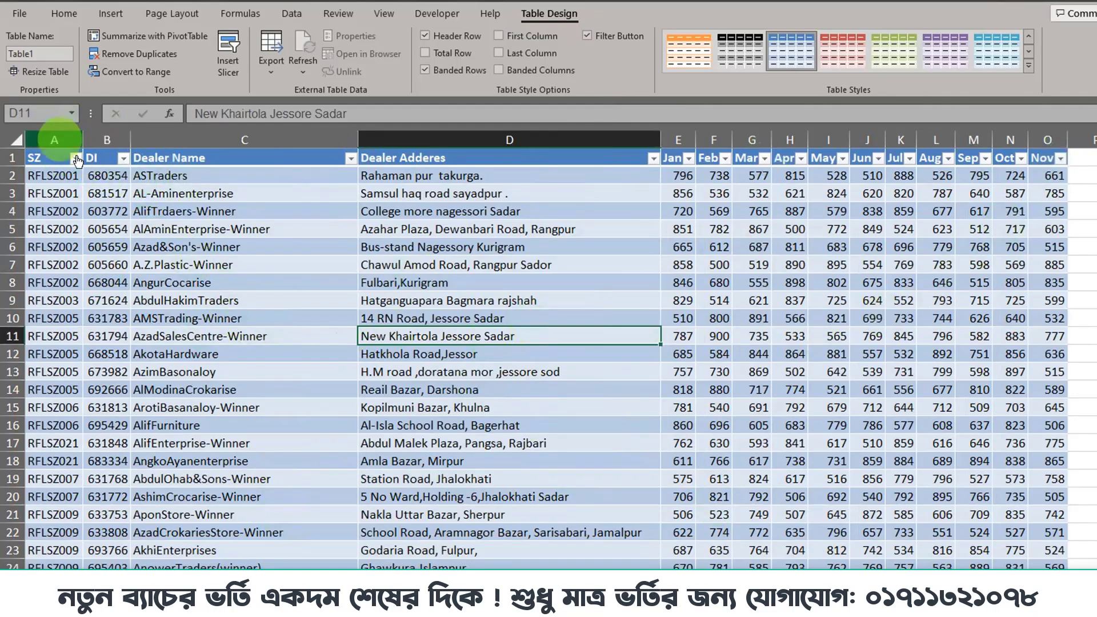
pyautogui.click(189, 211)
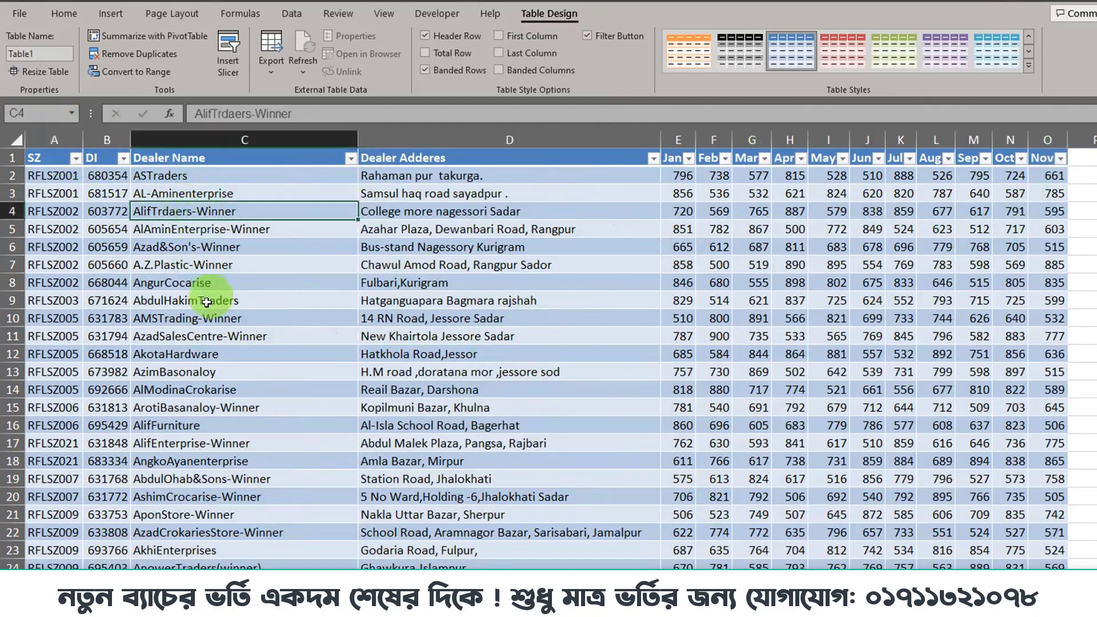
pyautogui.click(220, 425)
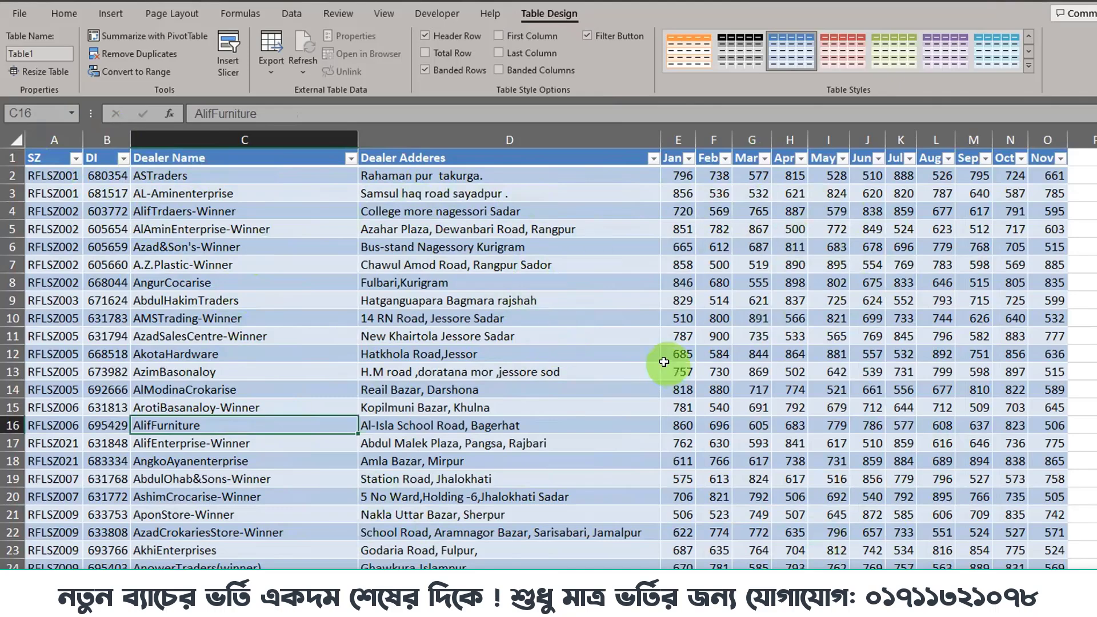
pyautogui.click(485, 298)
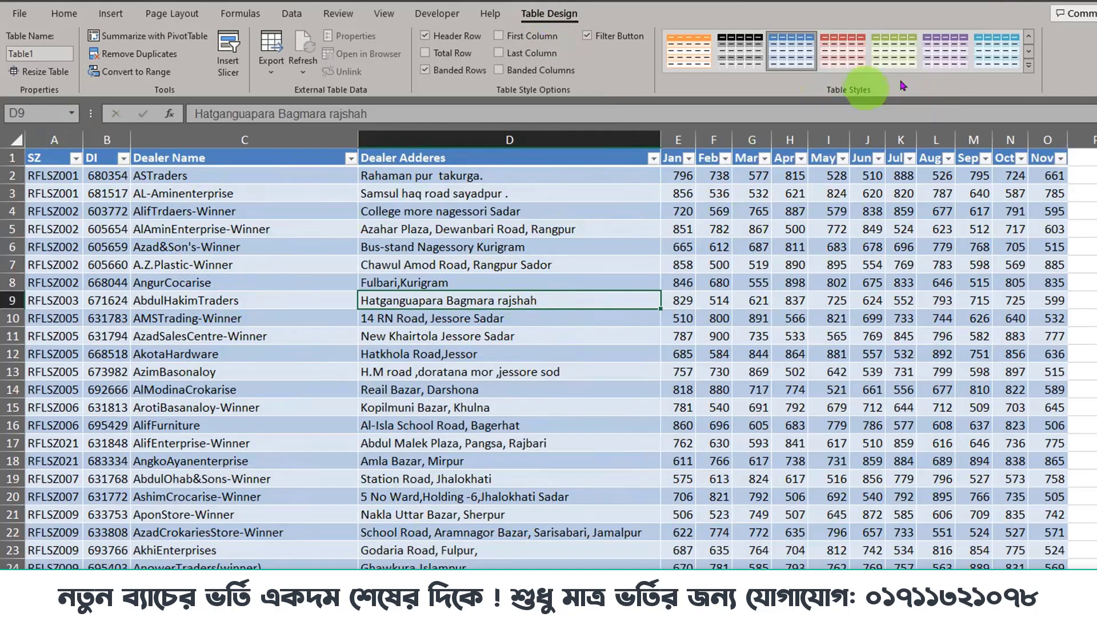
# Step: Apply the Ice Blue, Table Style Light 16 design to the dealer table
pyautogui.click(1029, 65)
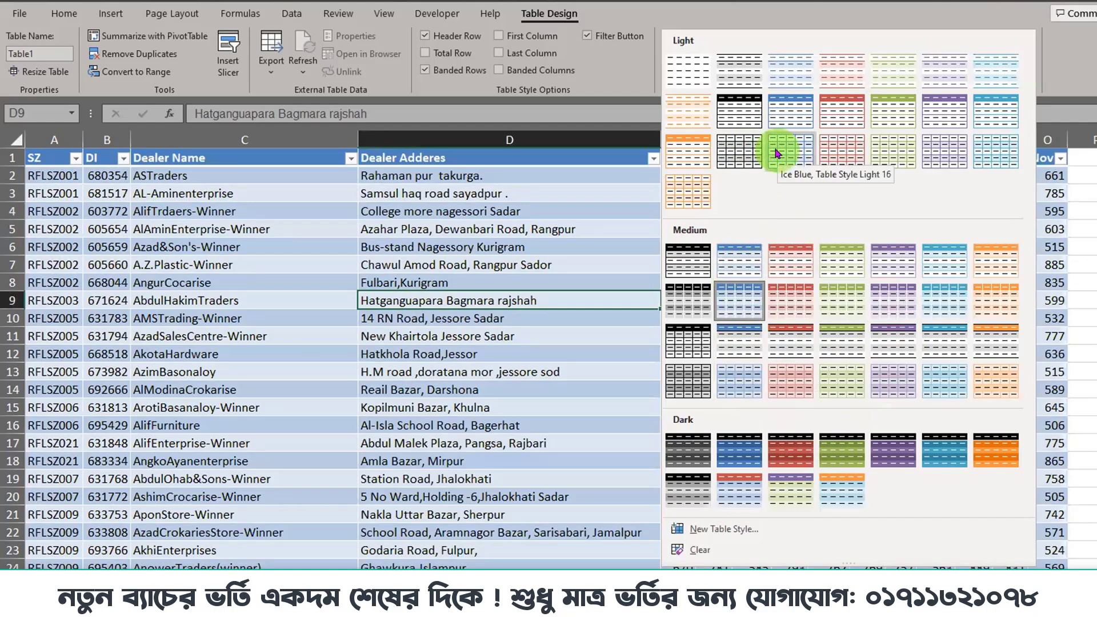
pyautogui.click(777, 153)
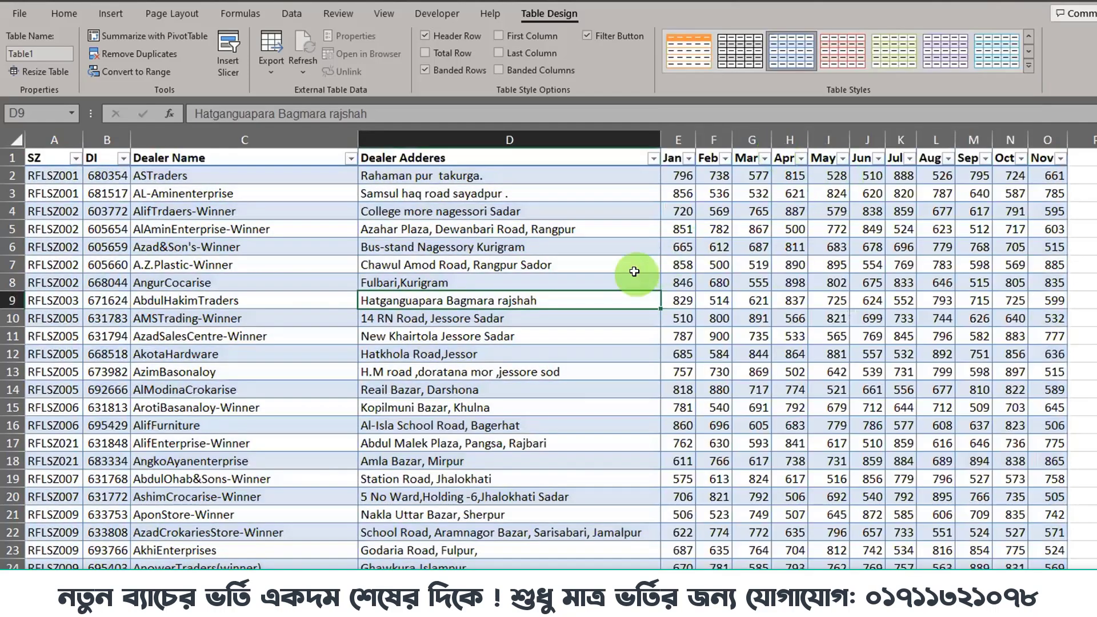
pyautogui.click(543, 265)
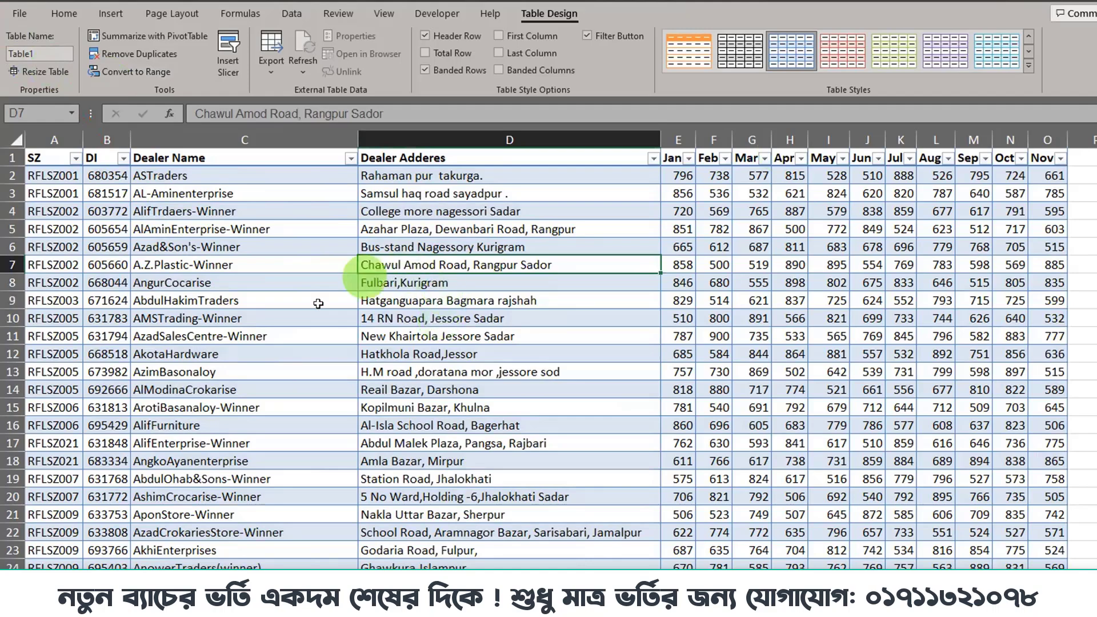
# Step: On the dealer search sheet, define a custom name for the Jan to May range E5:I10
pyautogui.click(147, 578)
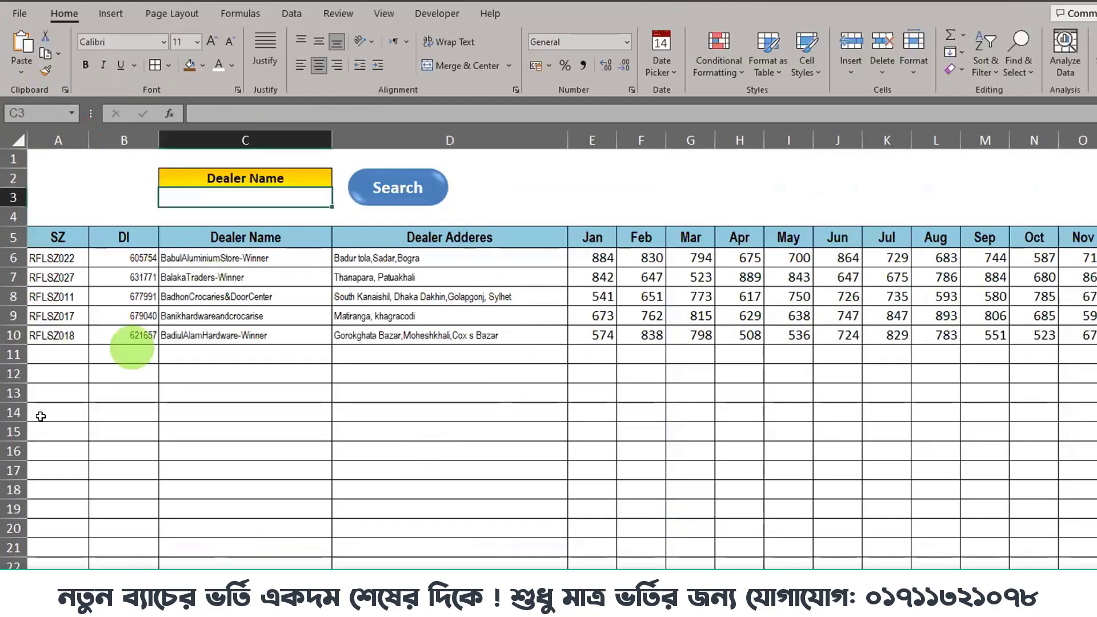
pyautogui.moveTo(589, 230); pyautogui.dragTo(797, 334)
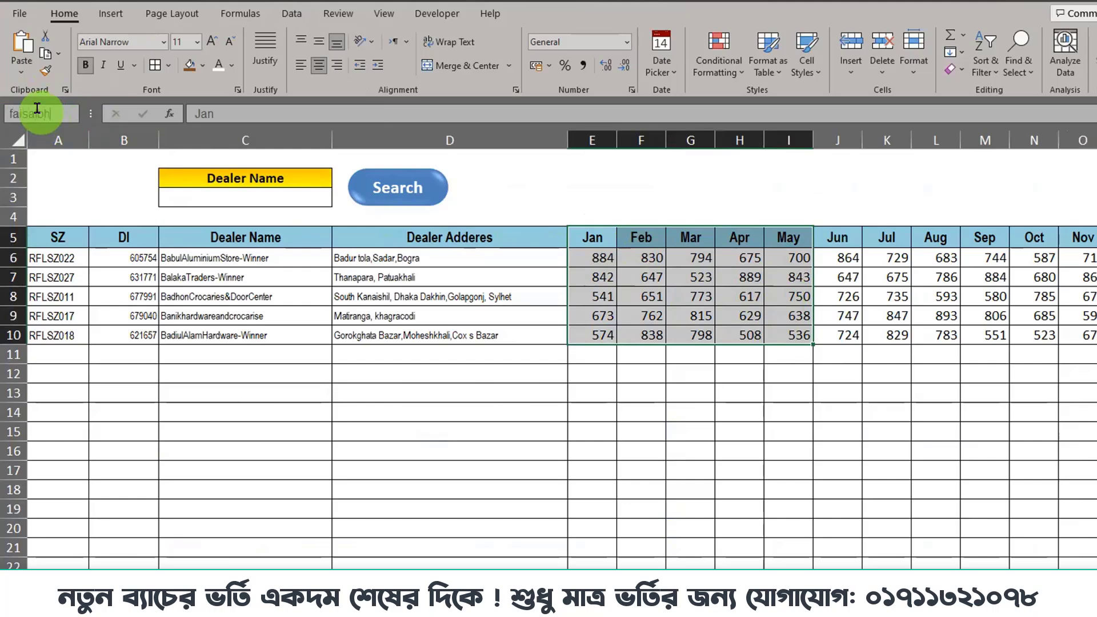
pyautogui.moveTo(591, 237); pyautogui.dragTo(782, 328)
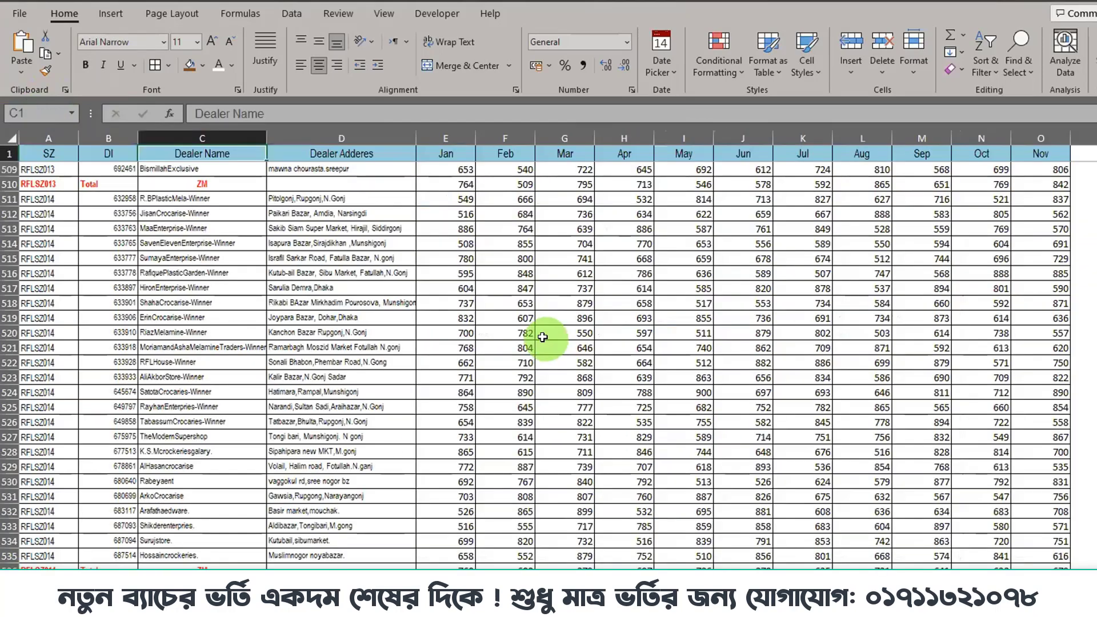
# Step: From cell G520 on the full dealer data sheet, go to the custom-named Jan to May range
pyautogui.click(543, 337)
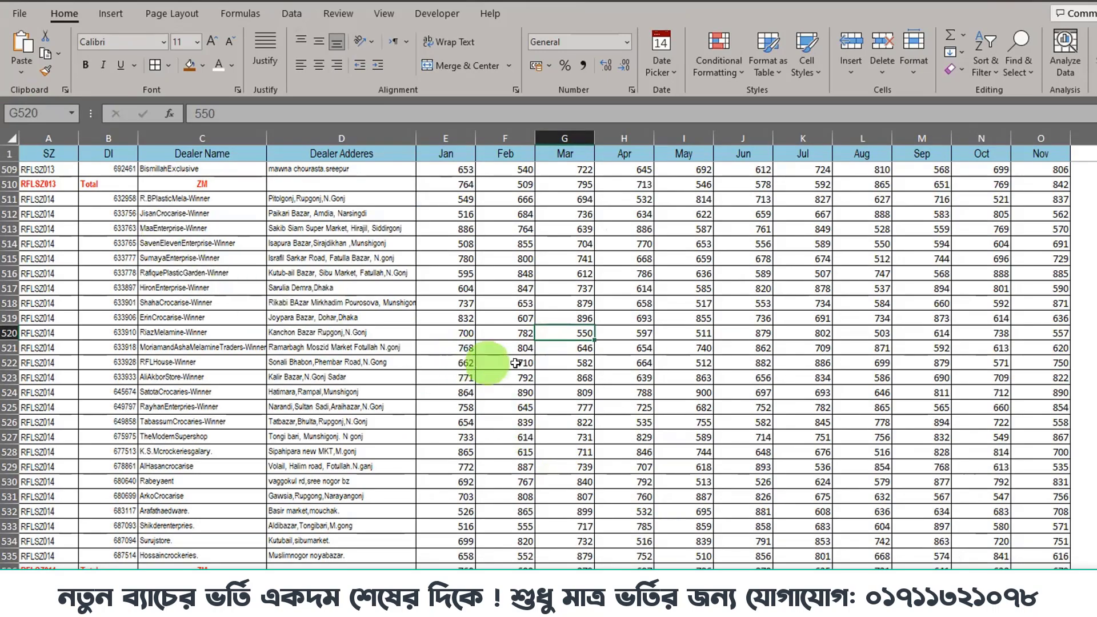
pyautogui.click(73, 116)
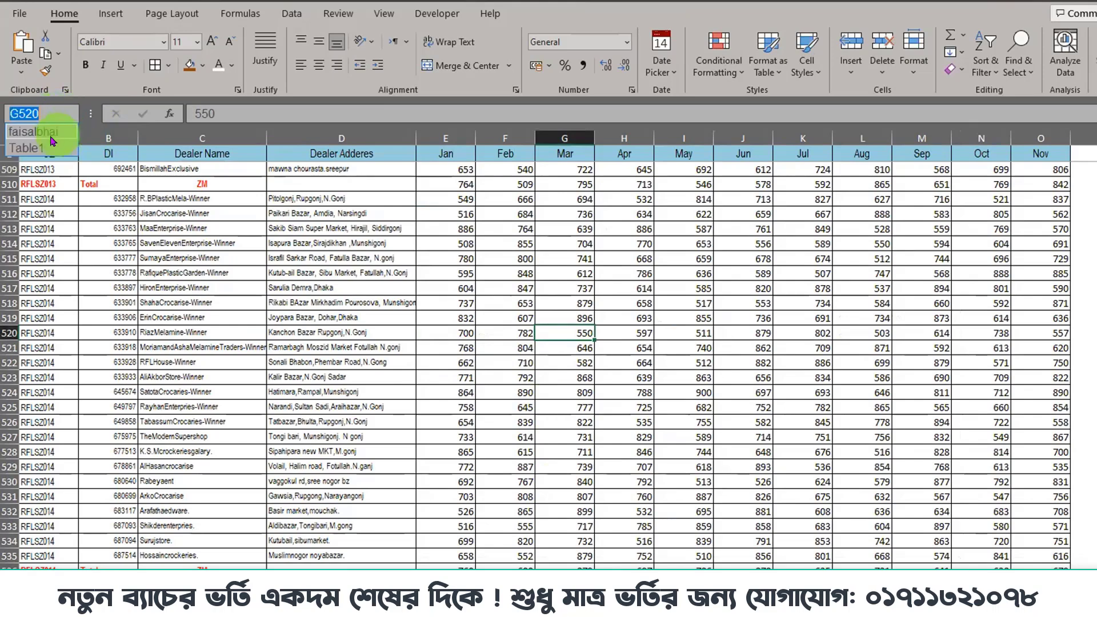
pyautogui.click(52, 133)
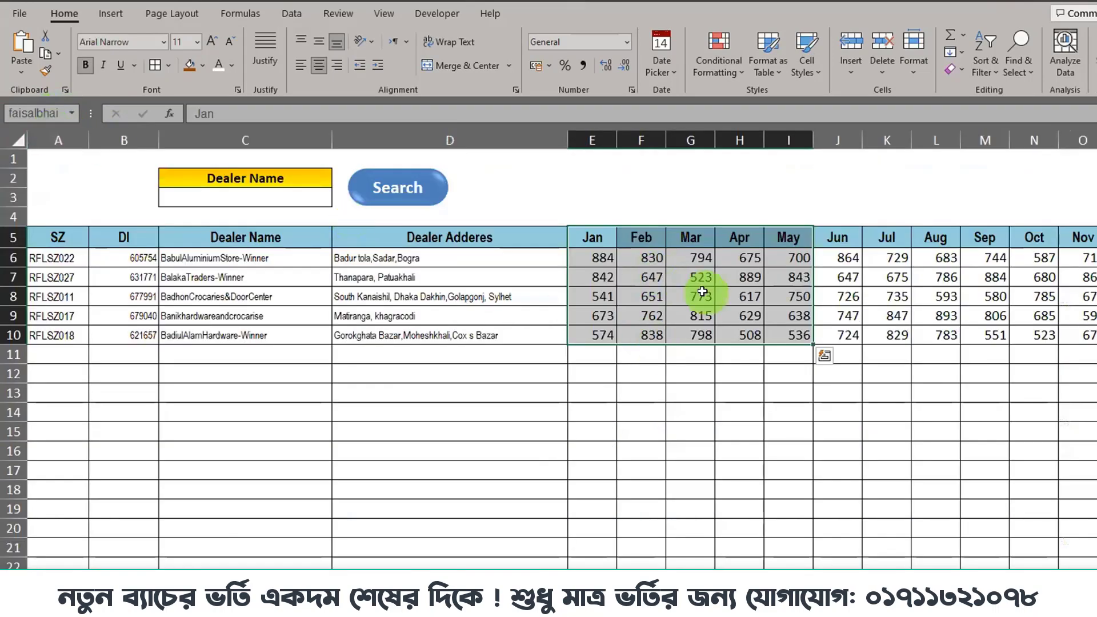
# Step: Go to Table1 by its name from the search sheet and again from the full dealer data sheet
pyautogui.click(73, 114)
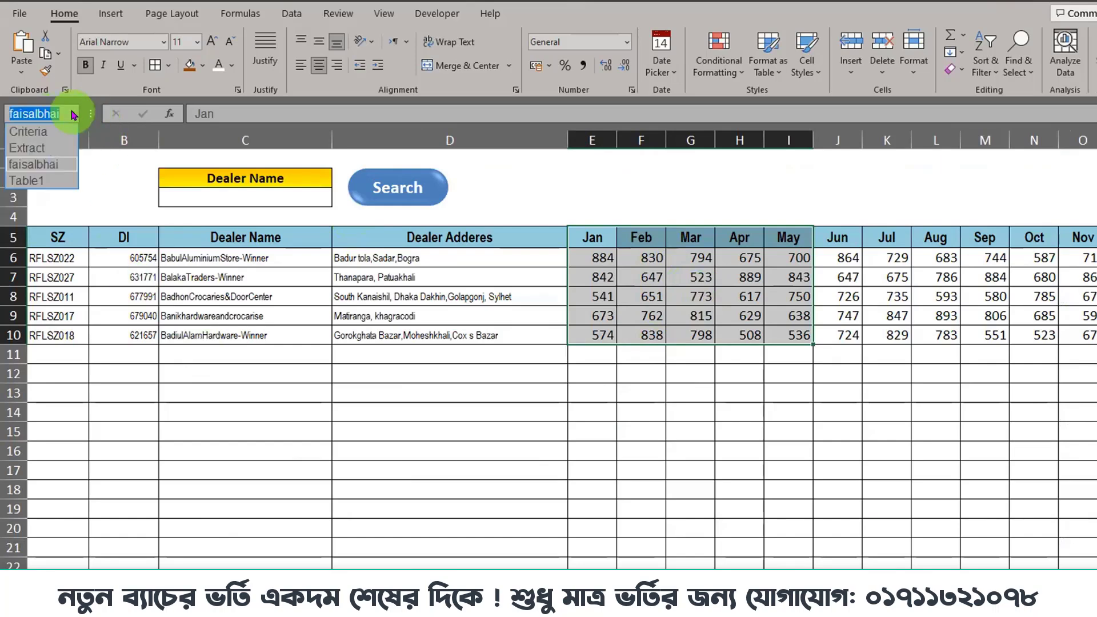
pyautogui.click(41, 181)
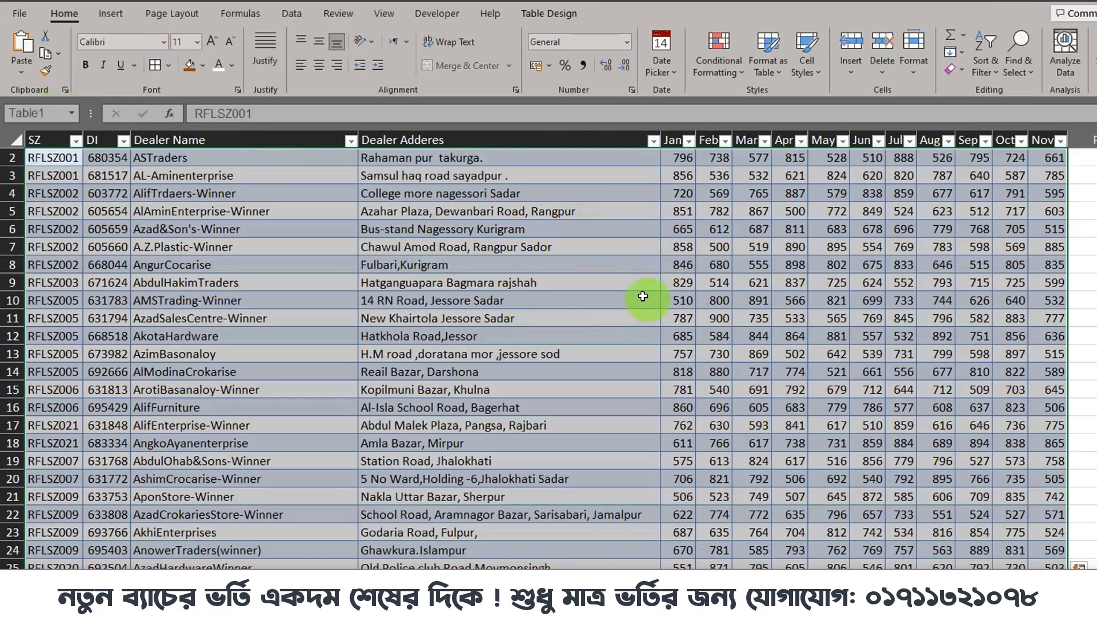
pyautogui.click(72, 113)
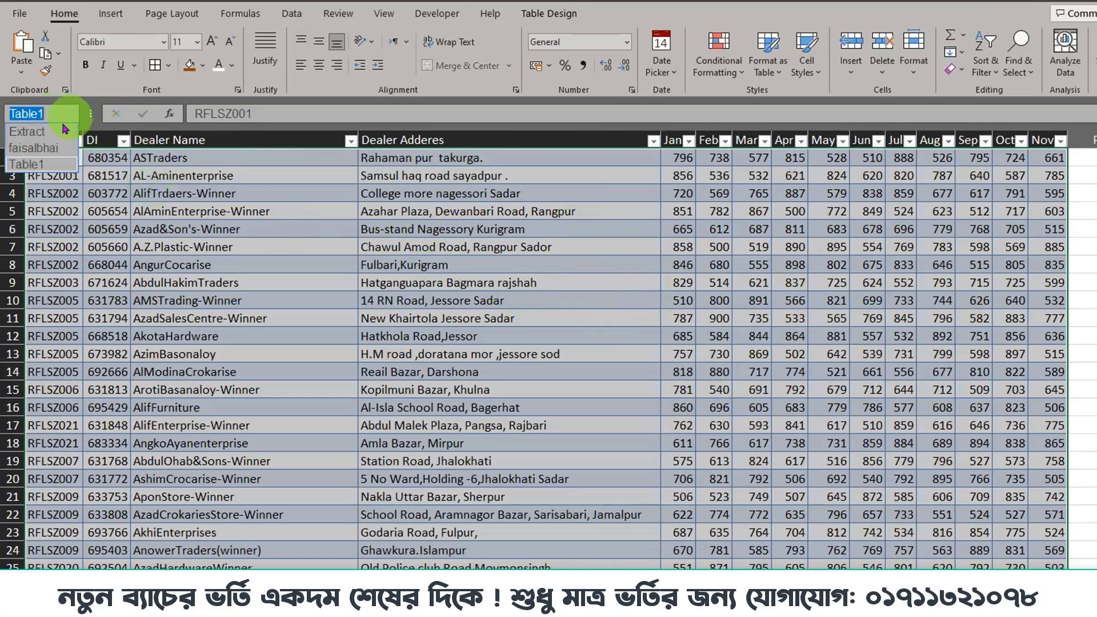
pyautogui.click(51, 165)
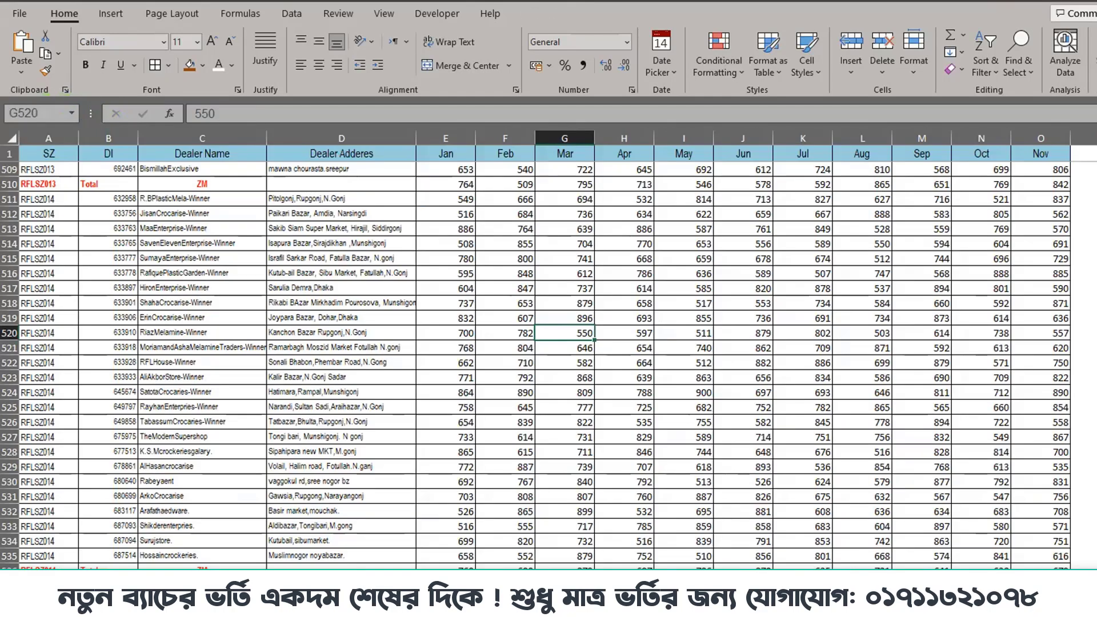
pyautogui.click(366, 377)
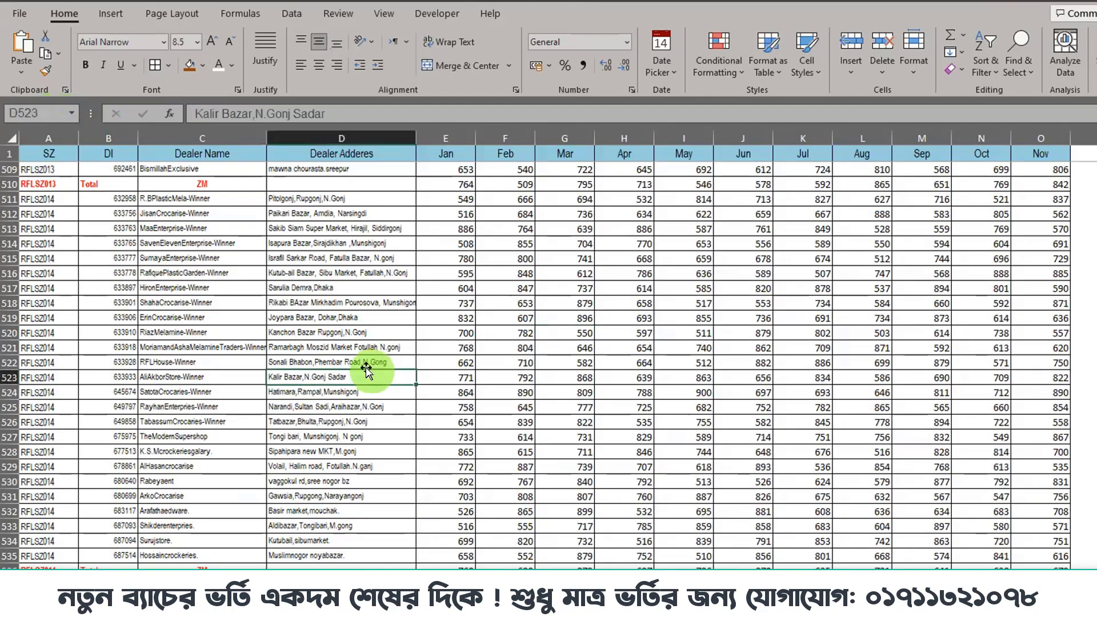
pyautogui.click(69, 113)
pyautogui.click(25, 148)
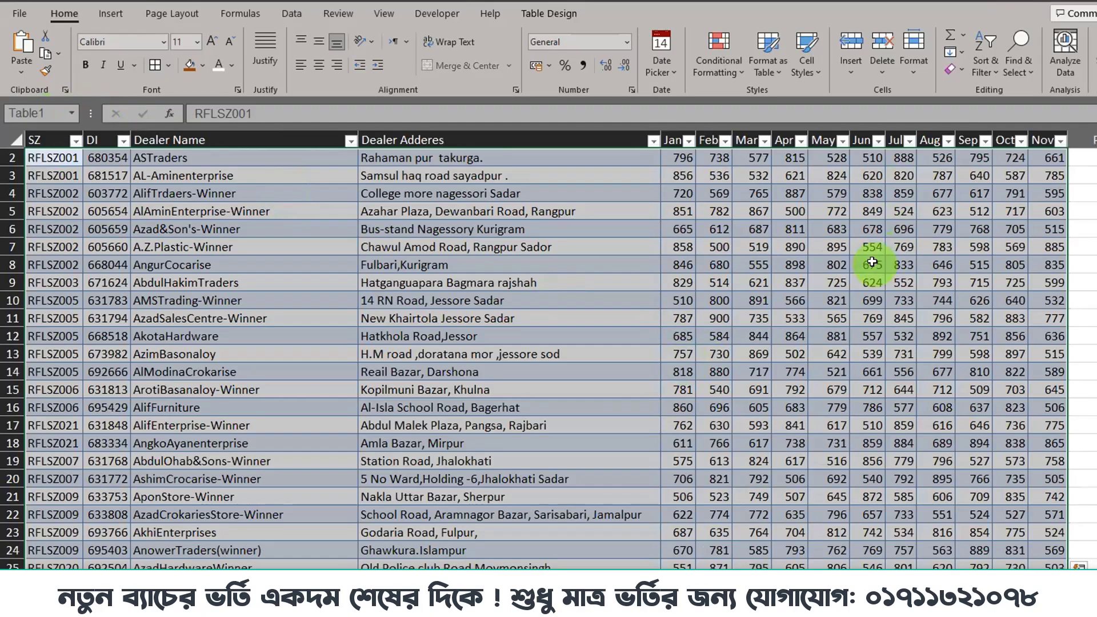
# Step: Replace the default table name Table1 with a custom table name
pyautogui.click(543, 14)
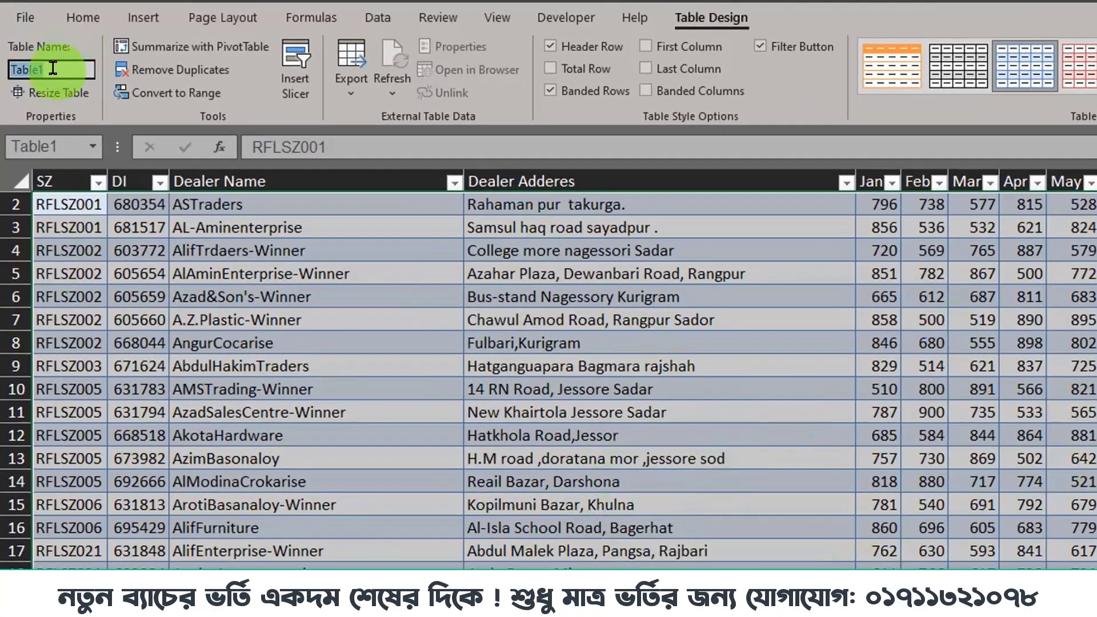
pyautogui.click(60, 54)
pyautogui.write('Faisalbhaiuk')
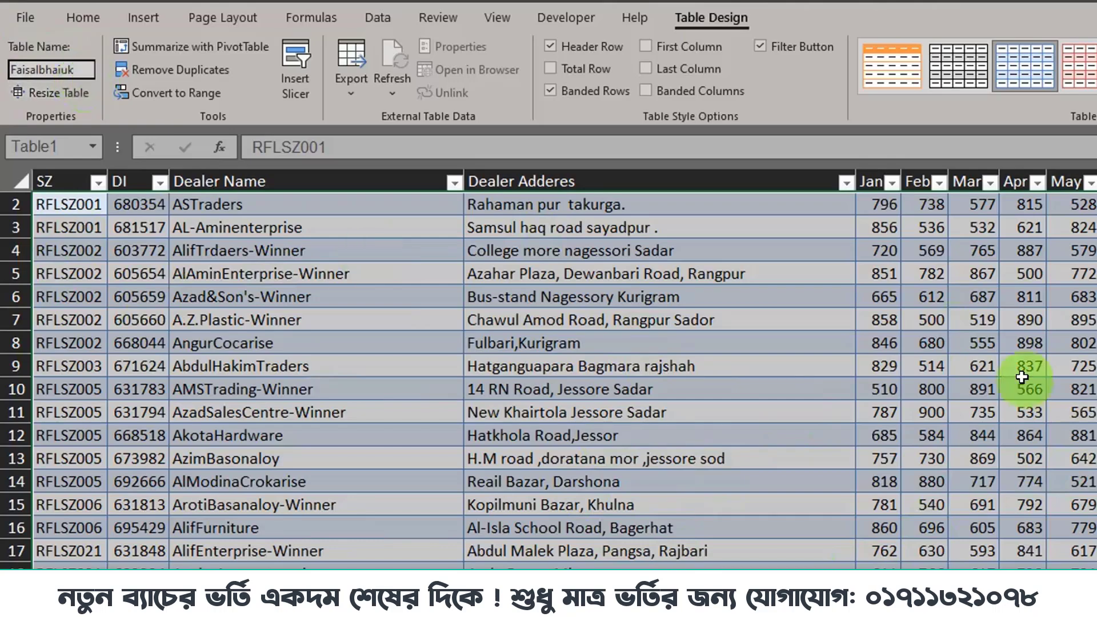
pyautogui.click(736, 371)
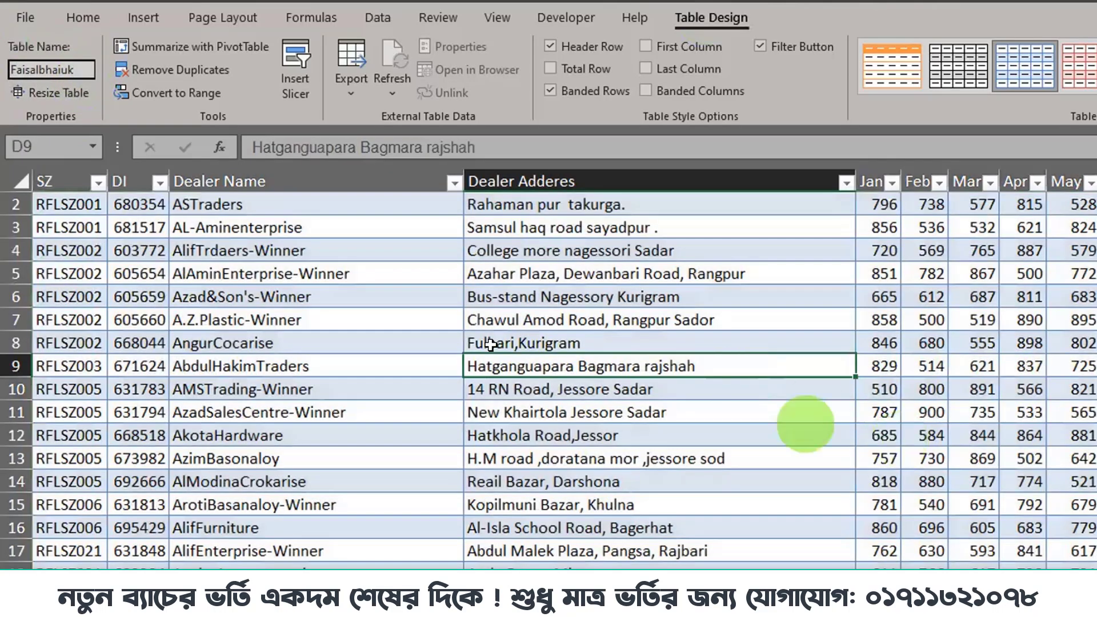
# Step: From the full dealer data sheet, go to the dealer table by its new name
pyautogui.click(64, 63)
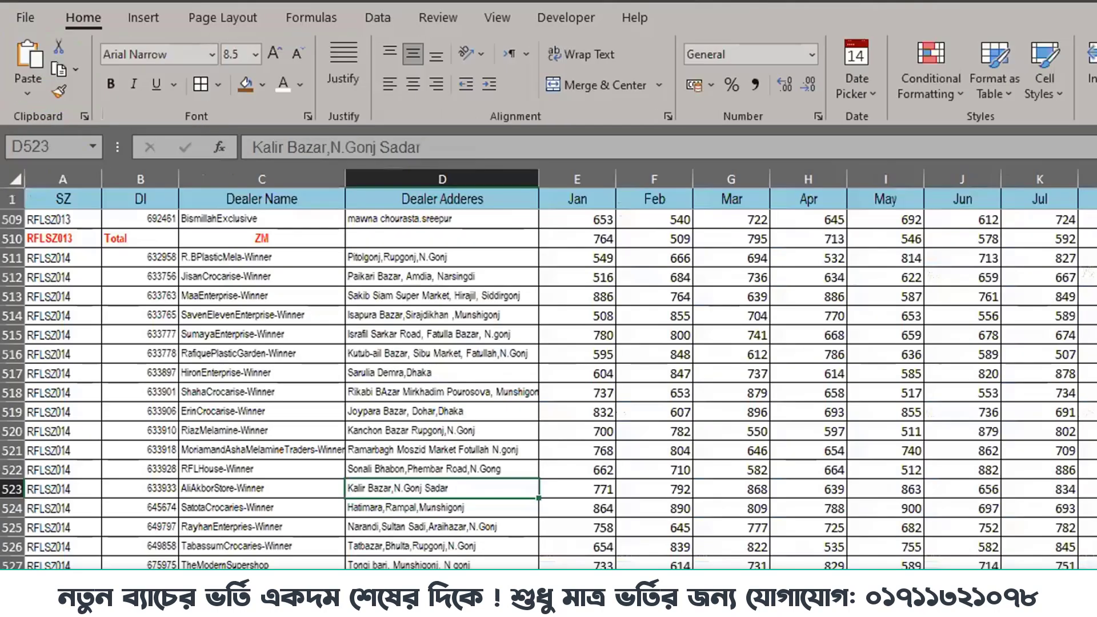
pyautogui.click(429, 526)
pyautogui.click(90, 147)
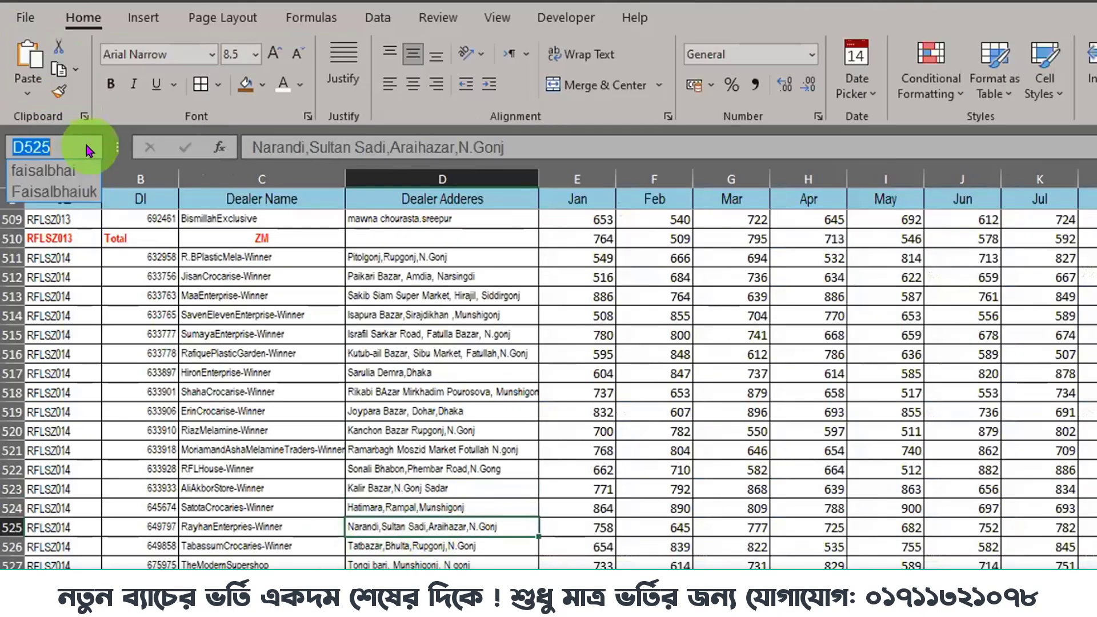
pyautogui.click(78, 198)
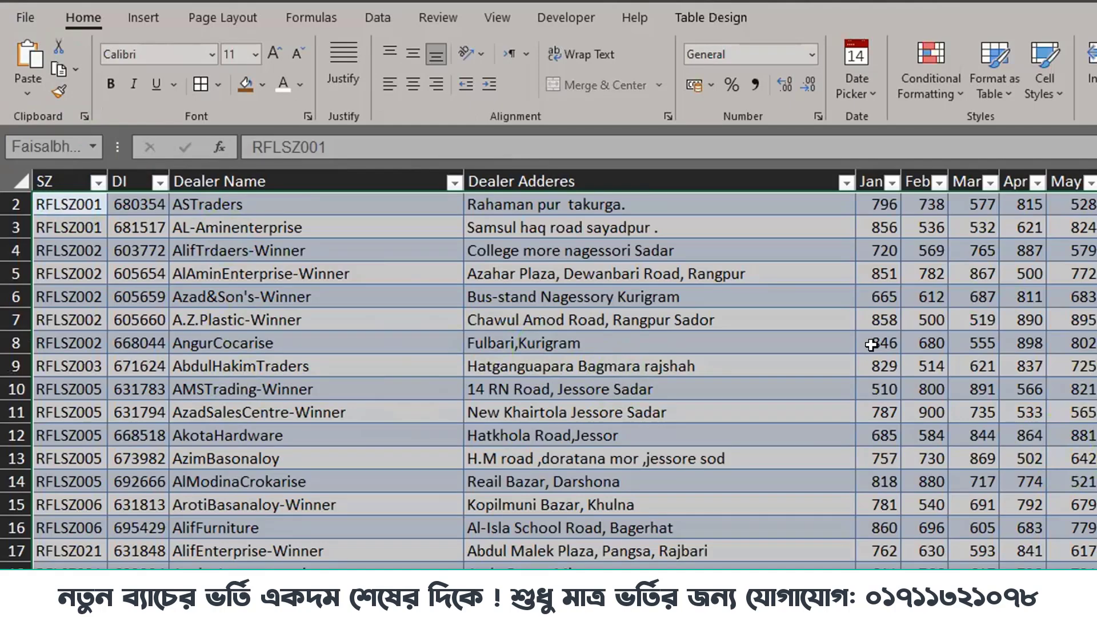
# Step: Locate the Resize Table option, then examine where the table ends and the empty rows start
pyautogui.click(712, 17)
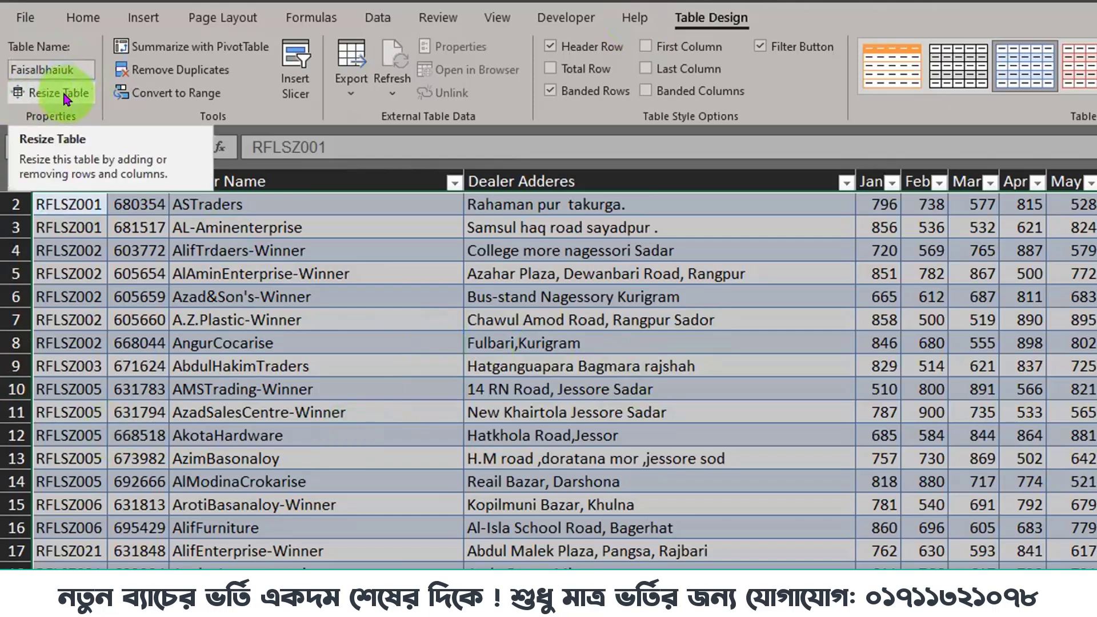
pyautogui.click(797, 507)
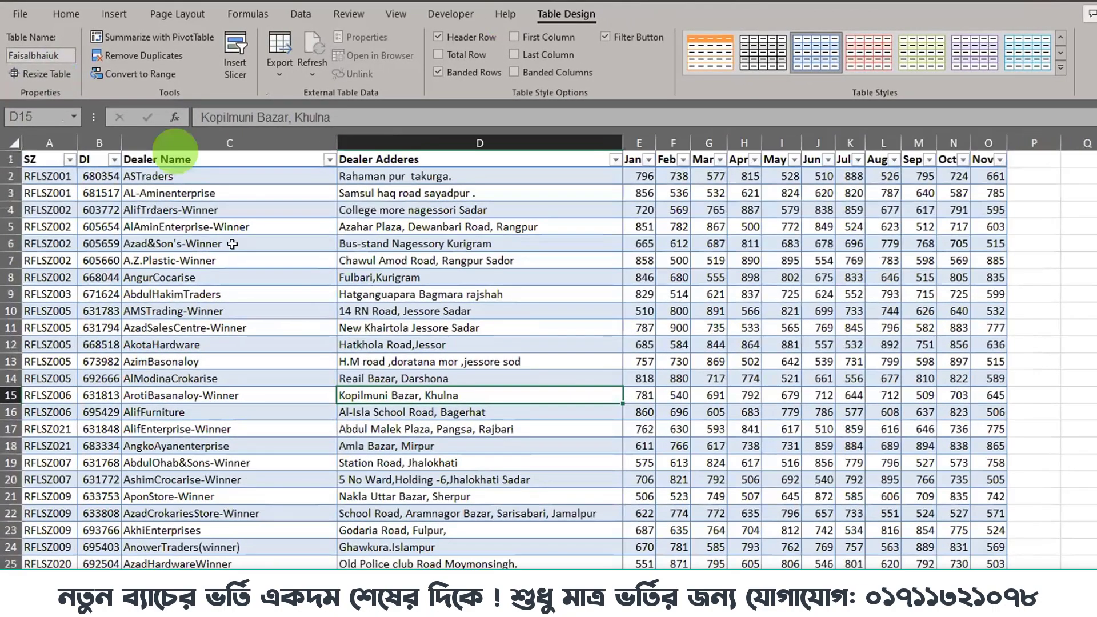
pyautogui.scroll(-8, 314, 335)
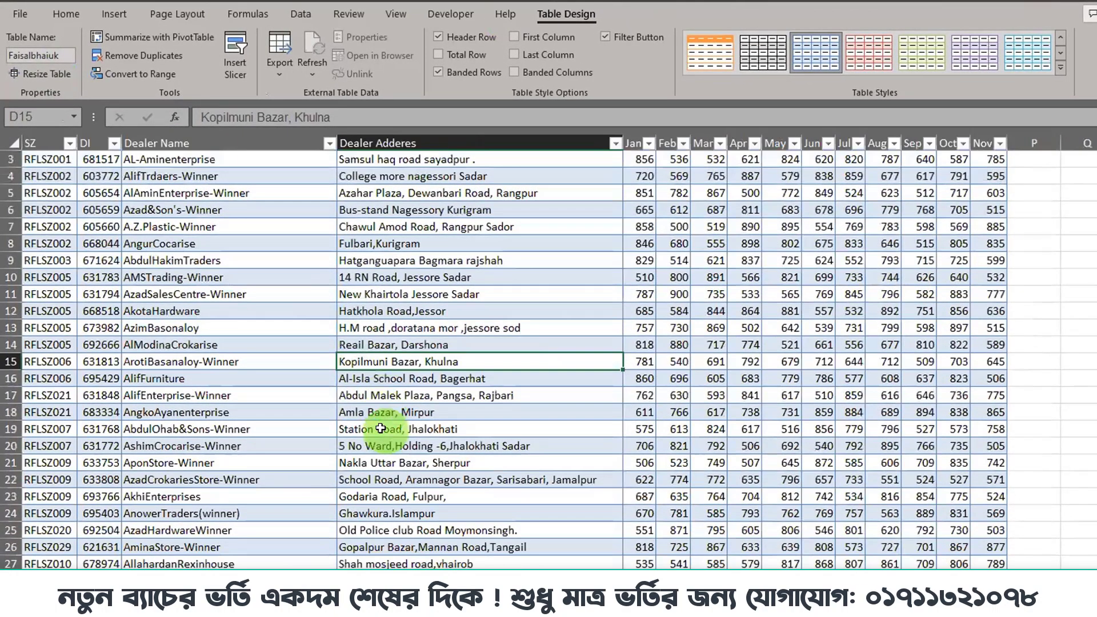
pyautogui.scroll(-20, 548, 353)
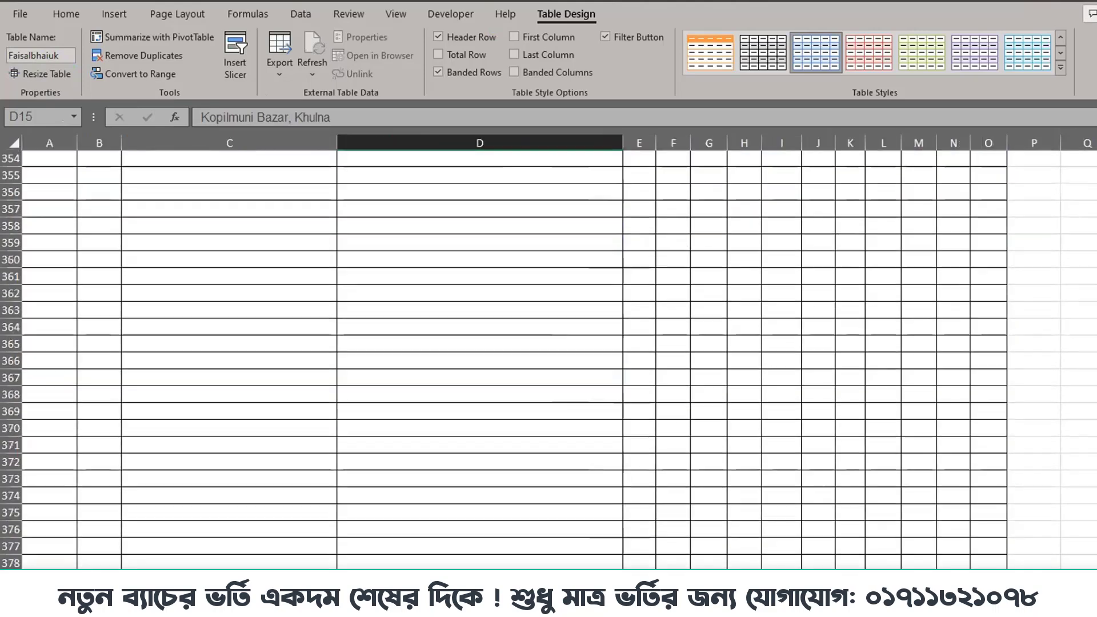
pyautogui.scroll(20, 549, 353)
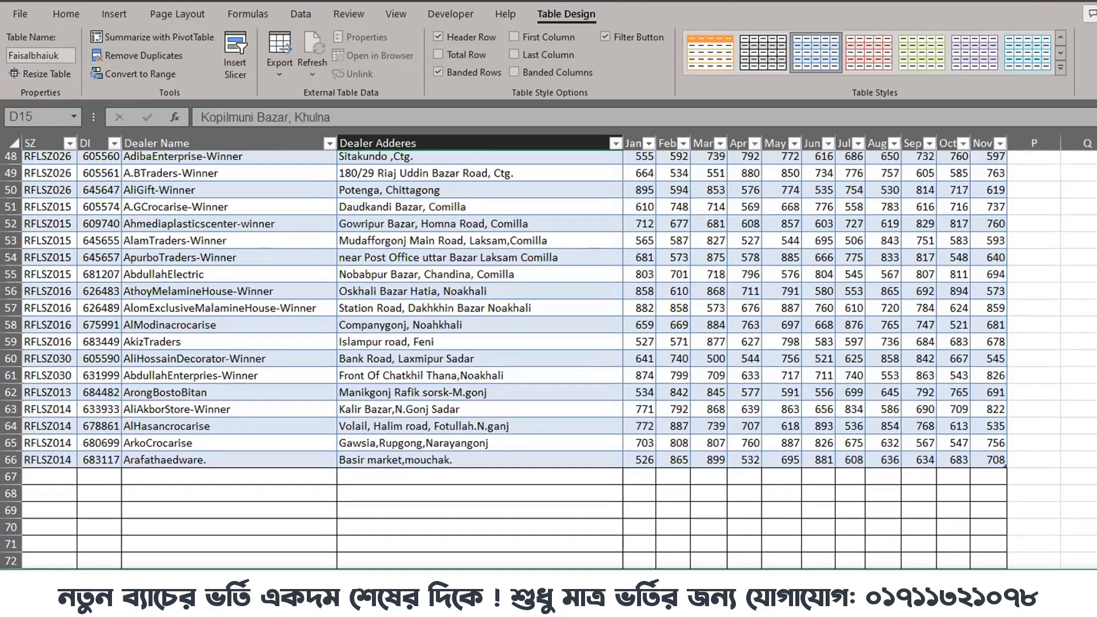
pyautogui.click(185, 475)
pyautogui.click(52, 476)
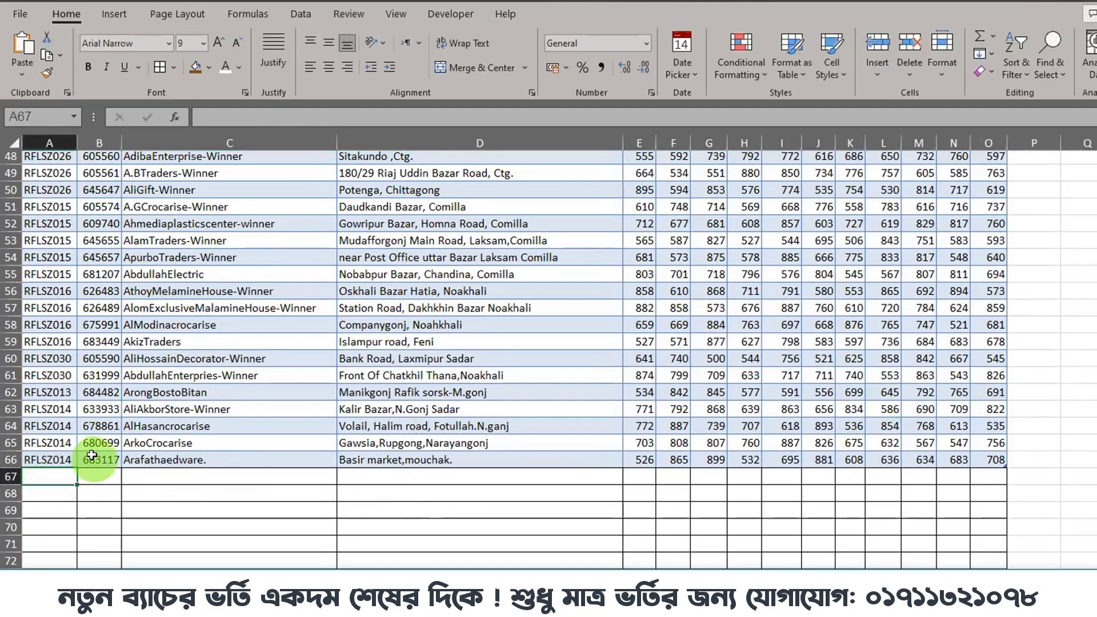
# Step: Select the last table record and the empty rows A67:O76 to examine the area available for new records
pyautogui.moveTo(61, 462); pyautogui.dragTo(994, 461)
pyautogui.moveTo(63, 477); pyautogui.dragTo(949, 534)
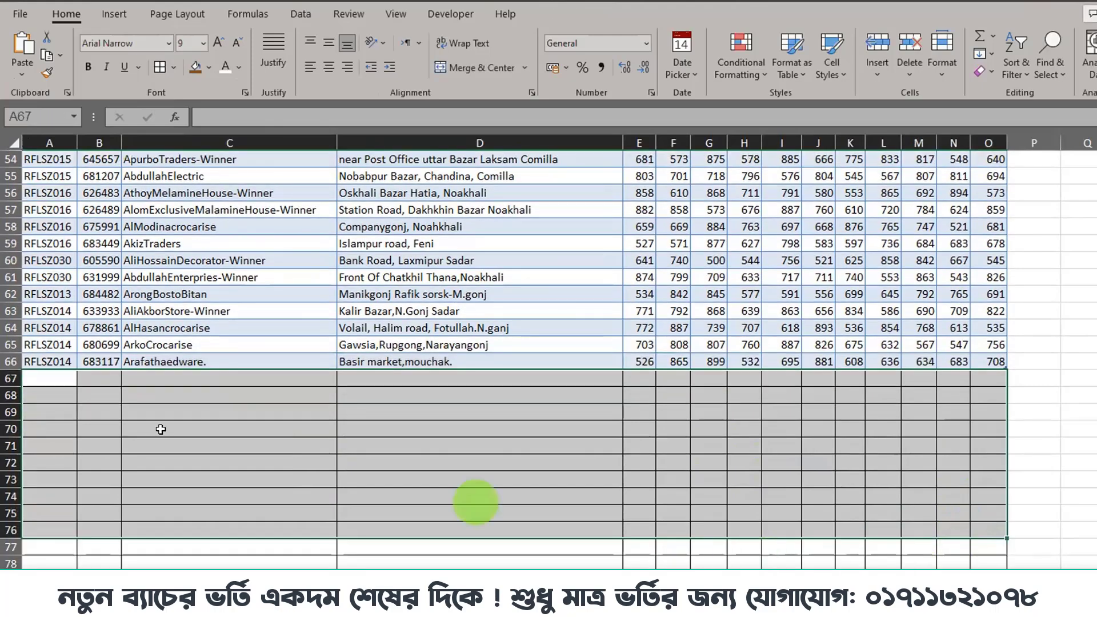
pyautogui.scroll(3, 816, 447)
pyautogui.scroll(1, 816, 449)
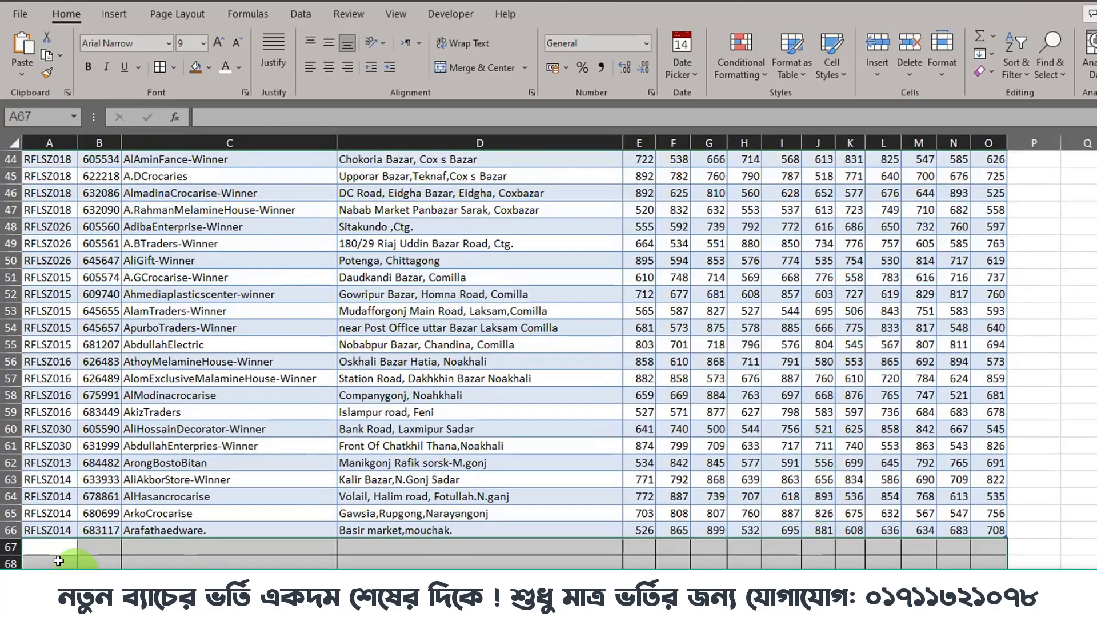
pyautogui.click(74, 549)
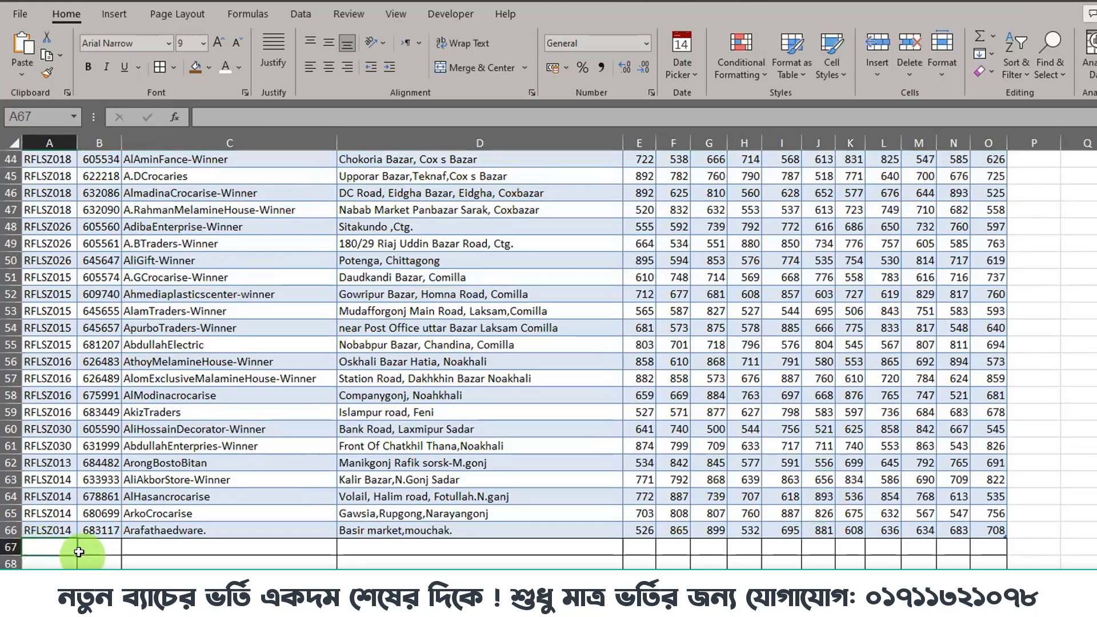
pyautogui.scroll(-1, 69, 543)
pyautogui.click(47, 516)
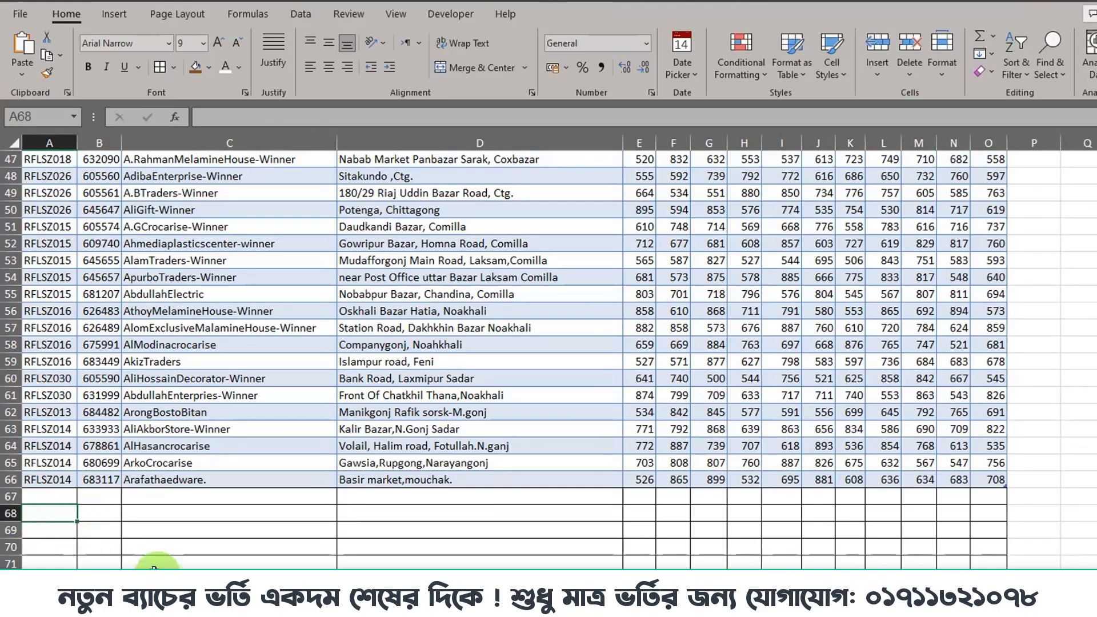
# Step: Copy the dealer records in A59:O64 and paste them at A69, leaving two blank rows below the table
pyautogui.moveTo(43, 361); pyautogui.dragTo(981, 435)
pyautogui.hotkey('ctrl', 'c')
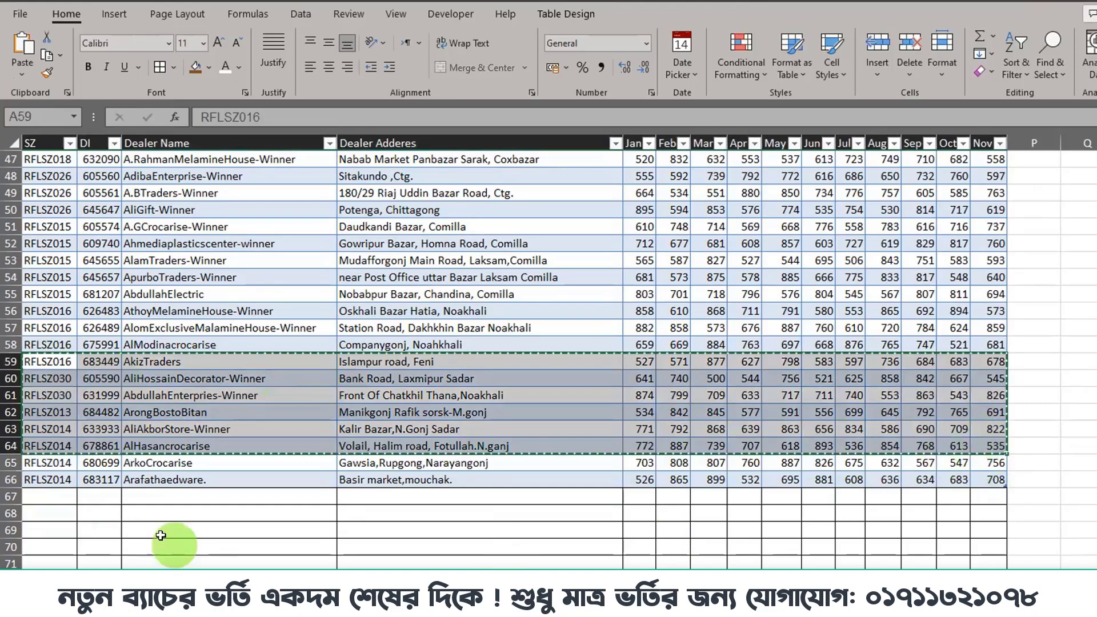
pyautogui.click(67, 529)
pyautogui.hotkey('ctrl', 'v')
pyautogui.click(400, 531)
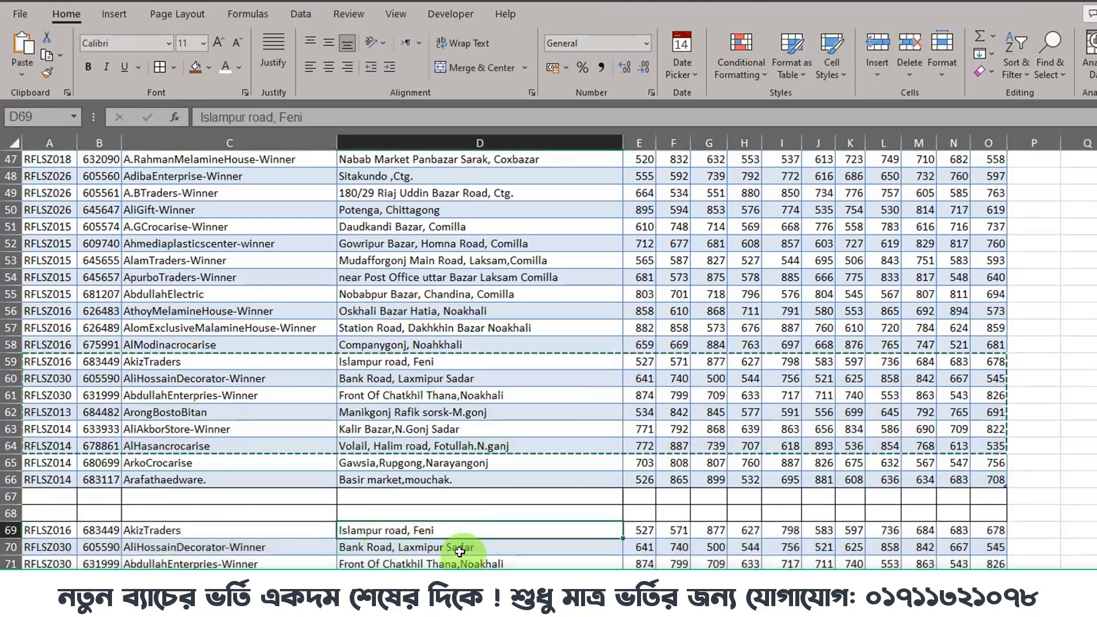
pyautogui.scroll(-1, 454, 551)
pyautogui.click(505, 512)
pyautogui.click(514, 562)
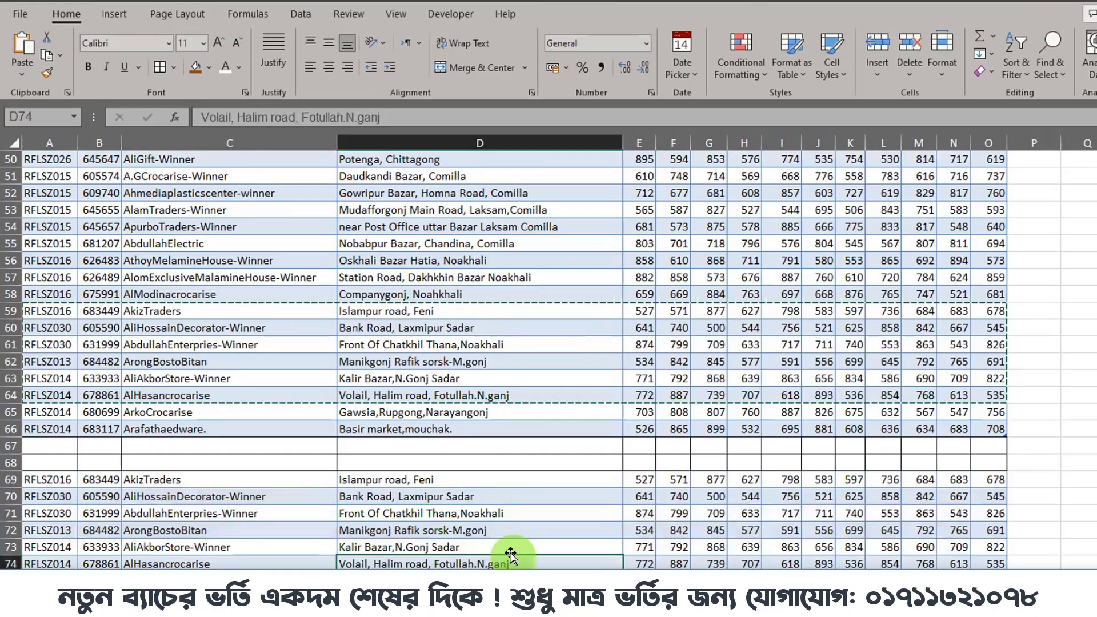
pyautogui.doubleClick(1032, 452)
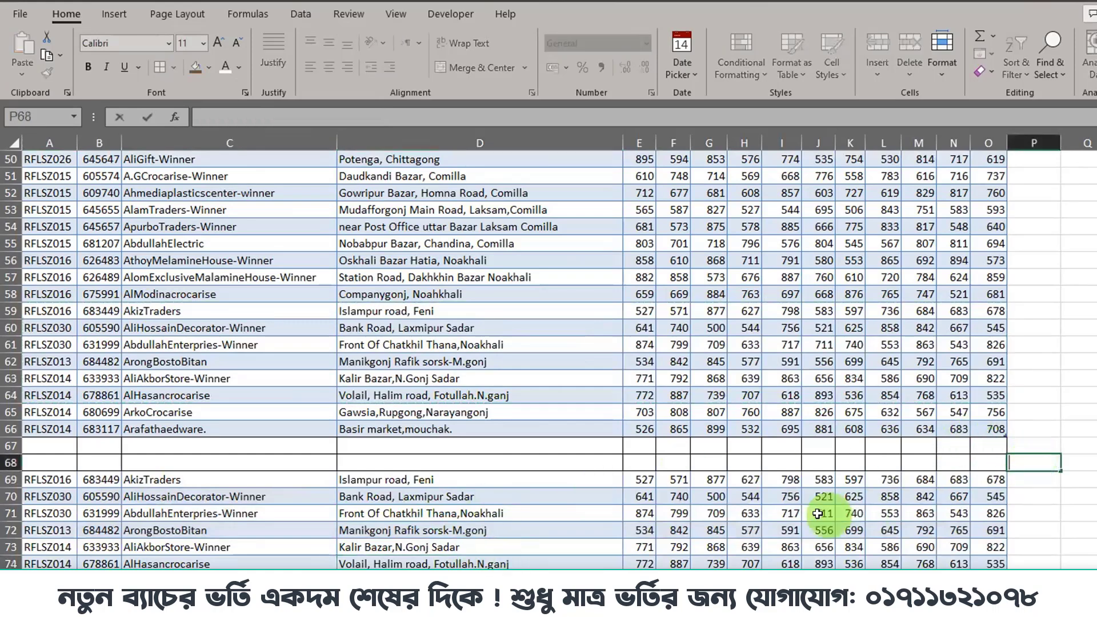
# Step: Delete all bordered empty sheet rows from row 75 down to the end of the sheet
pyautogui.click(497, 514)
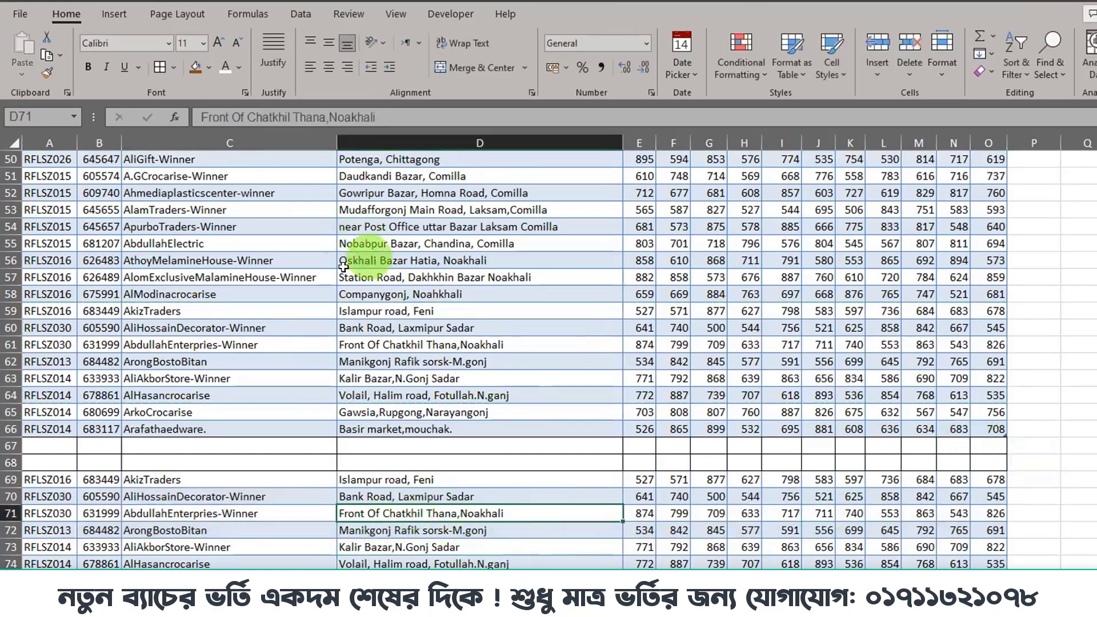
pyautogui.scroll(-2, 229, 457)
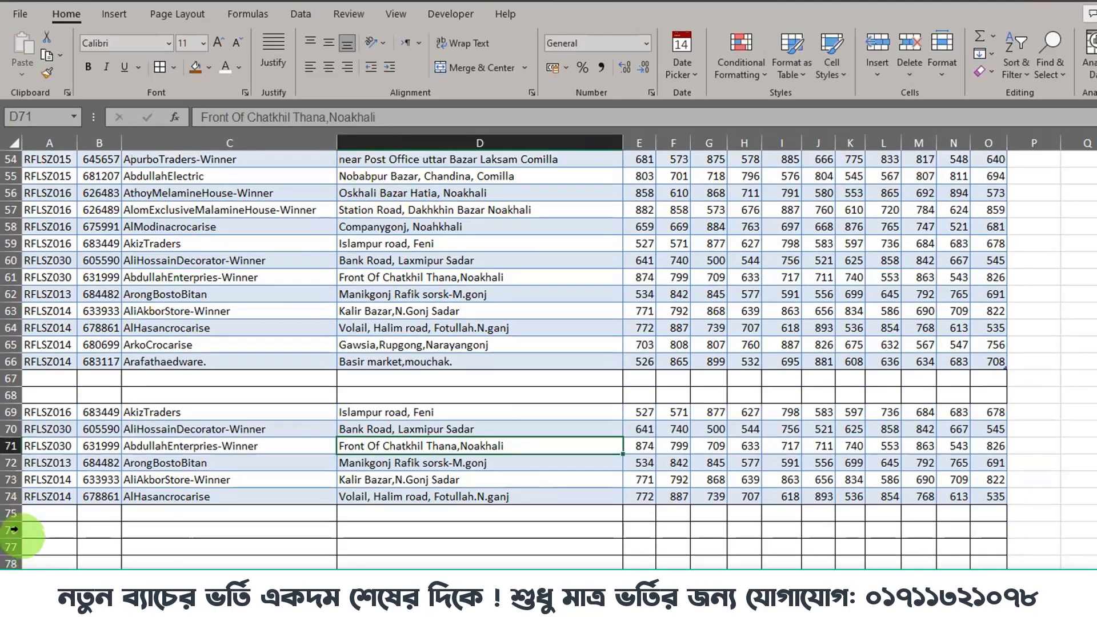
pyautogui.click(12, 513)
pyautogui.hotkey('ctrl', 'shift', 'Down')
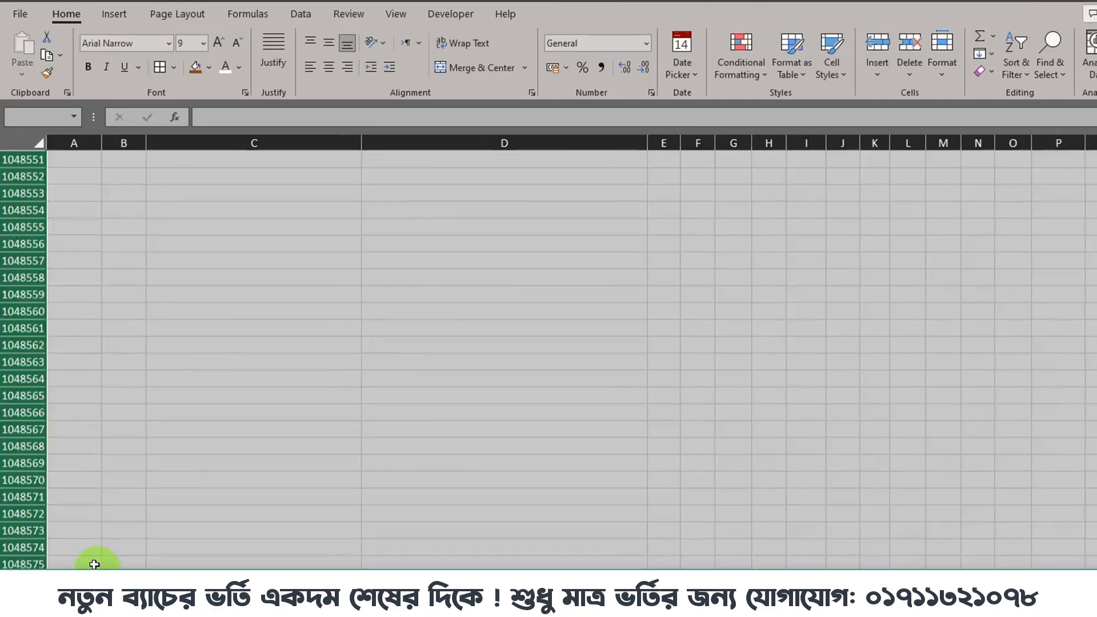
pyautogui.rightClick(363, 366)
pyautogui.click(430, 252)
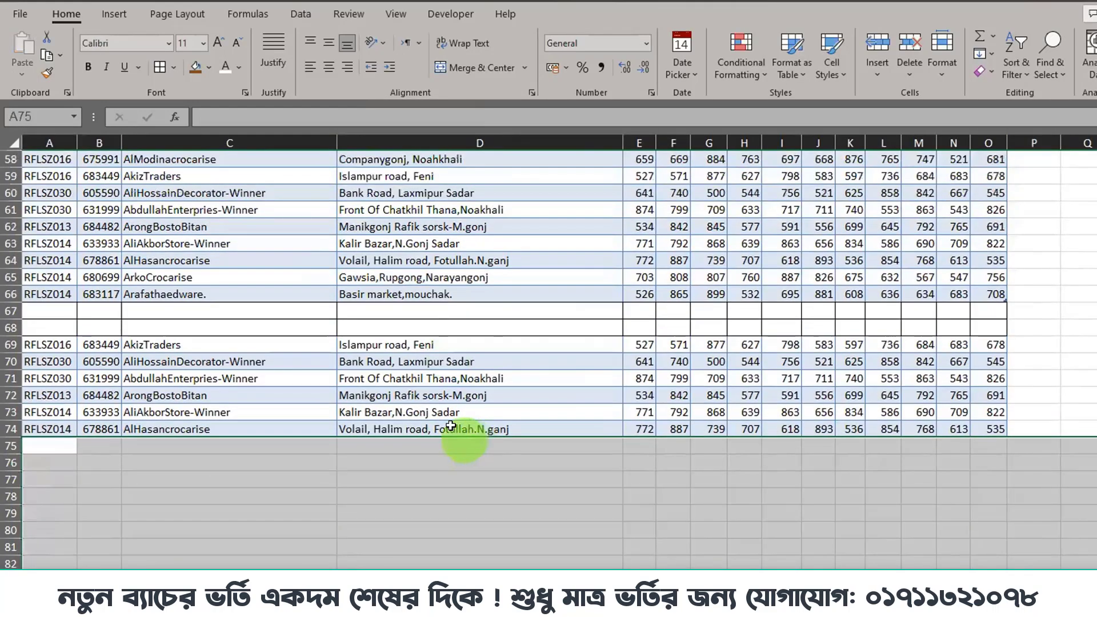
pyautogui.click(440, 410)
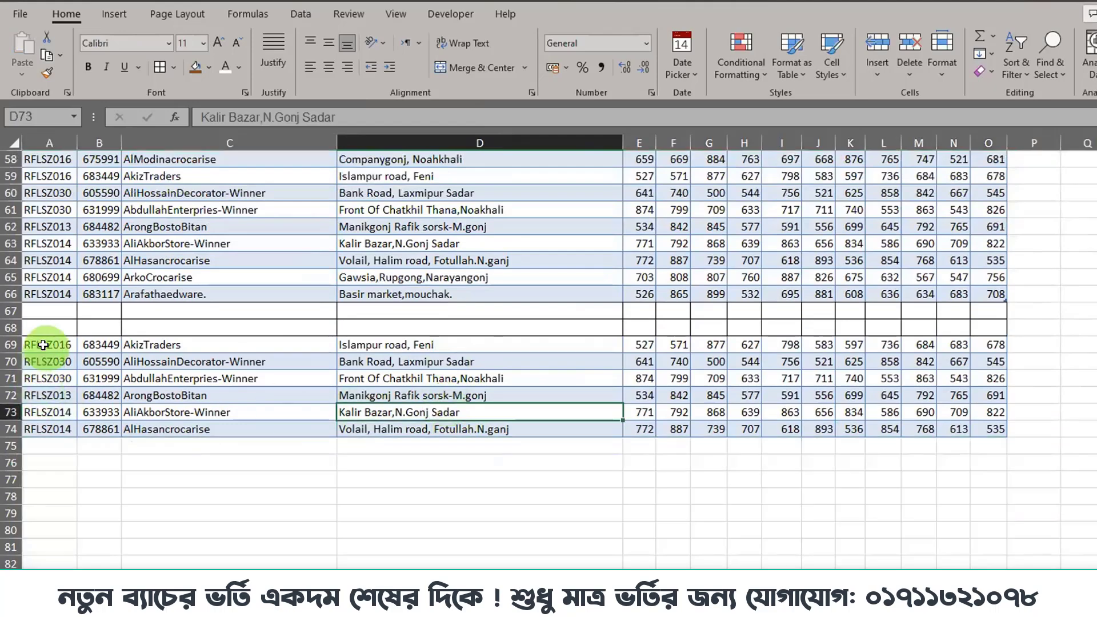
# Step: Compare a table record in row 59 with the pasted record in row 72 for availability of table design options
pyautogui.scroll(1, 132, 405)
pyautogui.click(438, 226)
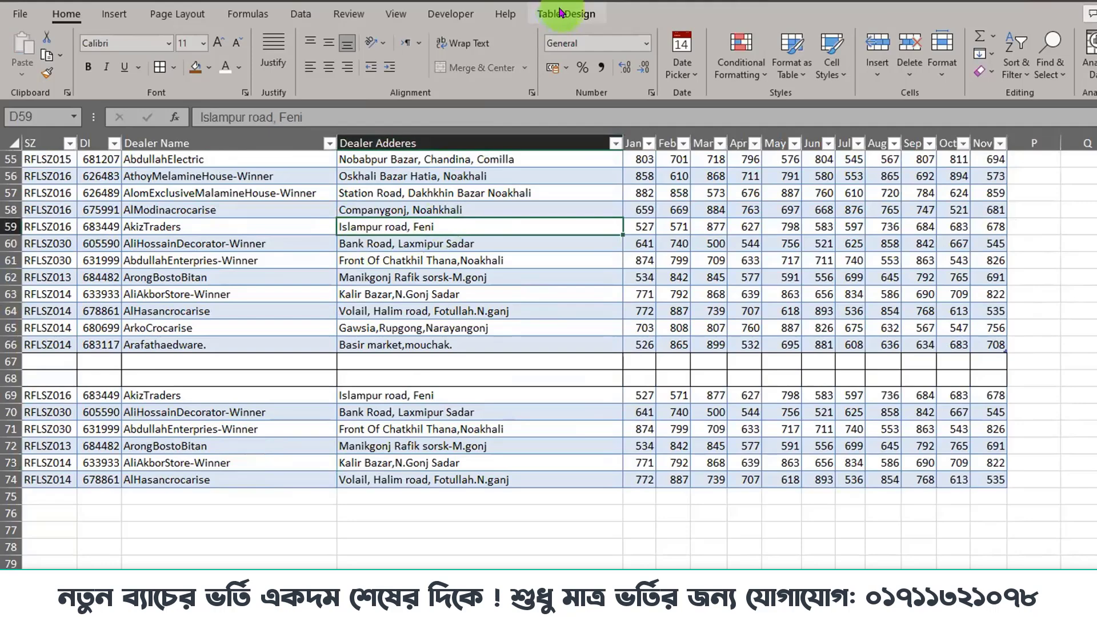
pyautogui.click(411, 446)
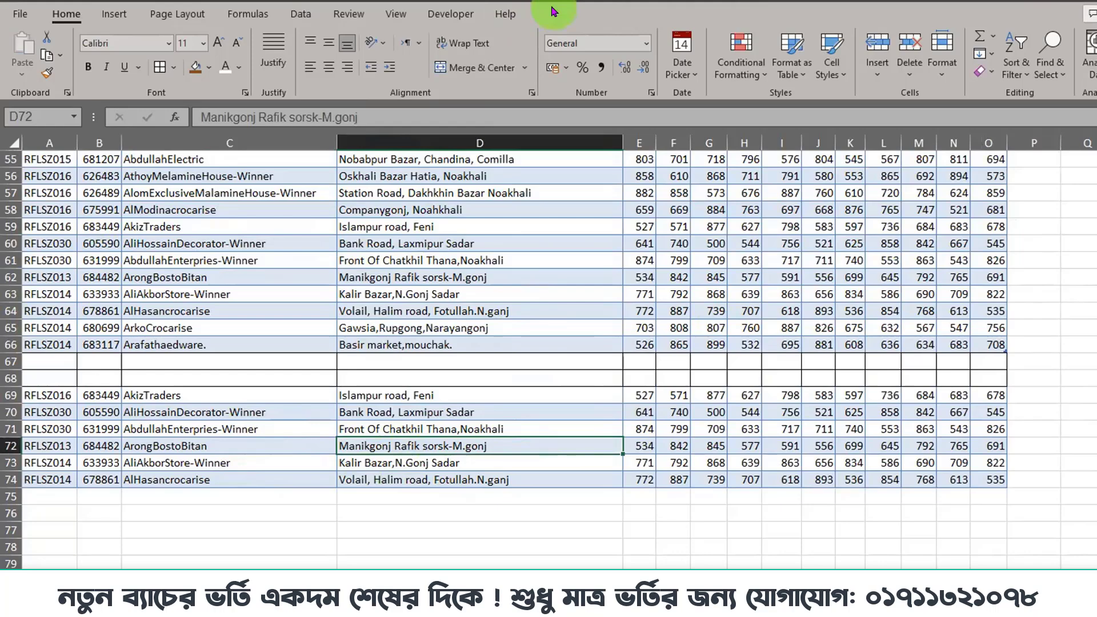
pyautogui.moveTo(49, 397); pyautogui.dragTo(978, 479)
pyautogui.scroll(1, 720, 377)
pyautogui.click(466, 277)
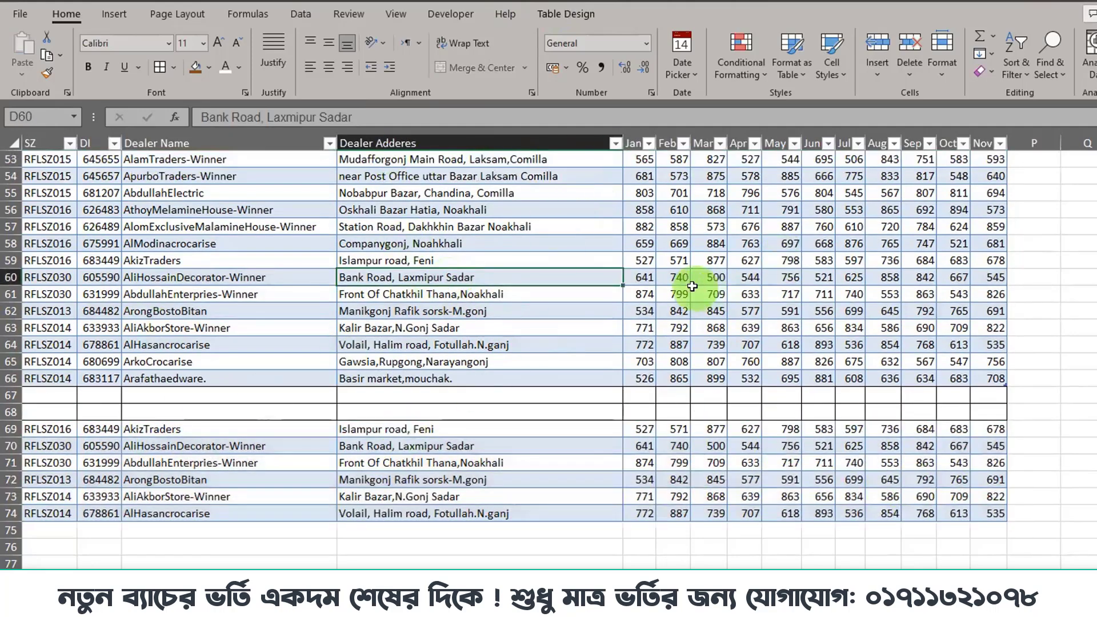
# Step: Examine the existing table records, then select the pasted records A69:O74 to compare them with the table
pyautogui.scroll(3, 522, 440)
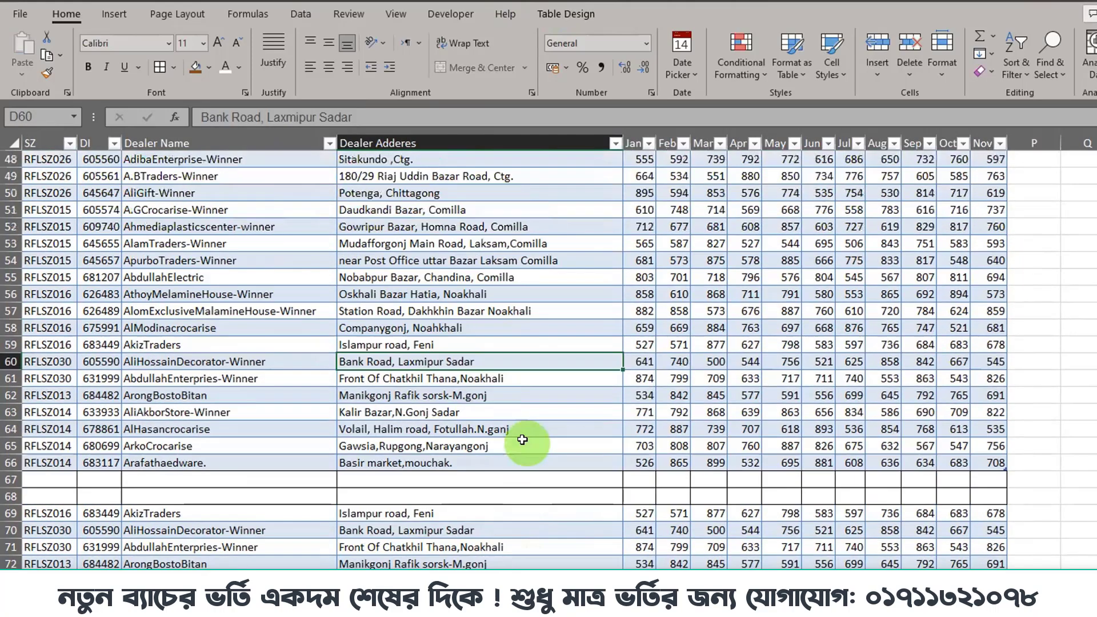
pyautogui.moveTo(25, 210); pyautogui.dragTo(892, 377)
pyautogui.click(818, 428)
pyautogui.scroll(-1, 193, 514)
pyautogui.moveTo(35, 462); pyautogui.dragTo(994, 547)
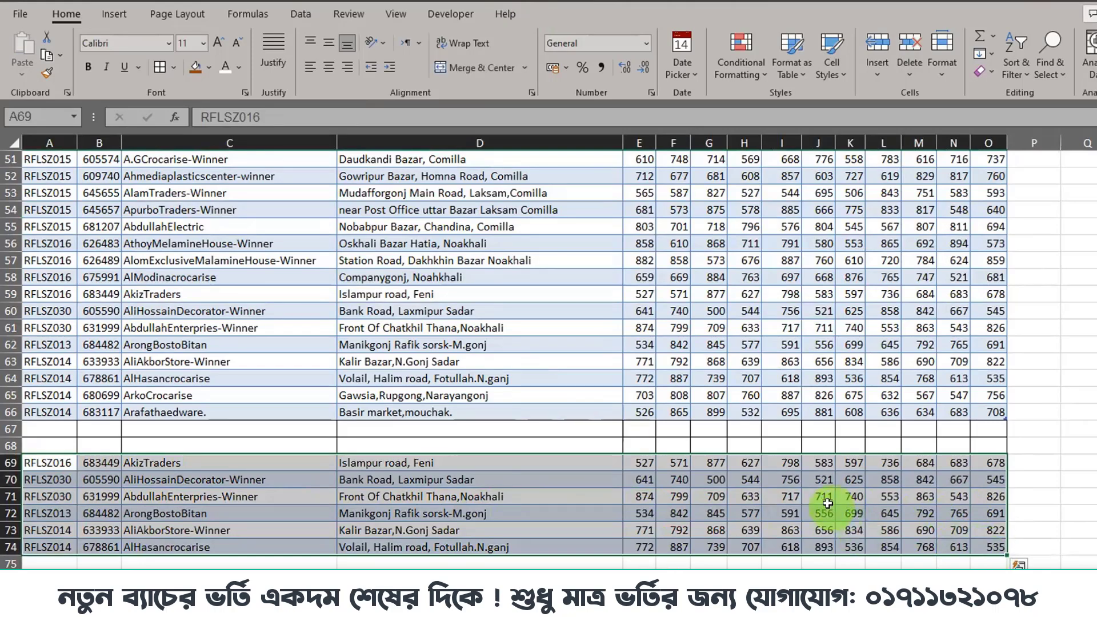
pyautogui.scroll(1, 827, 503)
pyautogui.click(468, 341)
pyautogui.scroll(3, 485, 409)
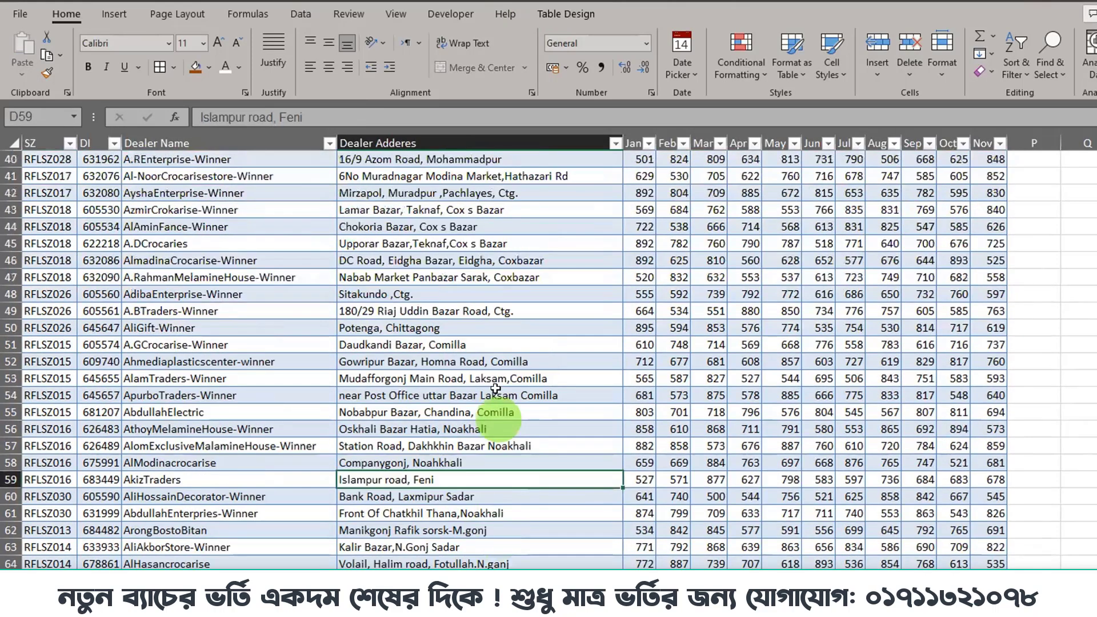
# Step: Resize the dealer table to the range A1:O74 to include the pasted records
pyautogui.click(488, 244)
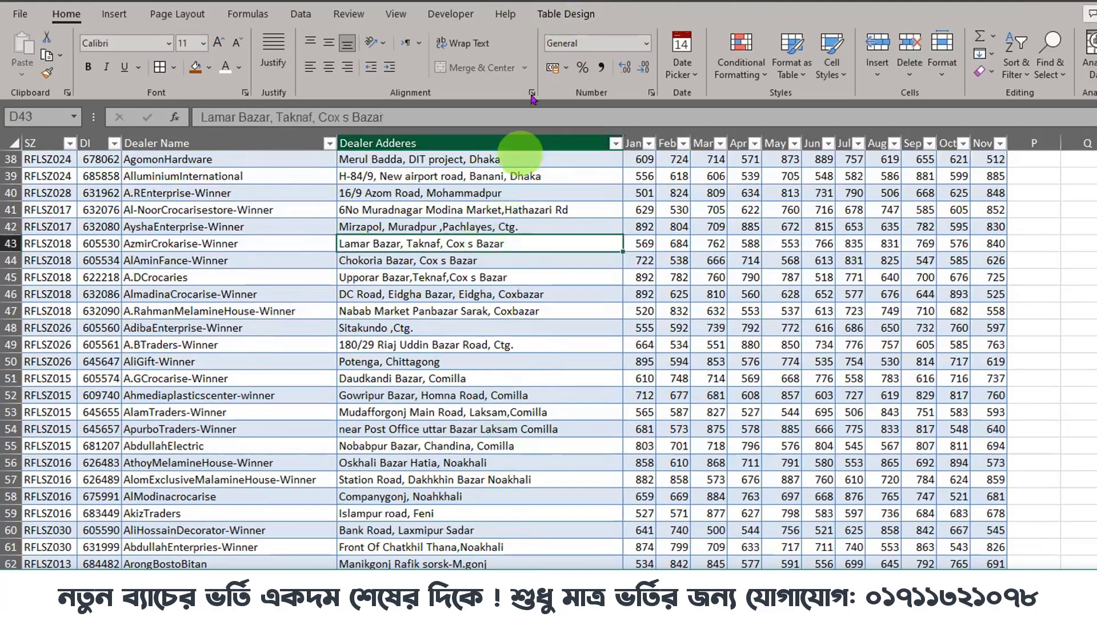
pyautogui.click(561, 22)
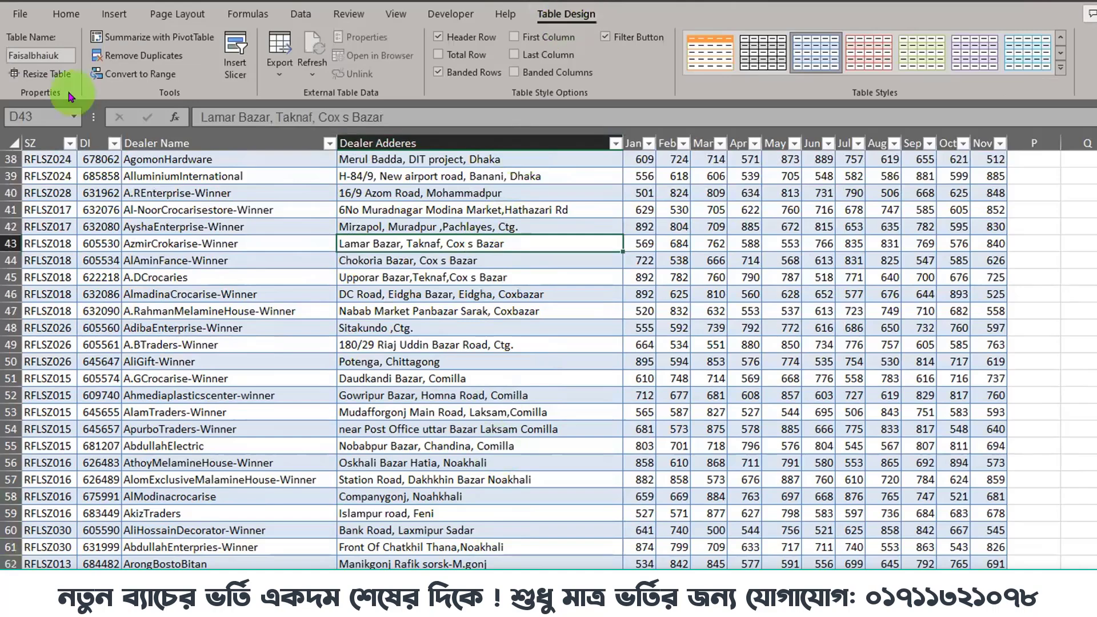
pyautogui.click(51, 75)
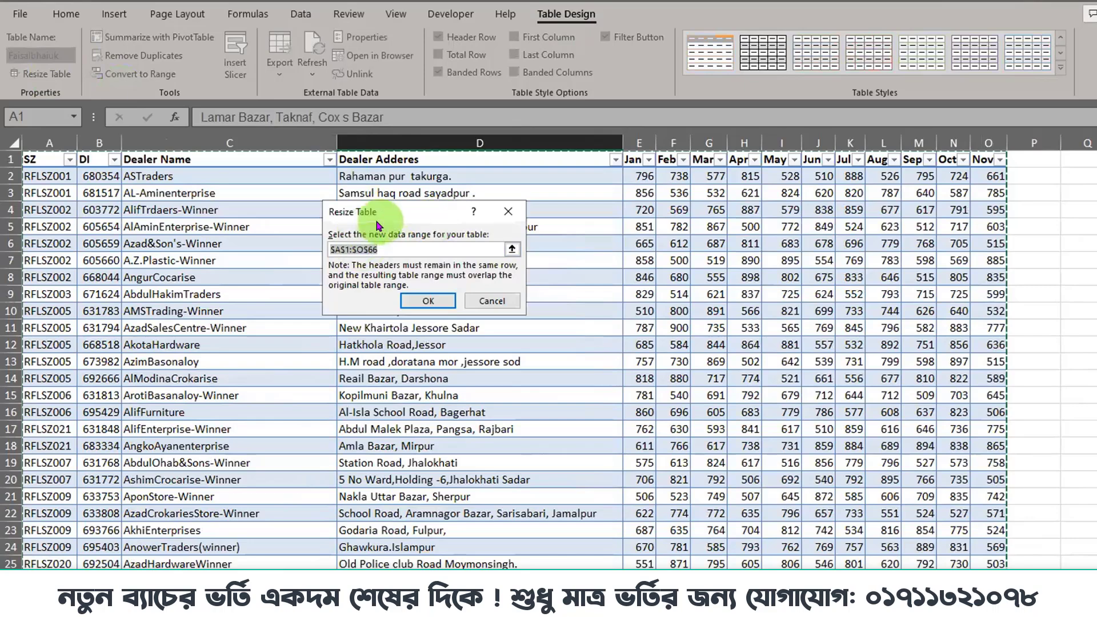
pyautogui.click(435, 248)
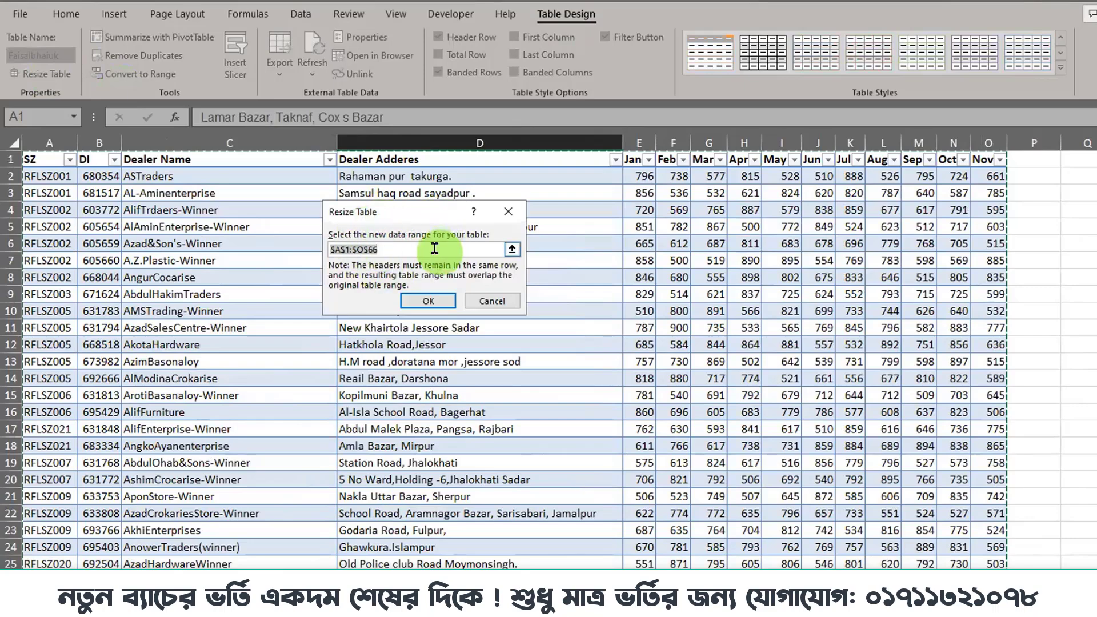
pyautogui.click(509, 254)
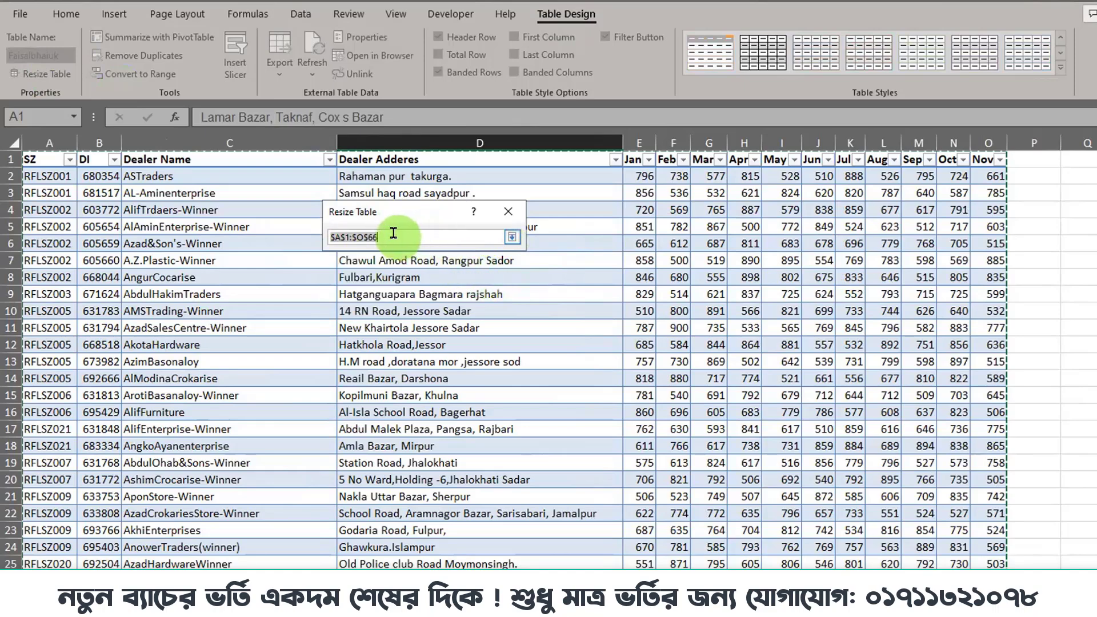
pyautogui.press('BackSpace')
pyautogui.moveTo(35, 157); pyautogui.dragTo(997, 441)
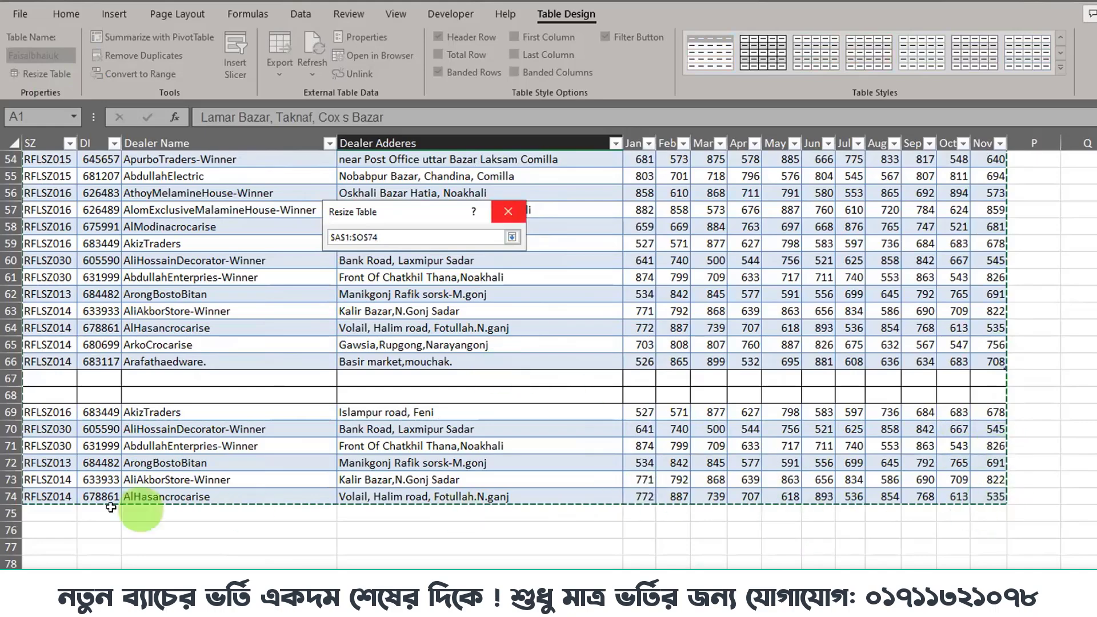
pyautogui.click(512, 237)
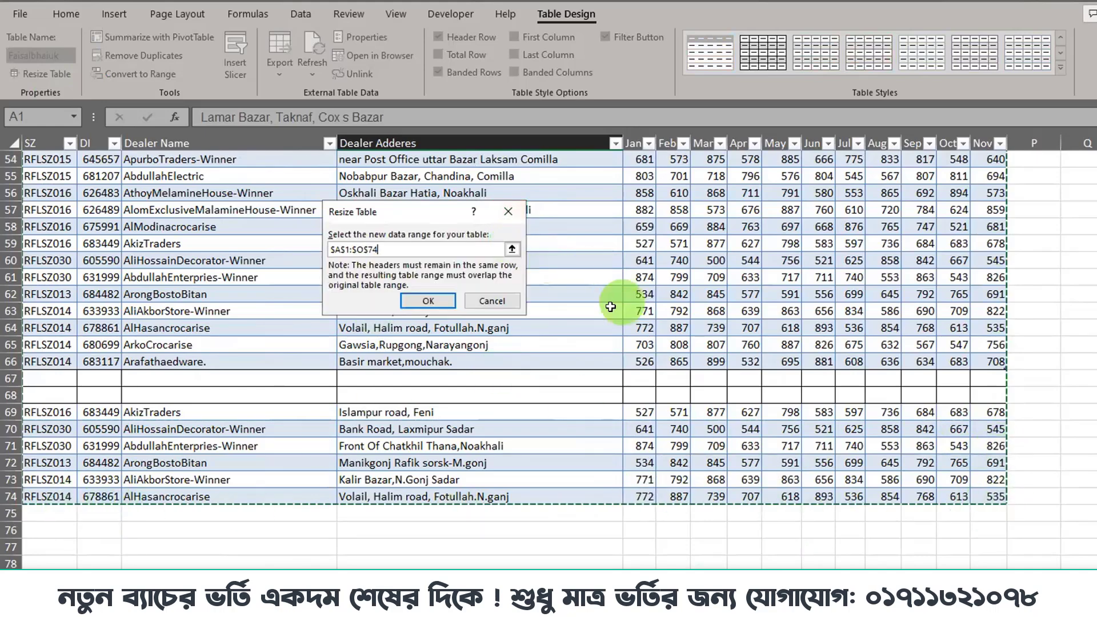
pyautogui.click(428, 300)
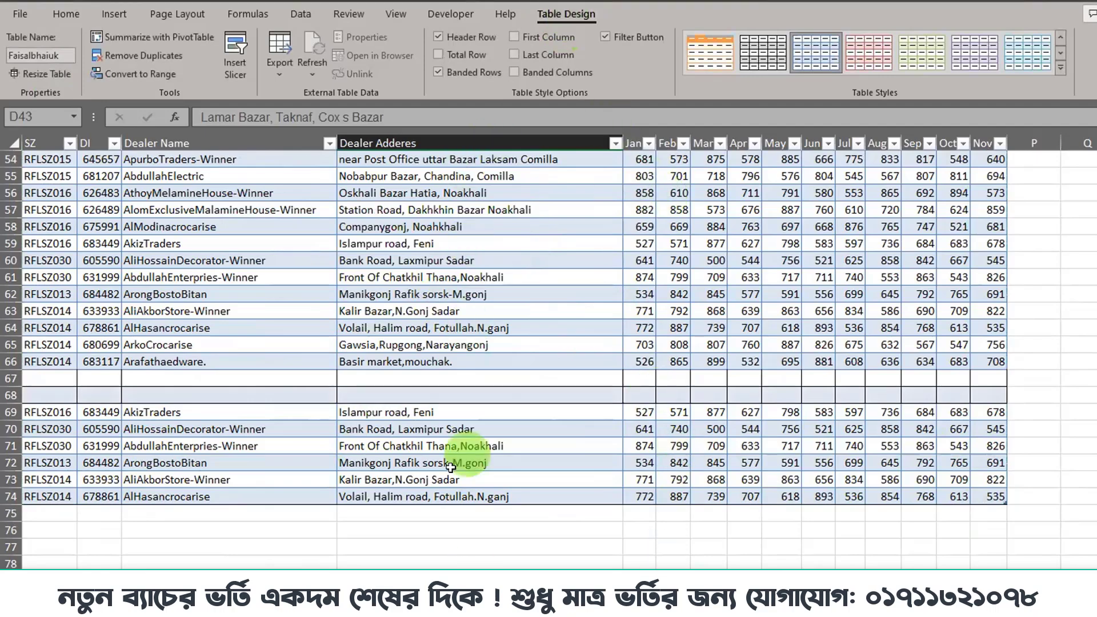
# Step: Examine the added records in rows 69 to 74 and check a cell in row 71 for table design options
pyautogui.click(367, 547)
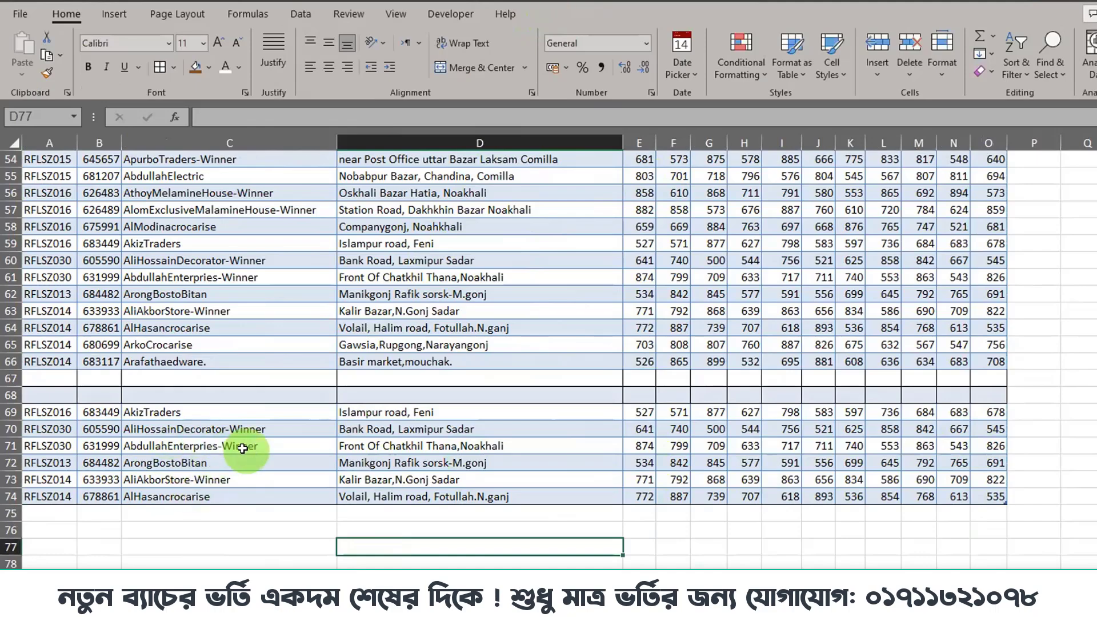
pyautogui.moveTo(23, 398)
pyautogui.mouseDown()
pyautogui.moveTo(694, 566)
pyautogui.moveTo(1023, 504)
pyautogui.moveTo(1025, 561)
pyautogui.mouseUp()
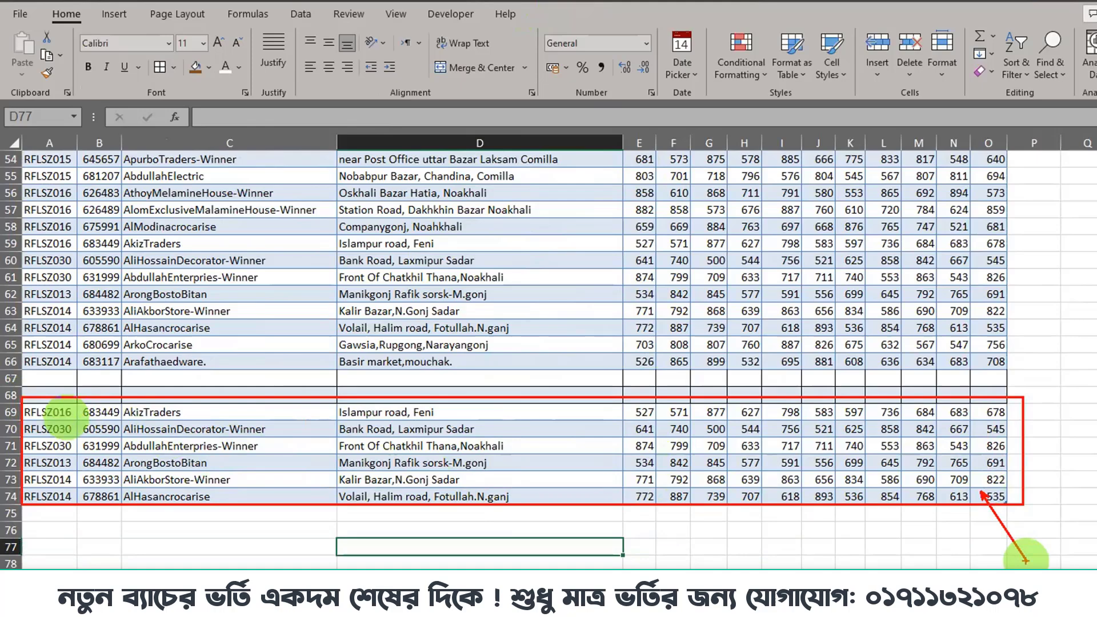
pyautogui.click(490, 448)
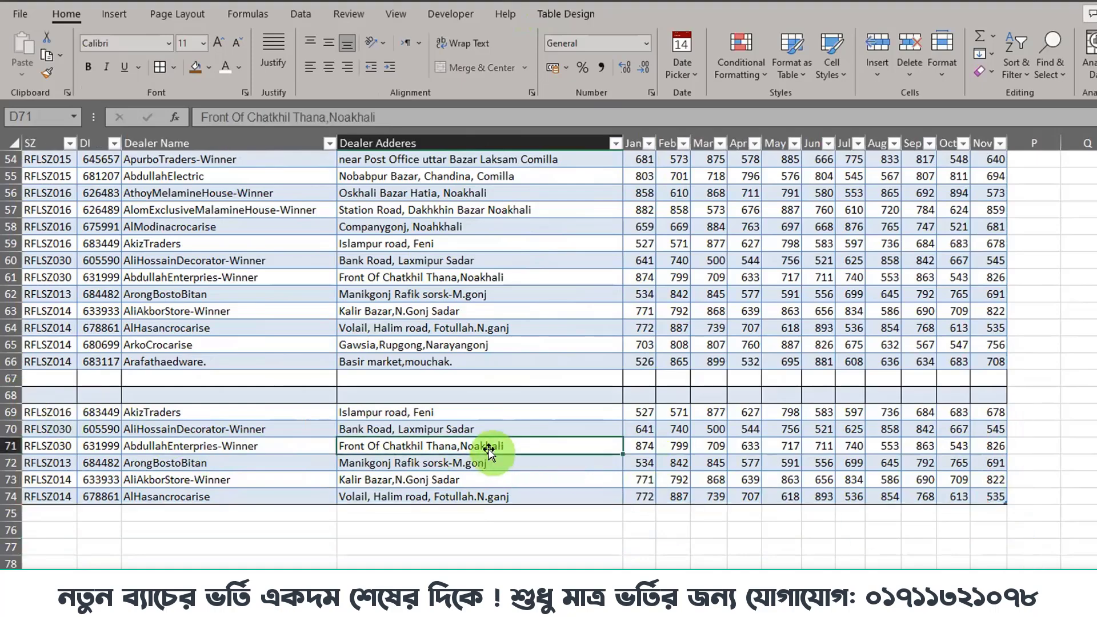
pyautogui.click(566, 14)
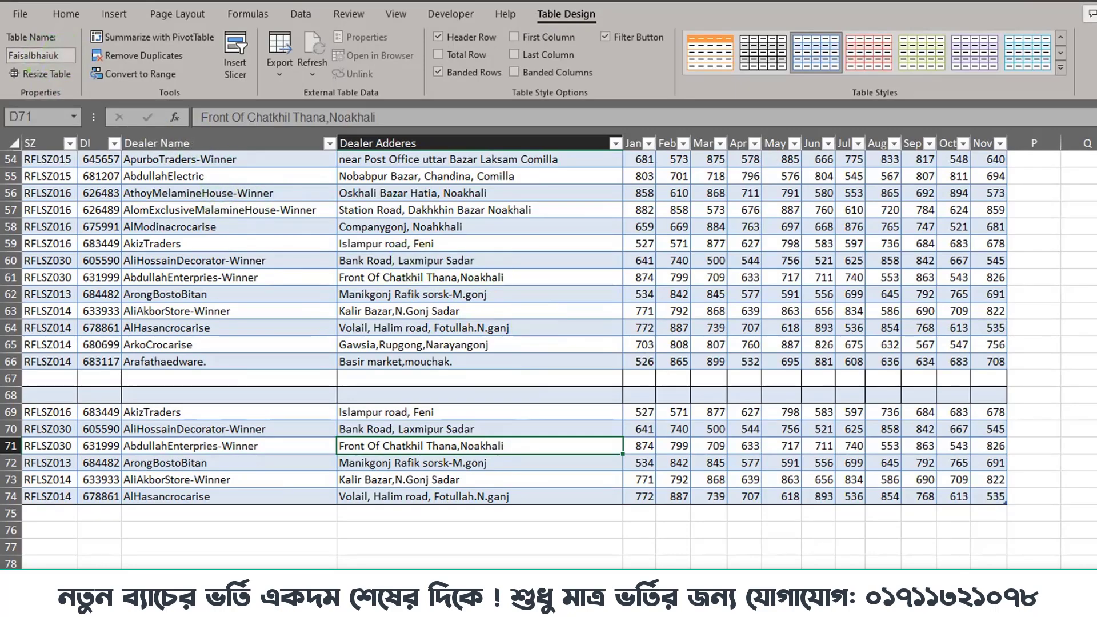
# Step: Select the blank rows 67 and 68 inside the table and open the commands available for them
pyautogui.scroll(10, 549, 342)
pyautogui.scroll(-12, 548, 342)
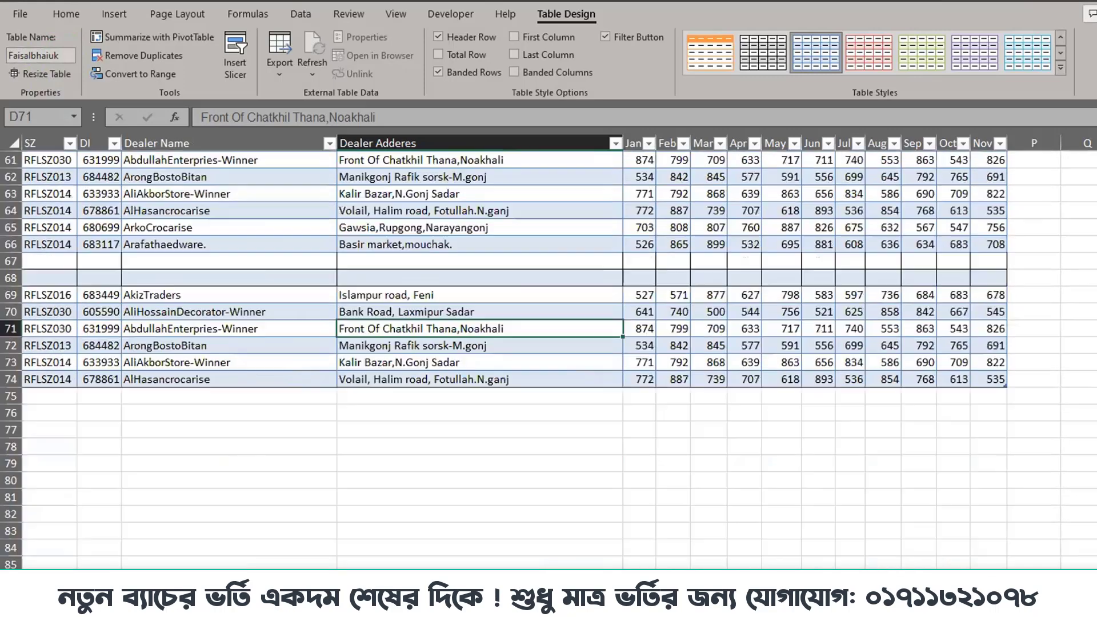
pyautogui.moveTo(10, 261); pyautogui.dragTo(10, 278)
pyautogui.rightClick(135, 267)
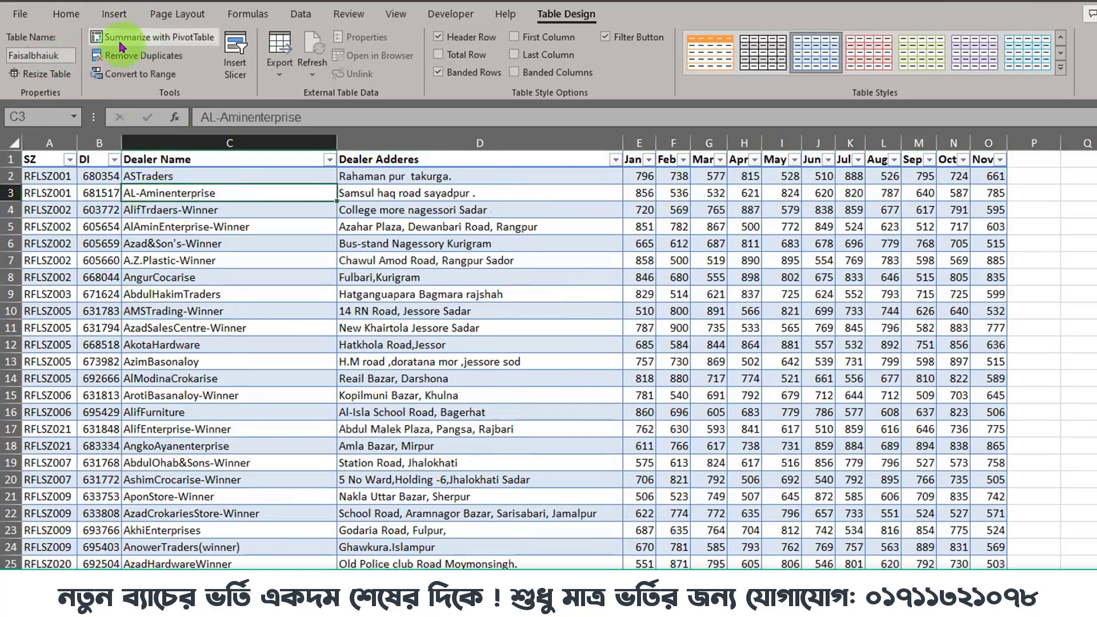
# Step: Summarize the dealer table with a PivotTable placed on a new worksheet
pyautogui.moveTo(81, 25); pyautogui.dragTo(220, 49)
pyautogui.press('Escape')
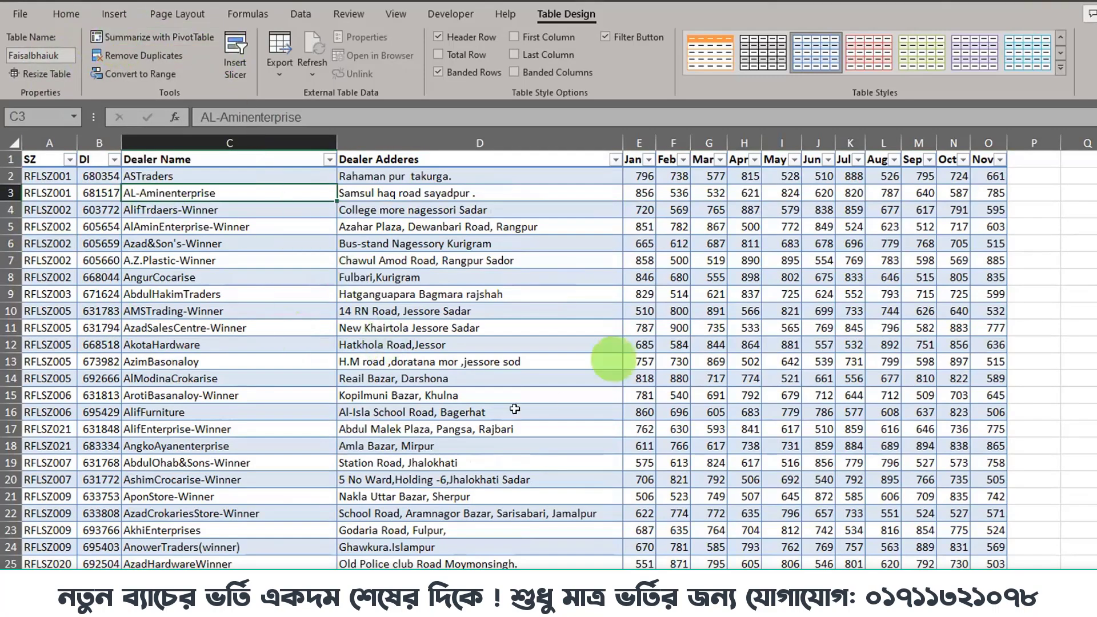
pyautogui.click(478, 321)
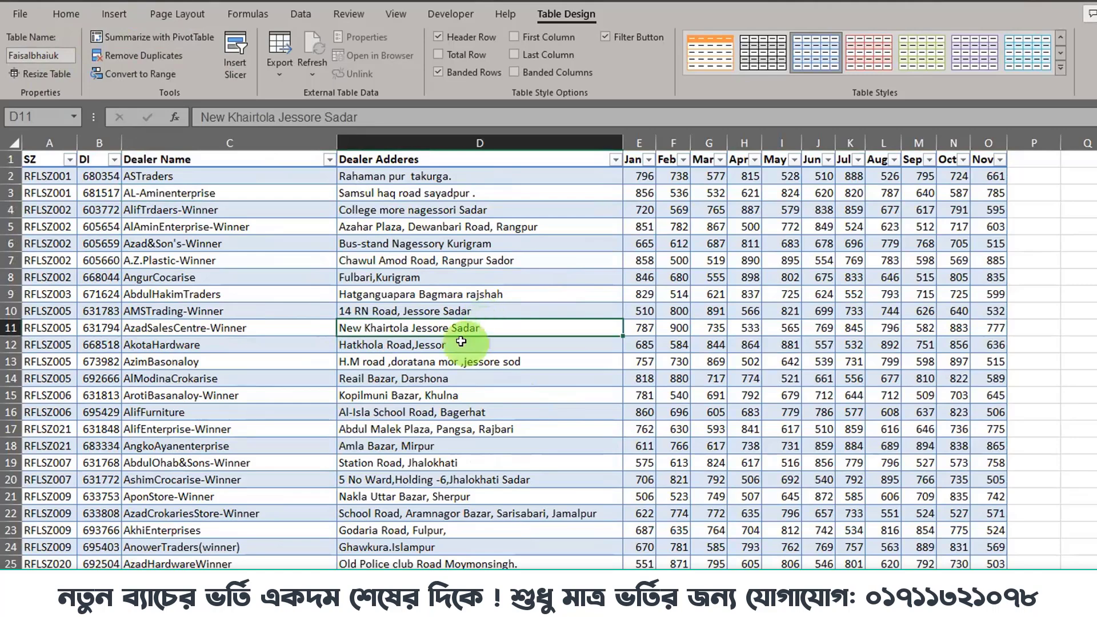
pyautogui.click(172, 275)
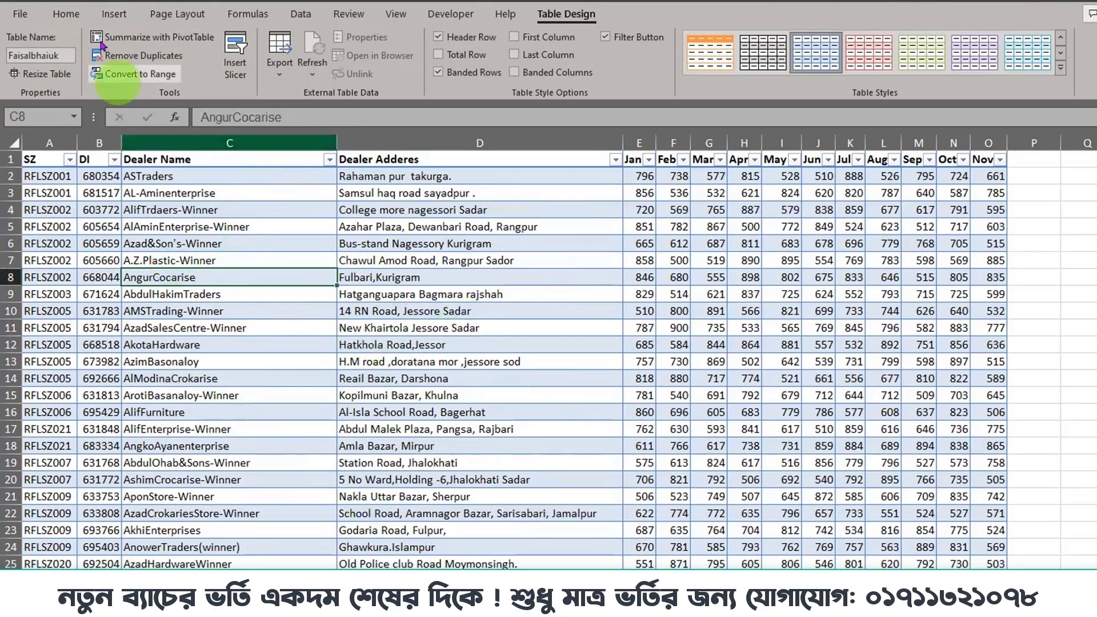
pyautogui.click(155, 38)
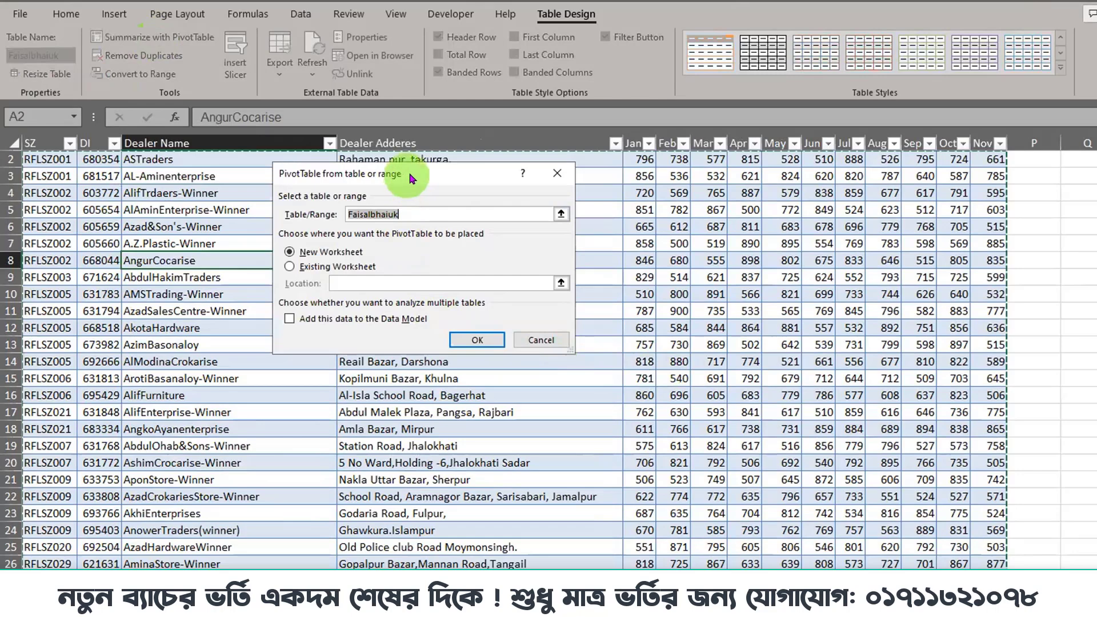
pyautogui.moveTo(411, 179); pyautogui.dragTo(562, 274)
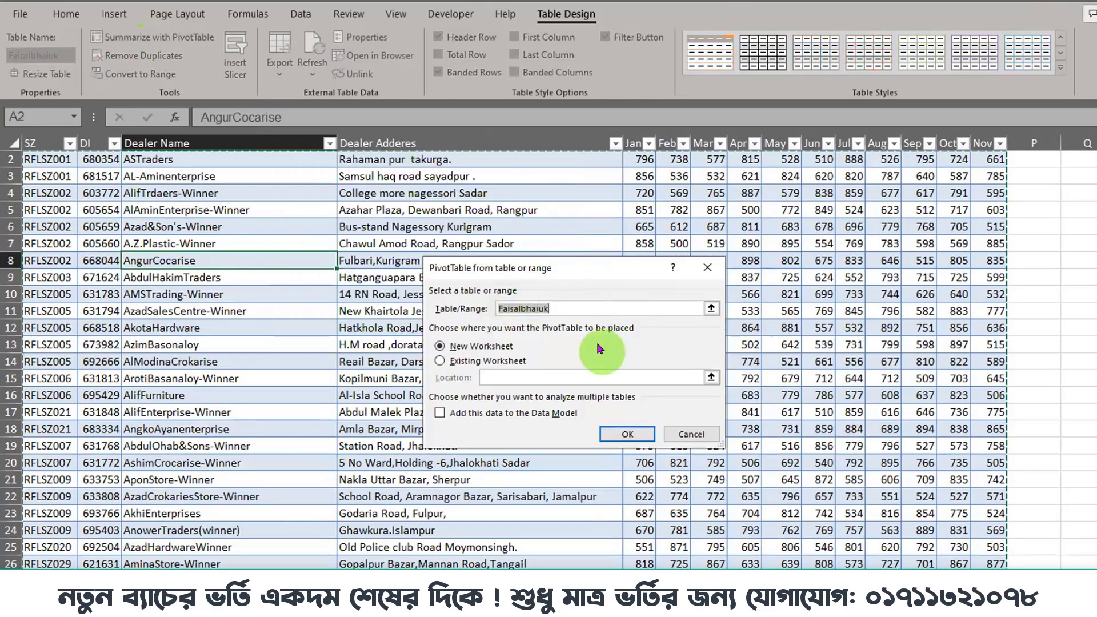
pyautogui.click(626, 432)
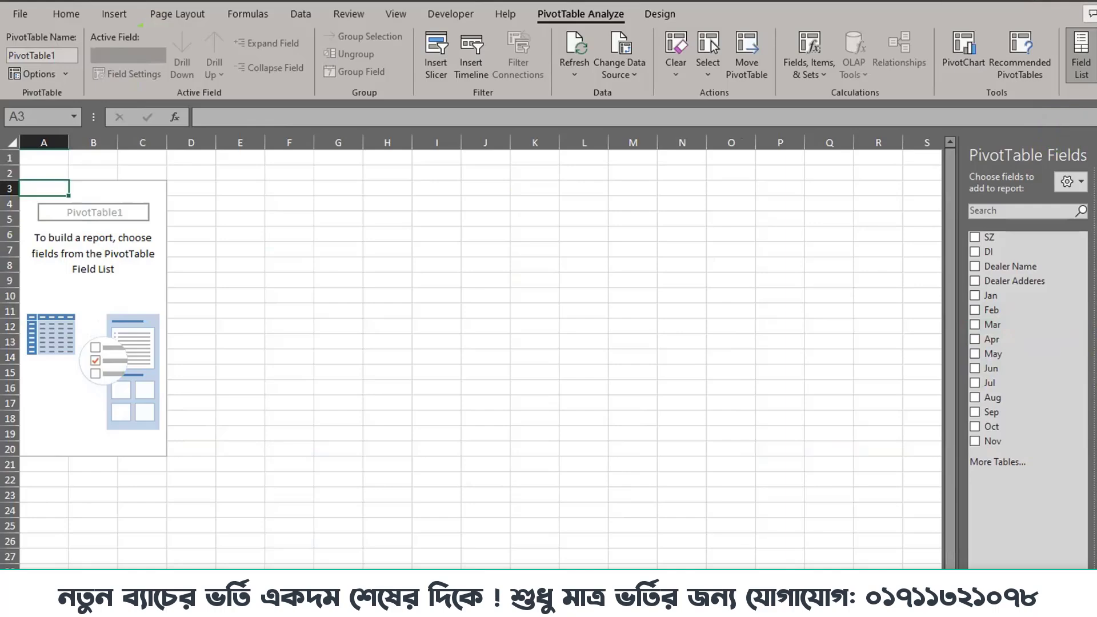
# Step: Delete the worksheet that holds the empty PivotTable
pyautogui.rightClick(198, 571)
pyautogui.click(262, 421)
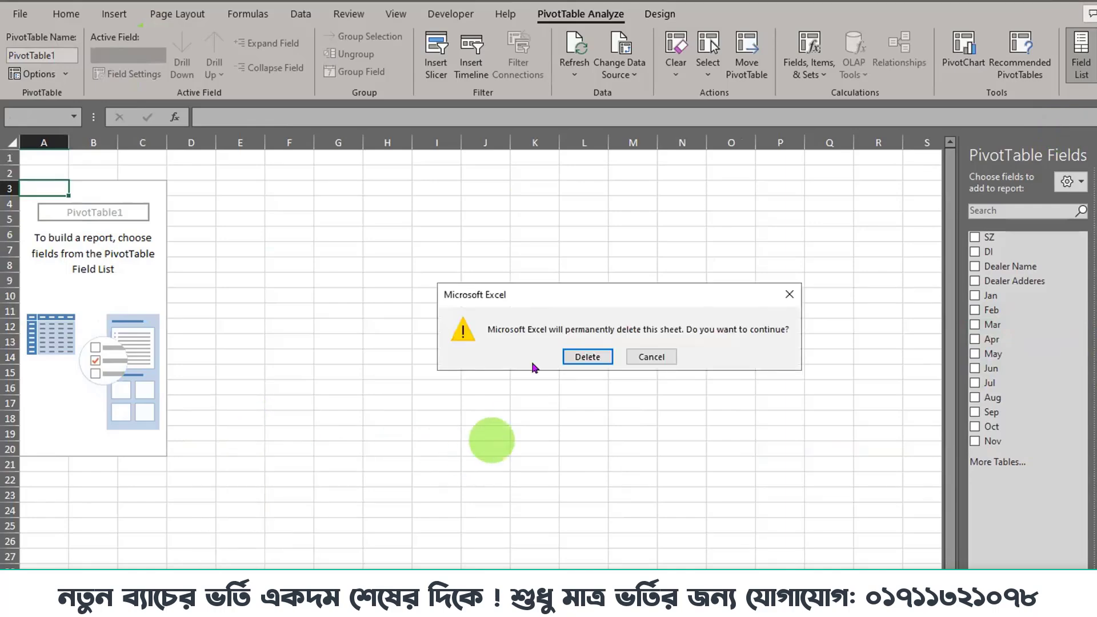
pyautogui.click(583, 356)
# Step: Review the dealer table's records and the design tools available for it, starting from cell D12
pyautogui.click(510, 327)
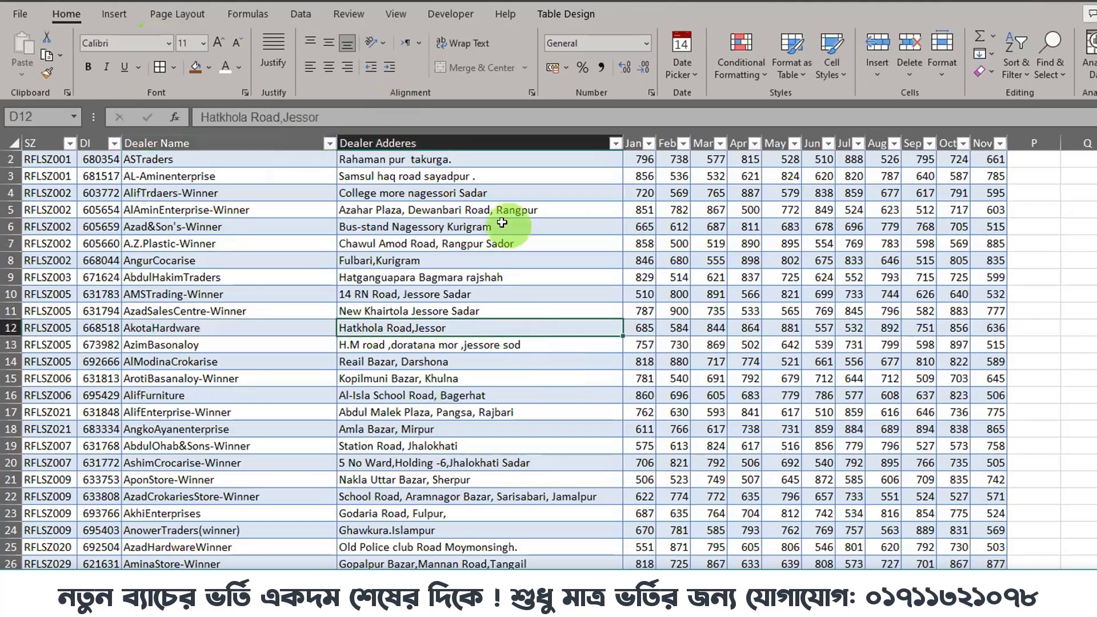
pyautogui.click(565, 14)
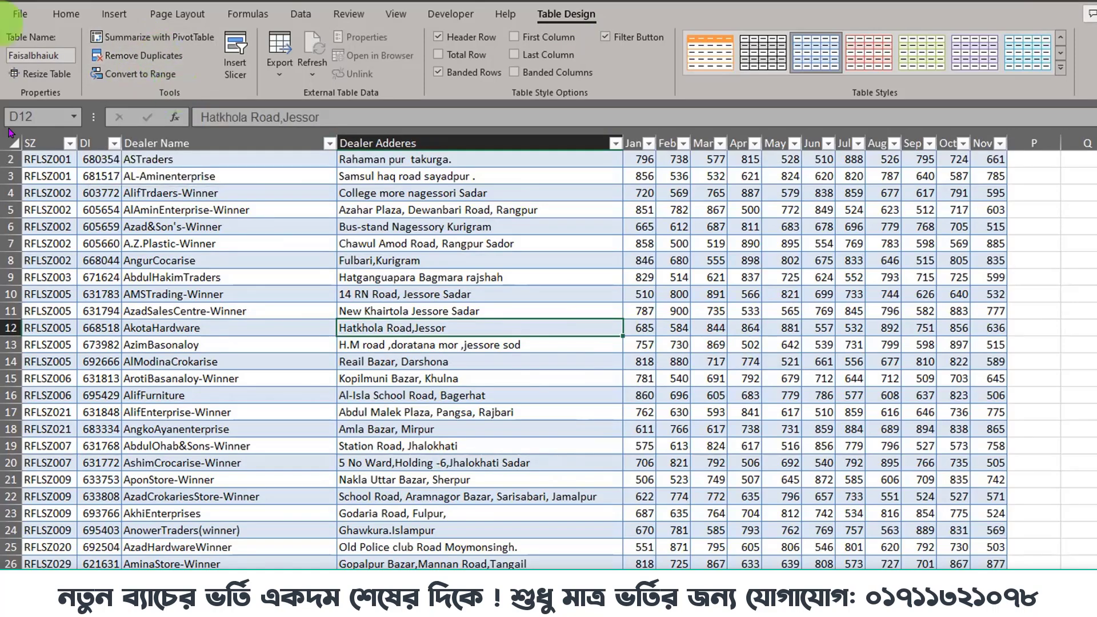
pyautogui.scroll(-2, 534, 440)
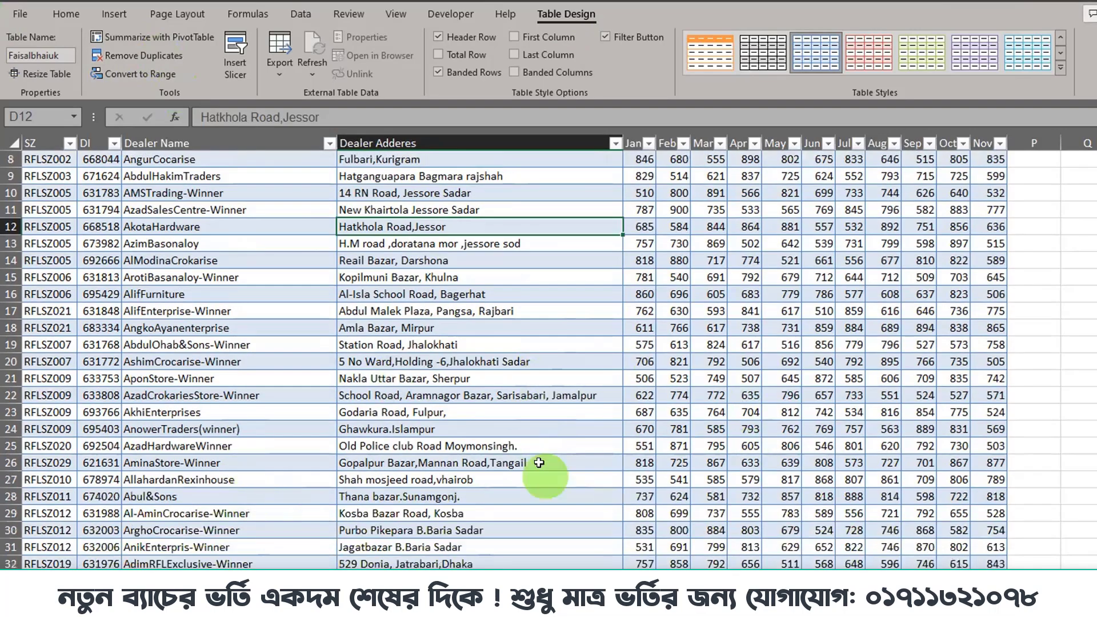
pyautogui.scroll(-3, 539, 463)
pyautogui.scroll(-20, 543, 457)
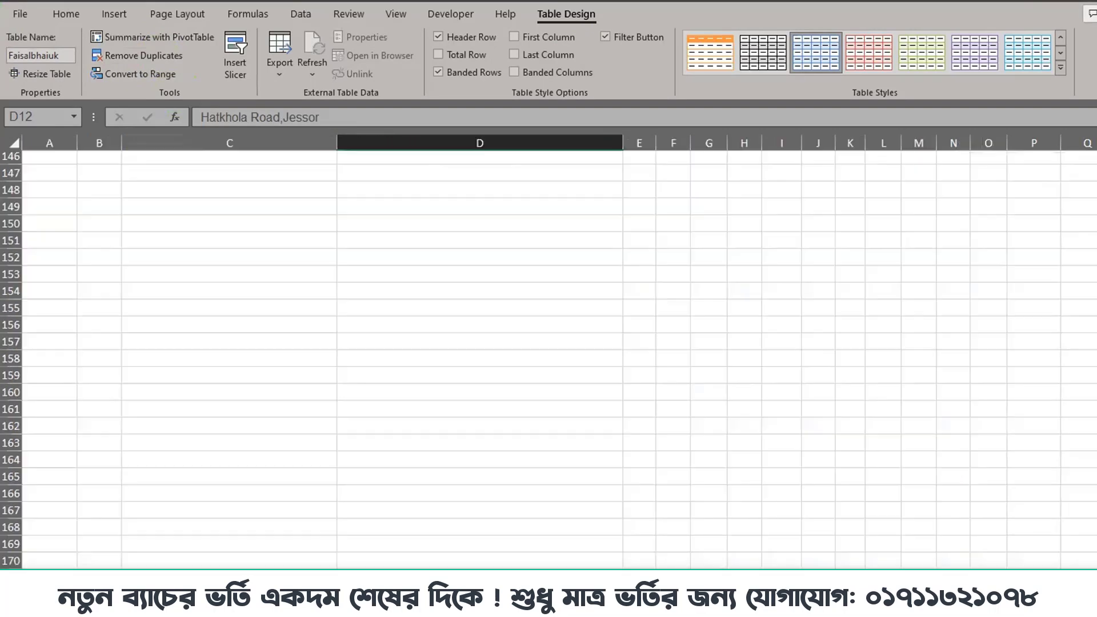
pyautogui.scroll(20, 597, 312)
# Step: Convert the dealer table to a normal range
pyautogui.click(596, 311)
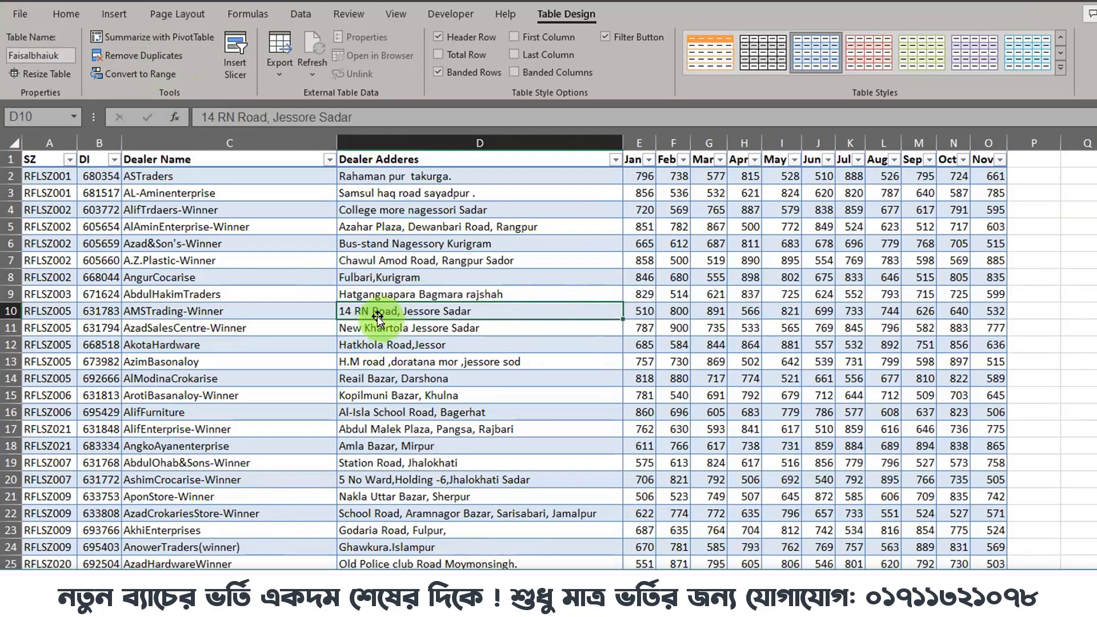
pyautogui.click(566, 362)
pyautogui.click(769, 396)
pyautogui.click(484, 446)
pyautogui.click(495, 345)
pyautogui.click(517, 362)
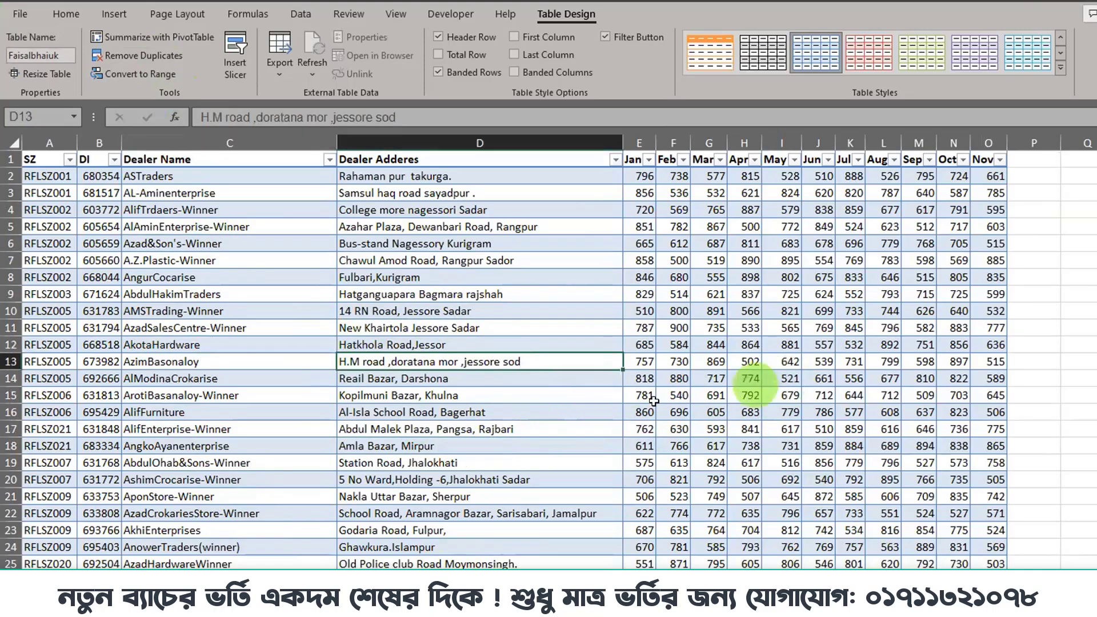
pyautogui.click(592, 410)
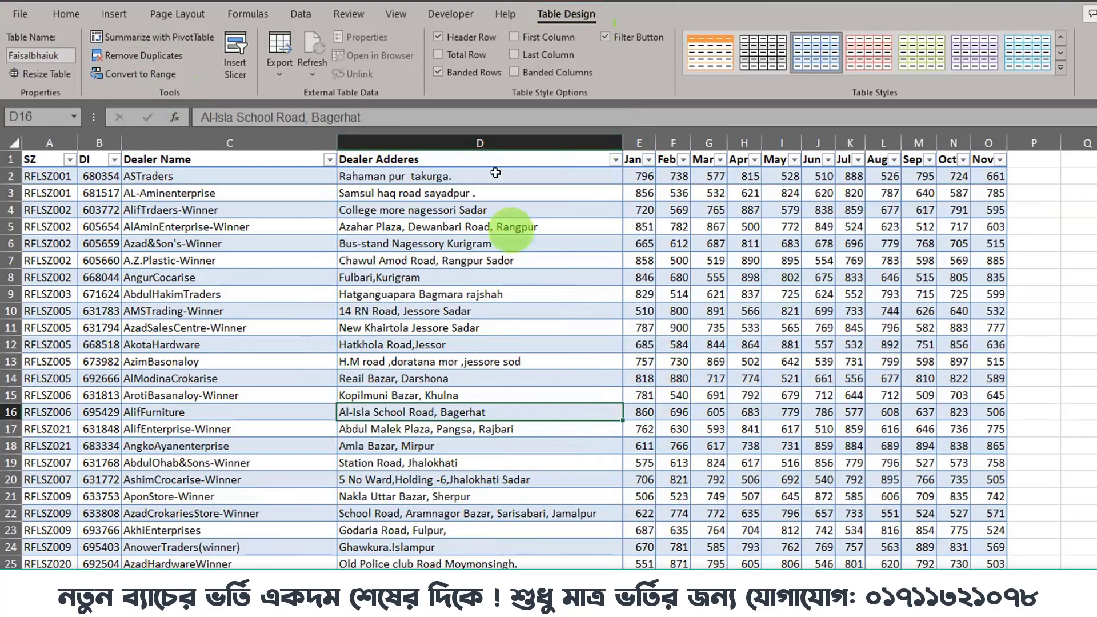
pyautogui.click(130, 76)
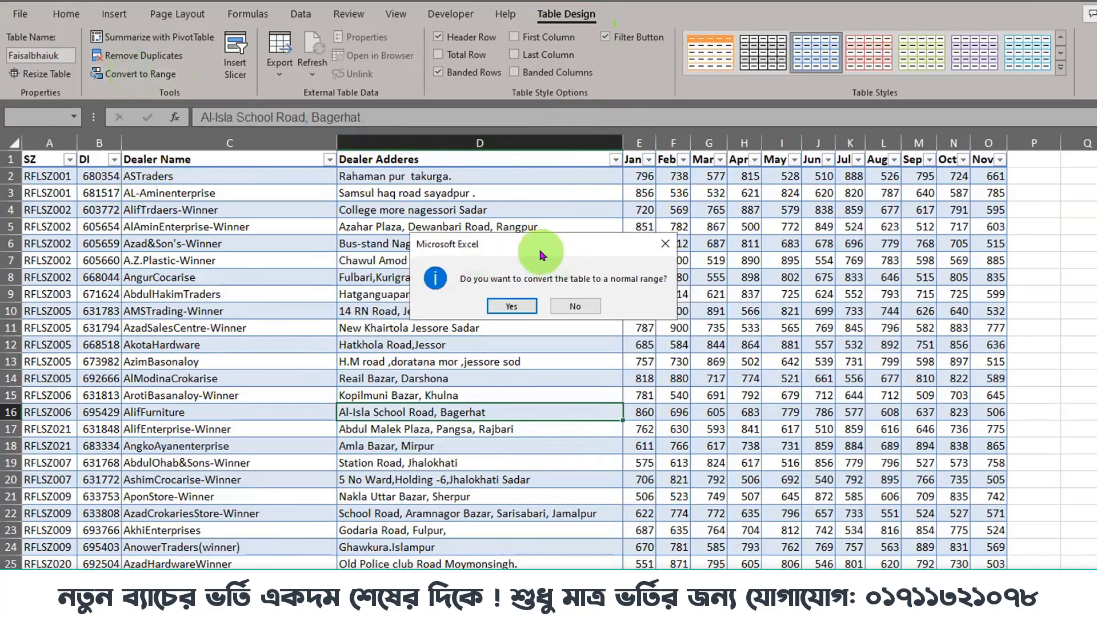
pyautogui.click(503, 306)
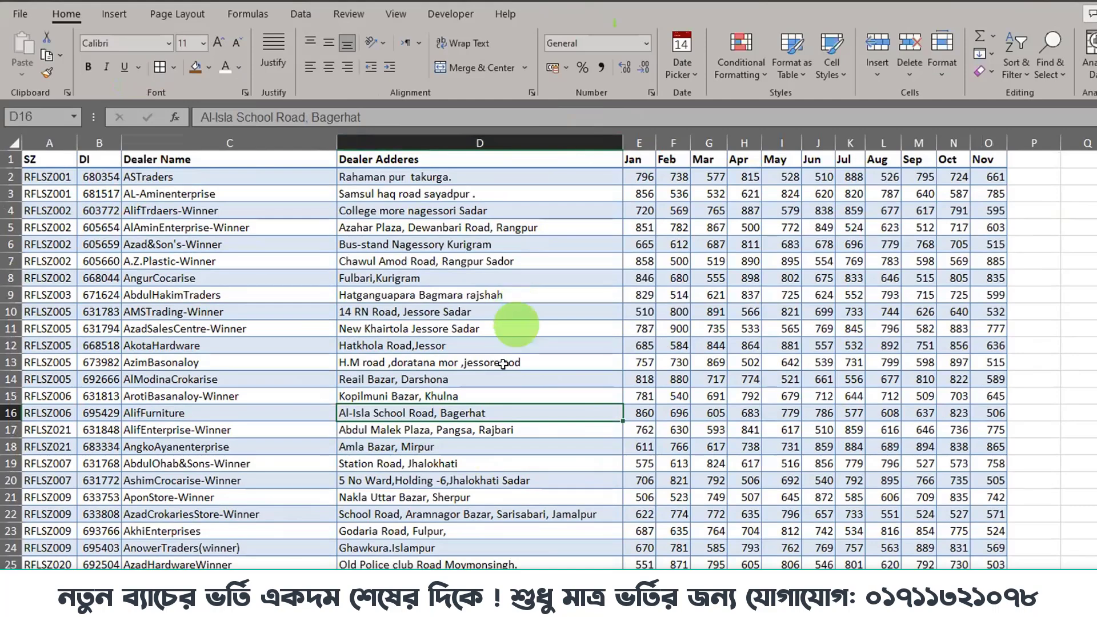
# Step: Check several cells across the converted range to see whether table design tools are still offered
pyautogui.click(551, 316)
pyautogui.click(495, 367)
pyautogui.click(852, 368)
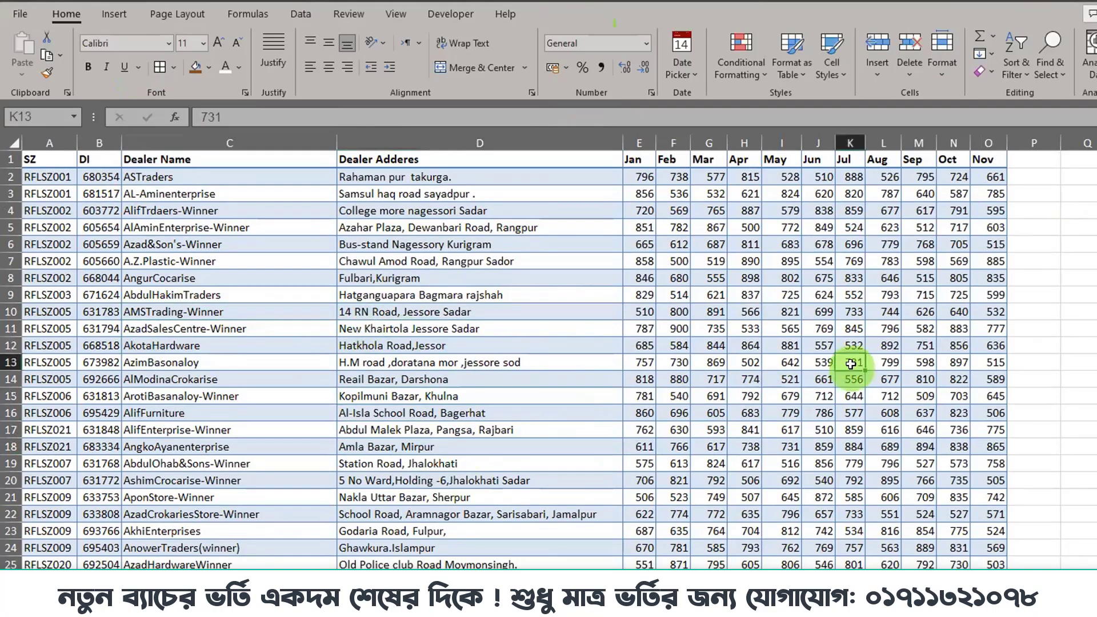
pyautogui.click(517, 275)
pyautogui.click(240, 366)
pyautogui.click(454, 446)
pyautogui.click(710, 396)
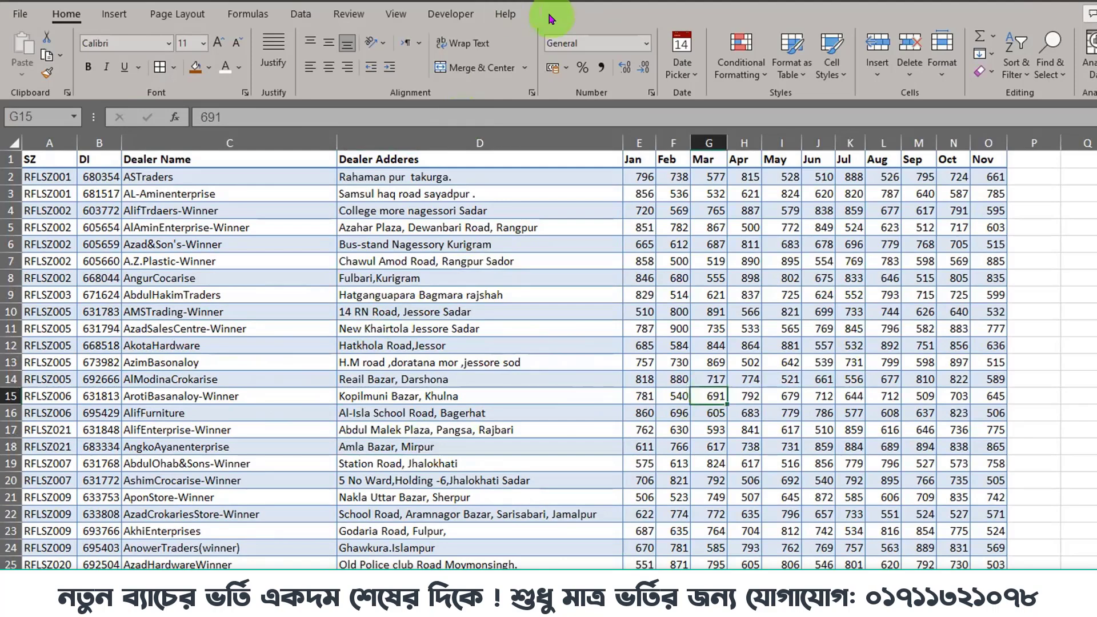
pyautogui.click(457, 312)
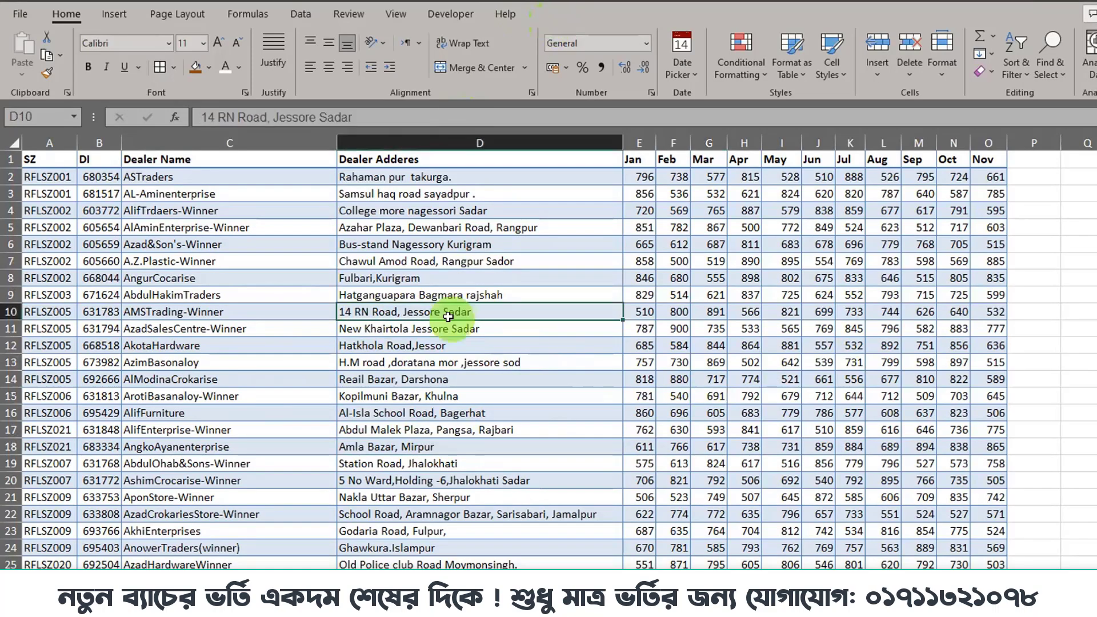
# Step: Undo the conversion to a normal range and bring up the table's design options from cell D12
pyautogui.hotkey('ctrl', 'z')
pyautogui.click(463, 349)
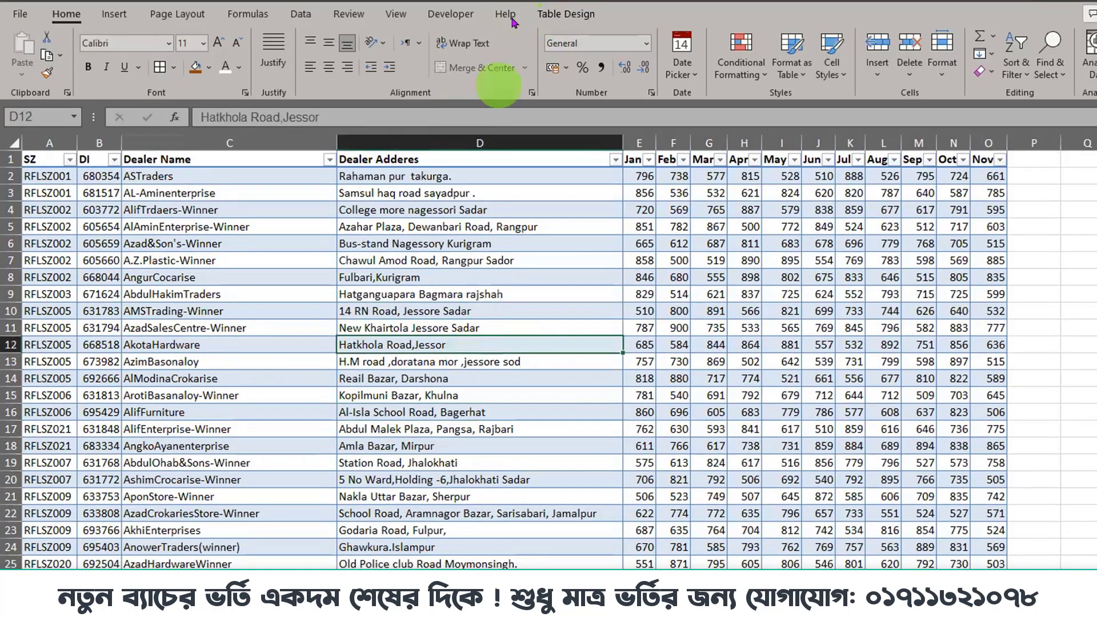
pyautogui.click(551, 14)
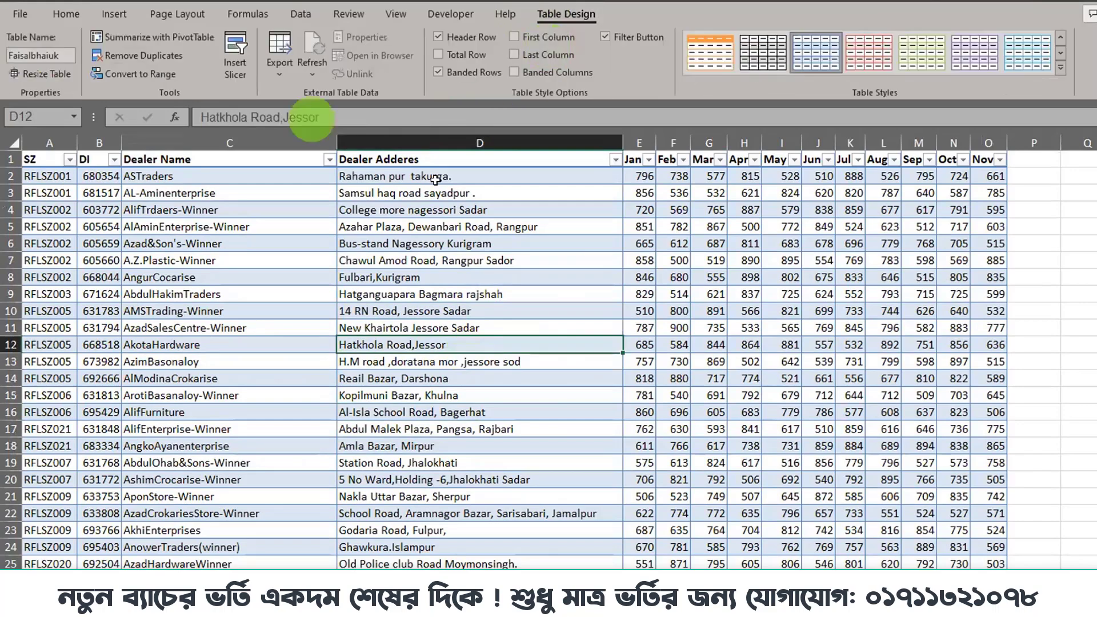
# Step: Insert slicers for the SZ and Dealer Name fields of the dealer table
pyautogui.click(245, 70)
pyautogui.keyDown('ctrl'); pyautogui.scroll(-2, 549, 351); pyautogui.keyUp('ctrl')
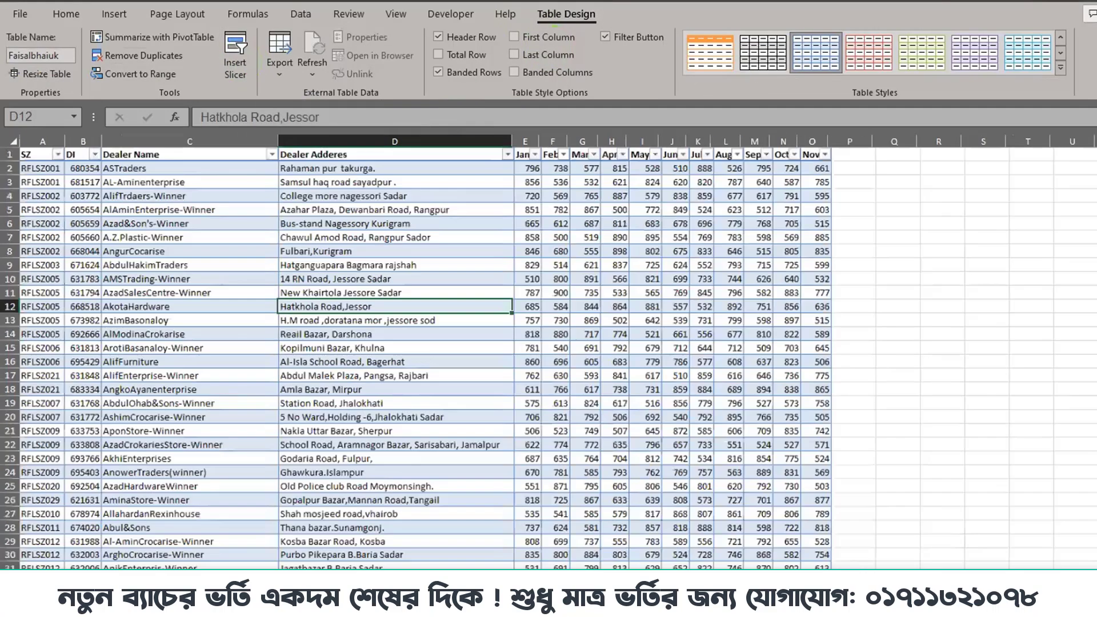
pyautogui.keyDown('ctrl'); pyautogui.scroll(2, 588, 362); pyautogui.keyUp('ctrl')
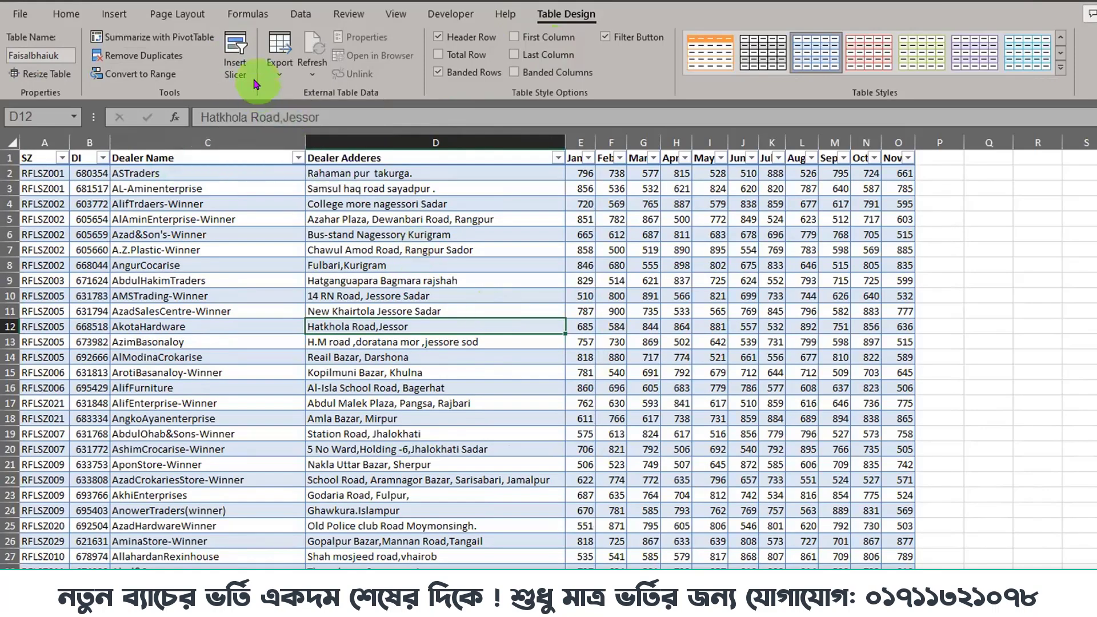
pyautogui.click(298, 357)
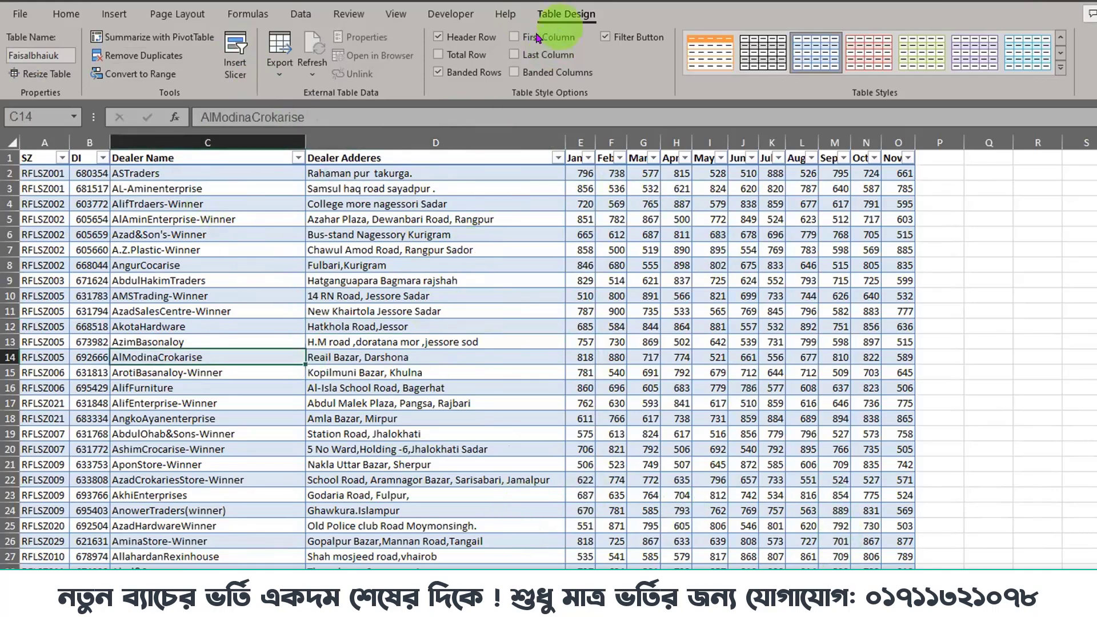
pyautogui.click(231, 68)
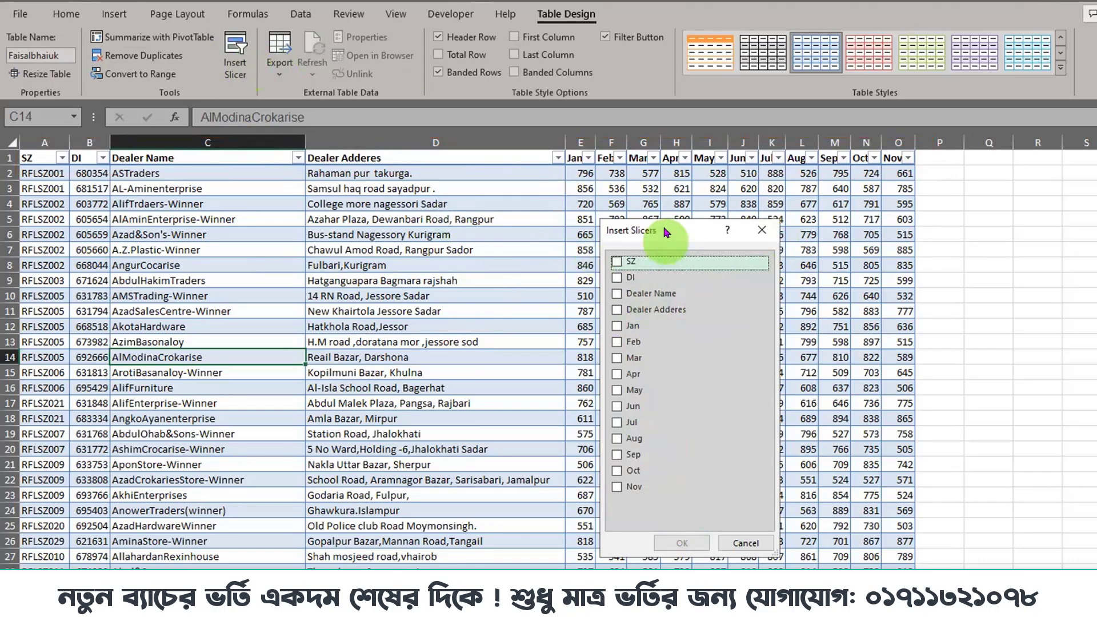
pyautogui.moveTo(680, 230); pyautogui.dragTo(649, 205)
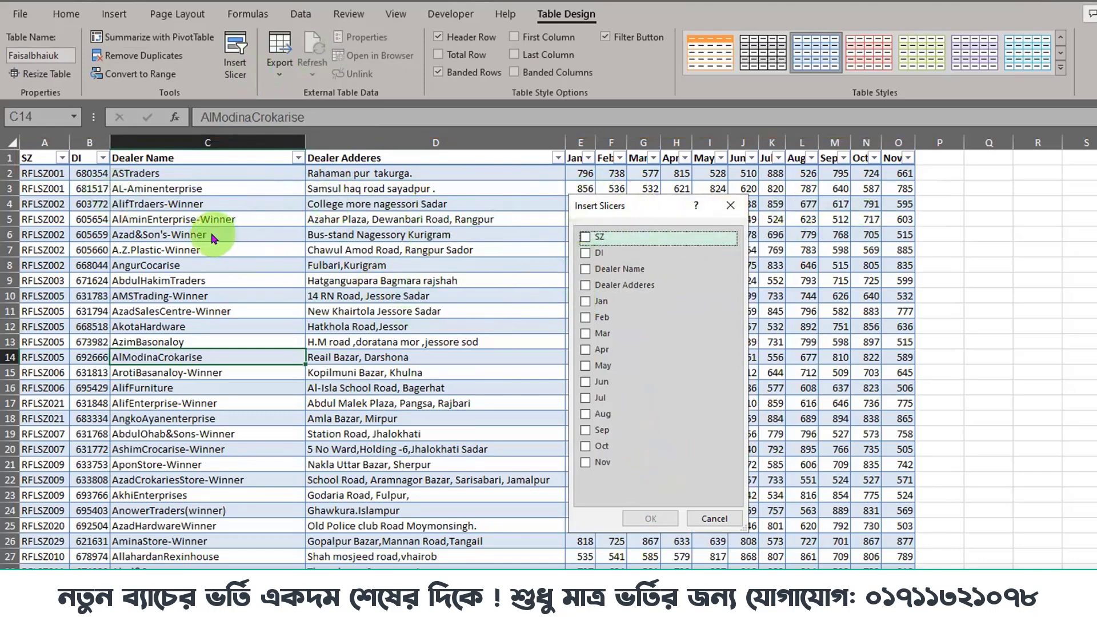
pyautogui.click(589, 237)
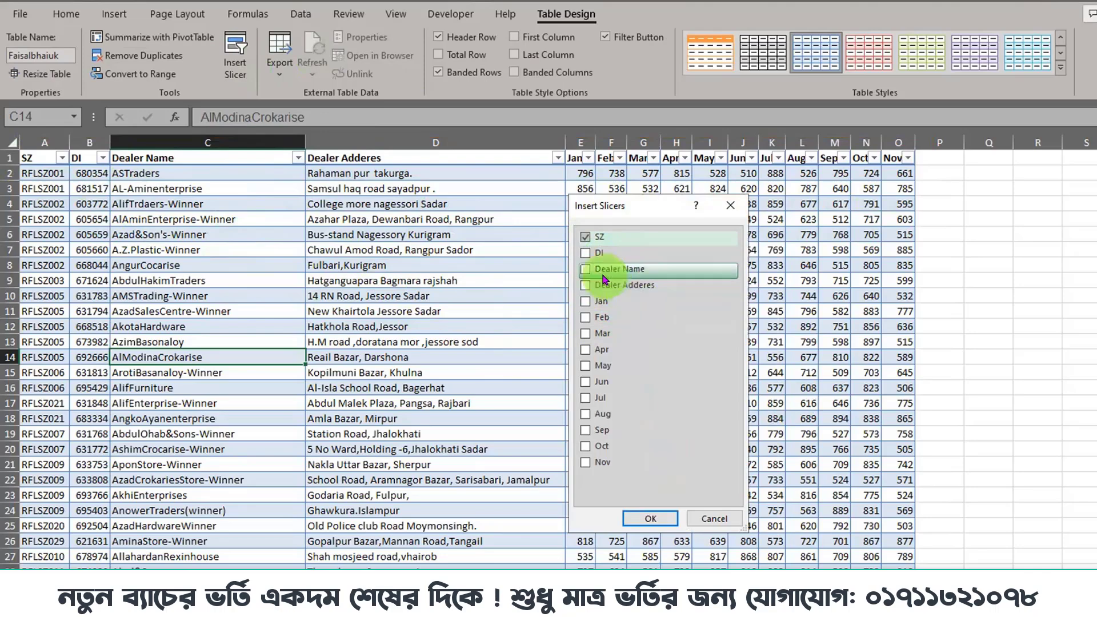
pyautogui.click(586, 269)
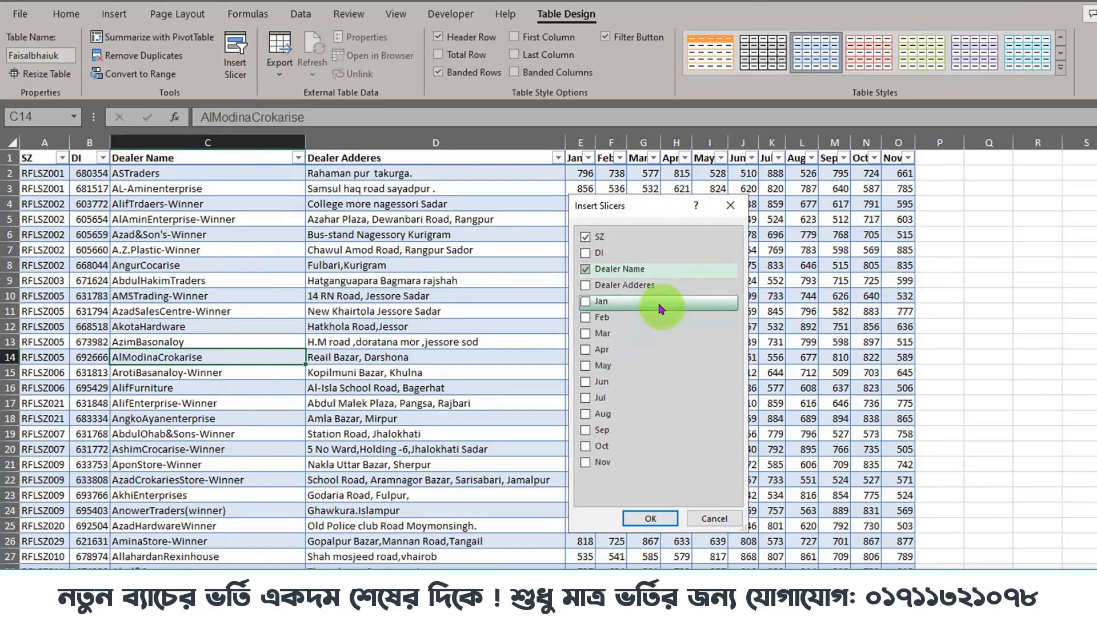
pyautogui.click(634, 519)
# Step: Place the Dealer Name slicer beside the table's Nov column at the first rows, with the SZ slicer directly beneath it
pyautogui.moveTo(658, 304); pyautogui.dragTo(1006, 158)
pyautogui.moveTo(608, 269); pyautogui.dragTo(971, 364)
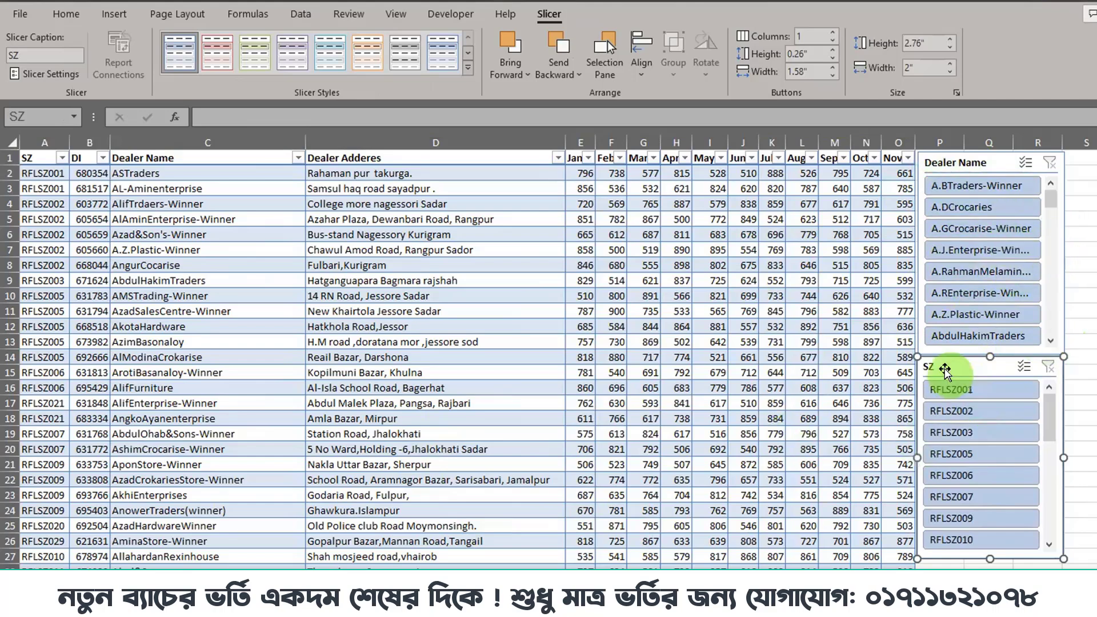
pyautogui.moveTo(952, 382); pyautogui.dragTo(953, 382)
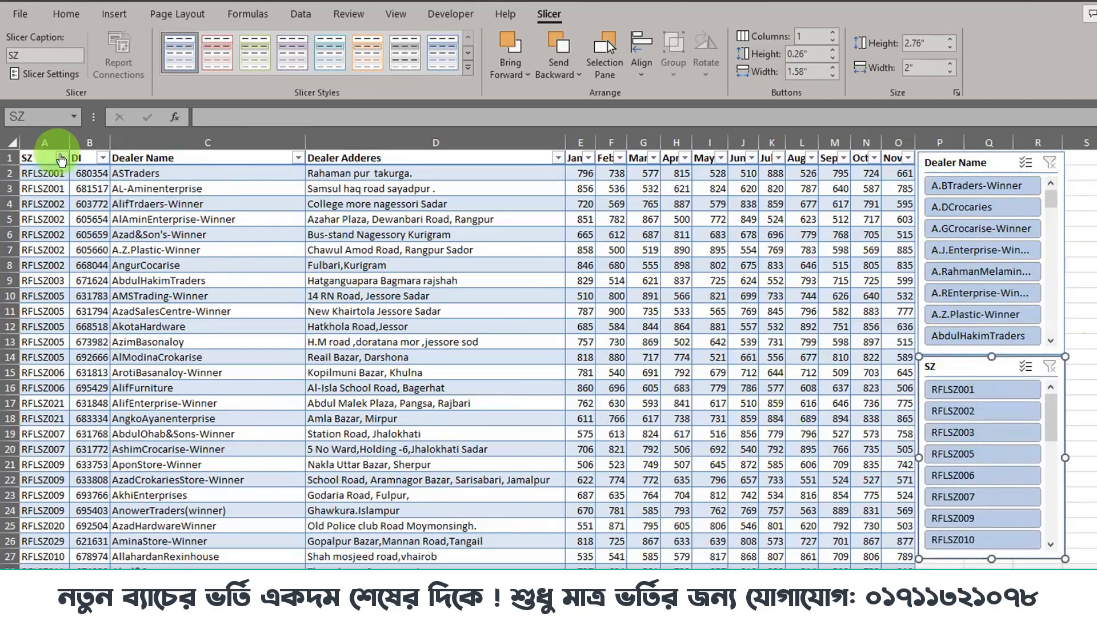
# Step: Filter the table with the SZ slicer by RFLSZ001, by RFLSZ002, and by RFLSZ002 through RFLSZ006 together
pyautogui.click(978, 393)
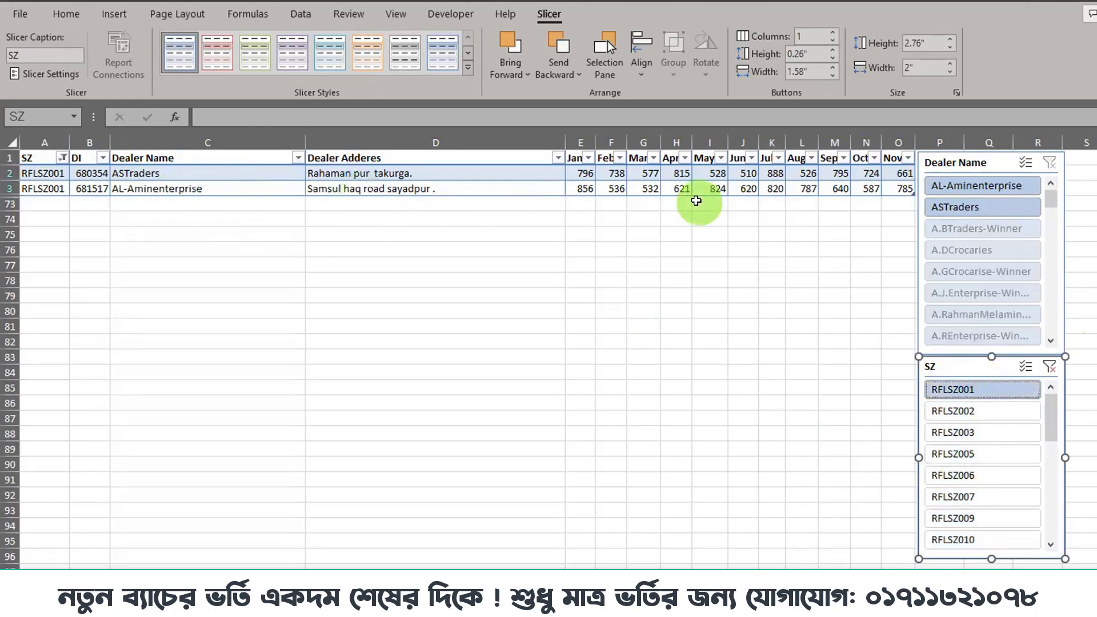
pyautogui.click(970, 412)
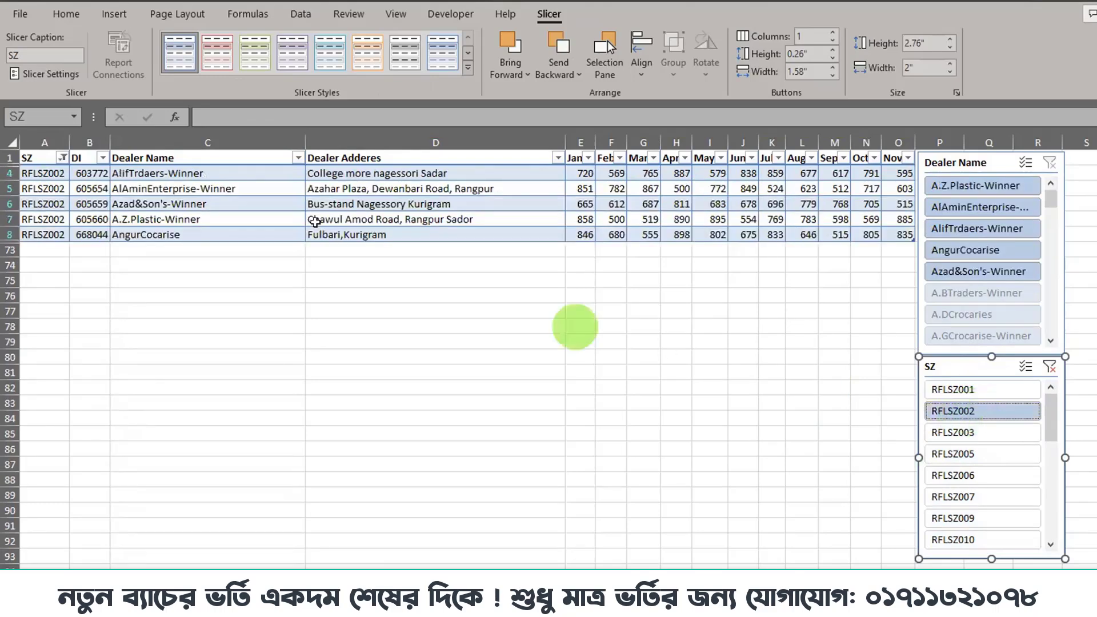
pyautogui.click(984, 434)
pyautogui.click(985, 455)
pyautogui.click(984, 475)
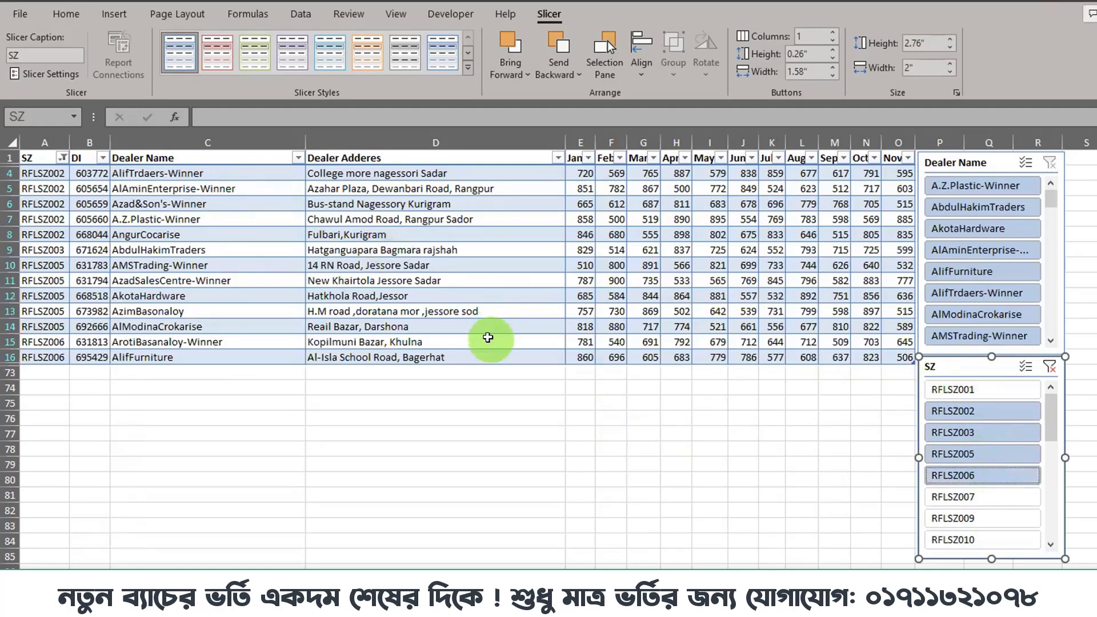
# Step: Filter by SZ codes RFLSZ001, RFLSZ005, the range RFLSZ002 to RFLSZ006 and RFLSZ002 alone, and clear the SZ filter
pyautogui.click(983, 390)
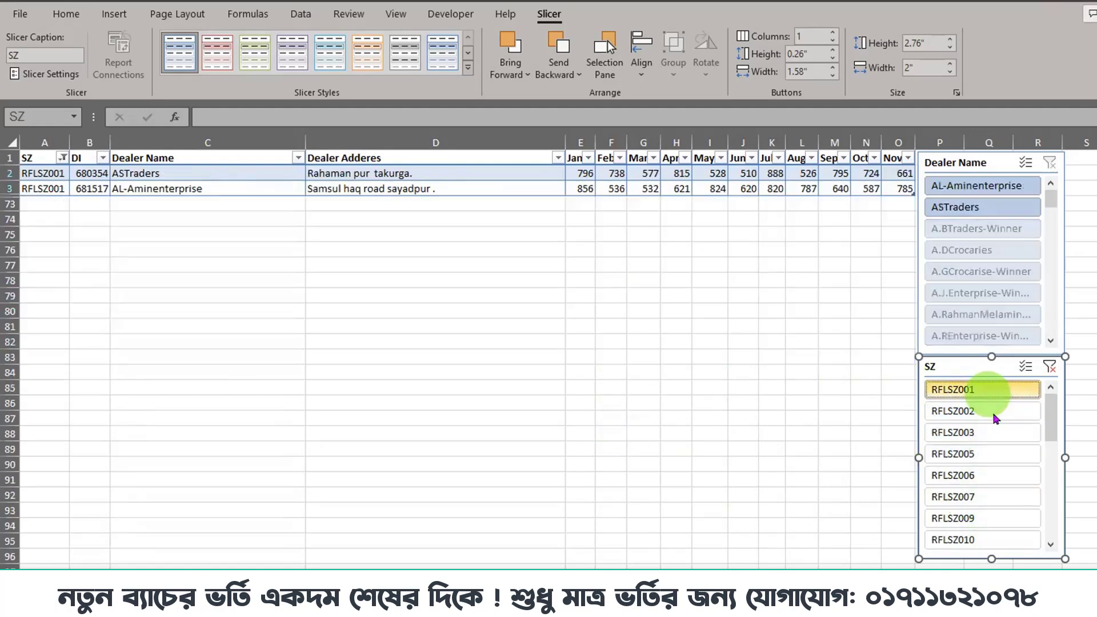
pyautogui.click(994, 454)
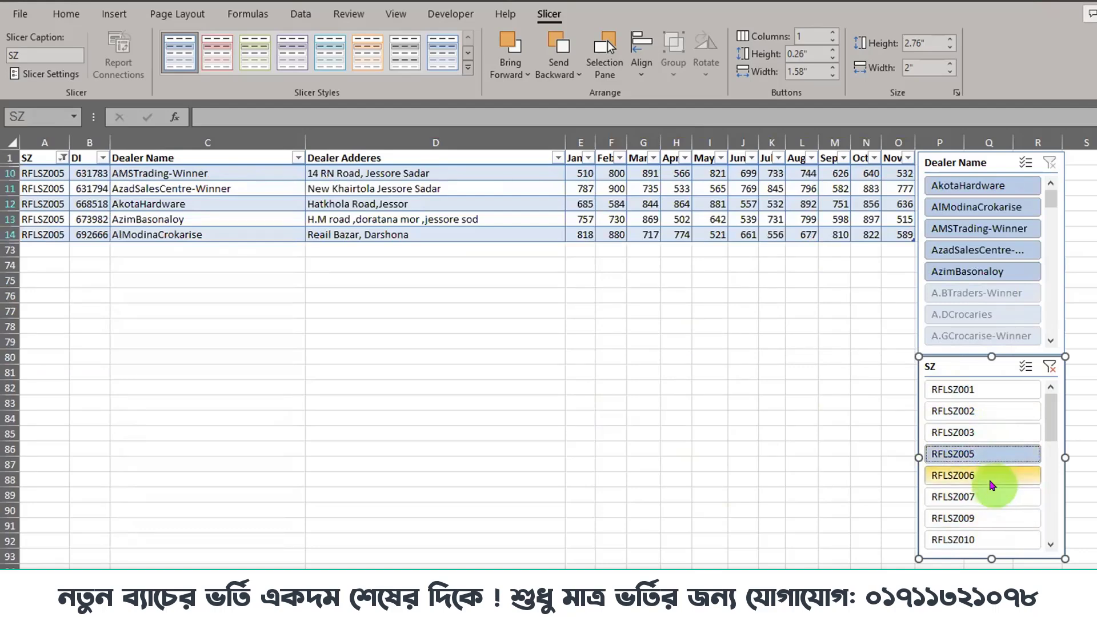
pyautogui.moveTo(992, 477); pyautogui.dragTo(978, 411)
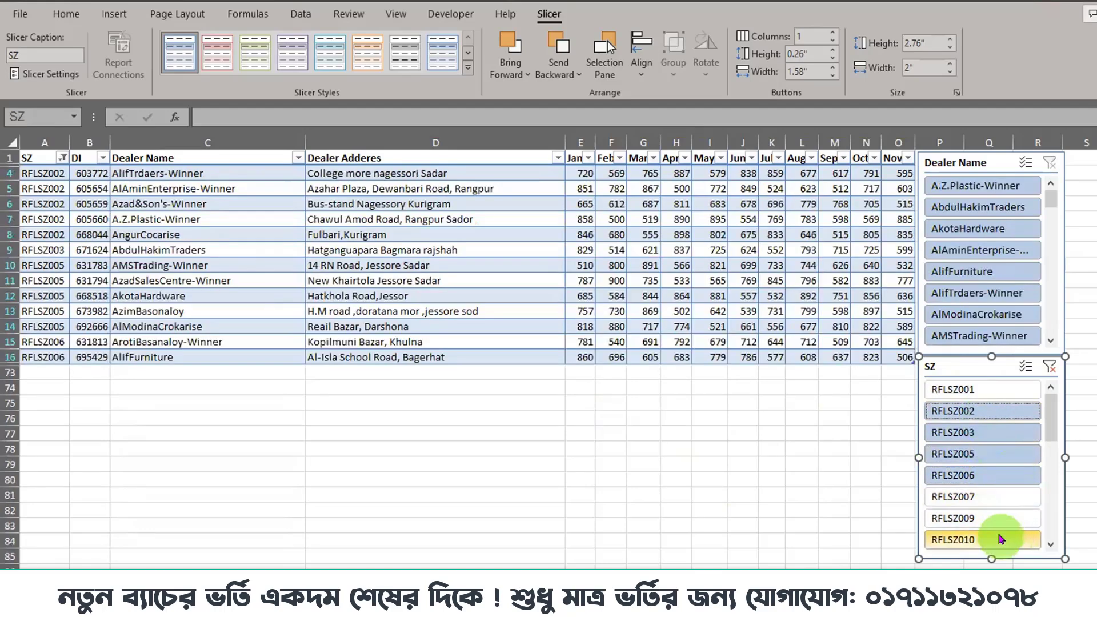
pyautogui.click(983, 418)
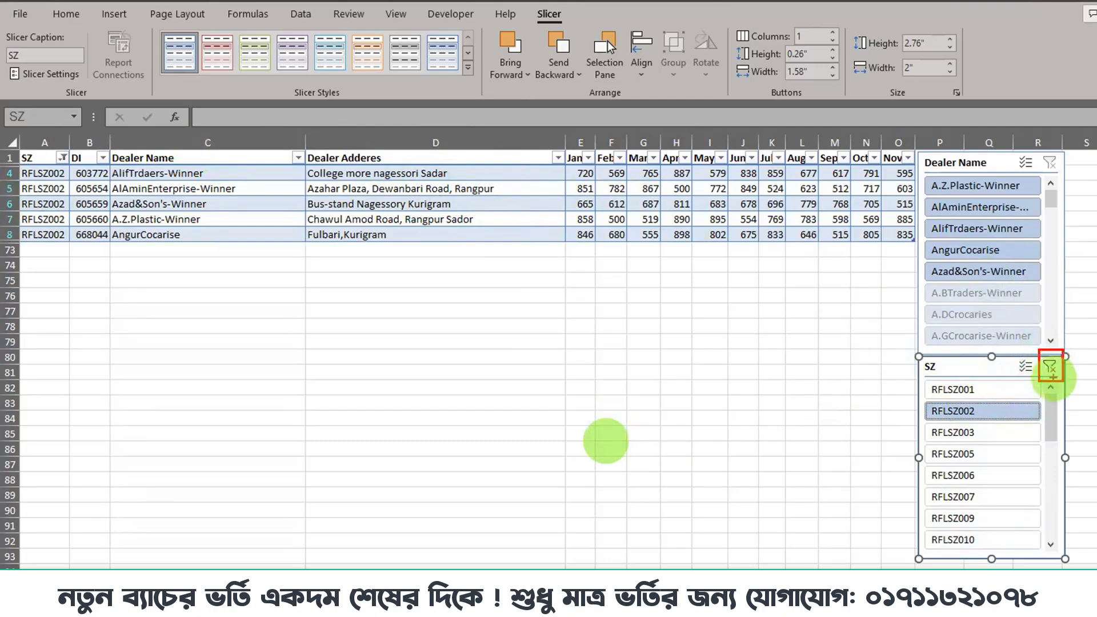
pyautogui.click(1051, 368)
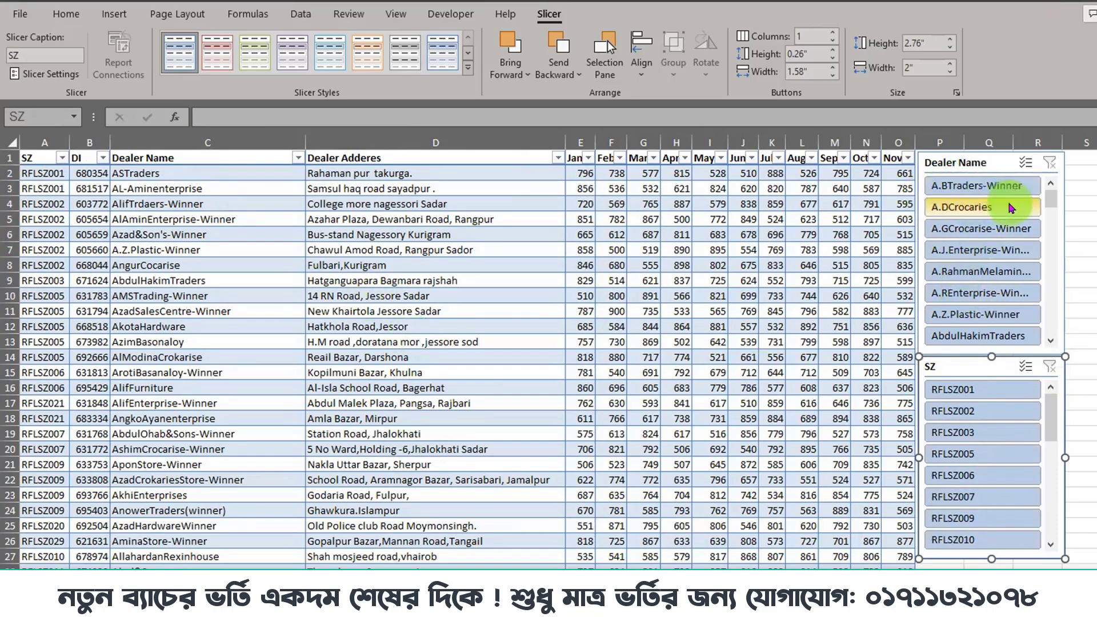
# Step: Filter the table by A.BTraders-Winner and by several dealers together in the Dealer Name slicer, and clear that filter
pyautogui.click(983, 189)
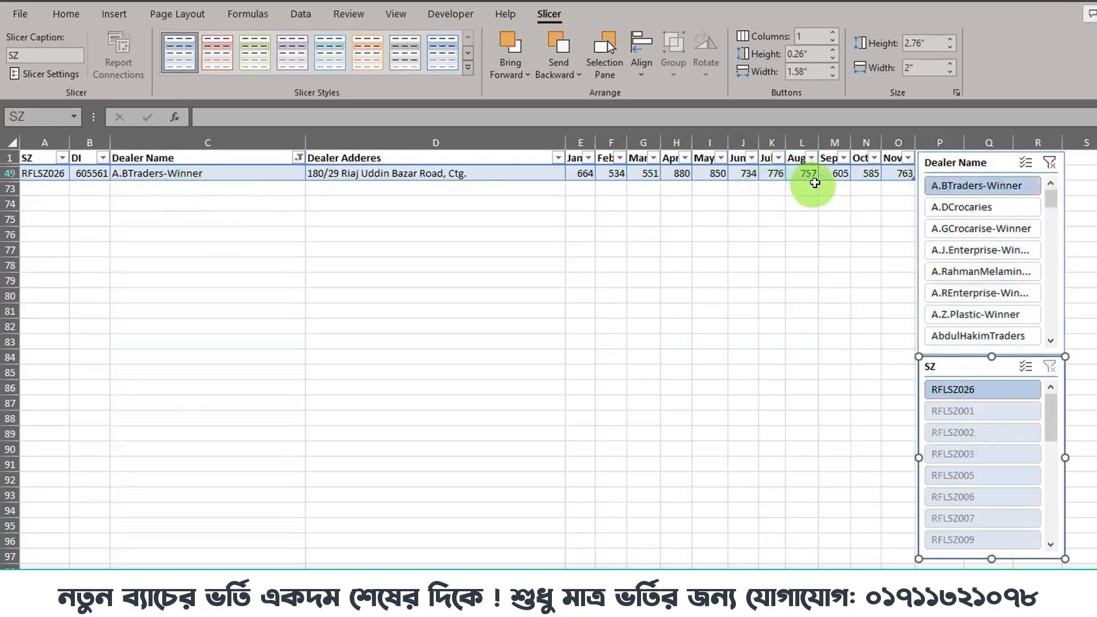
pyautogui.moveTo(1012, 208); pyautogui.dragTo(971, 277)
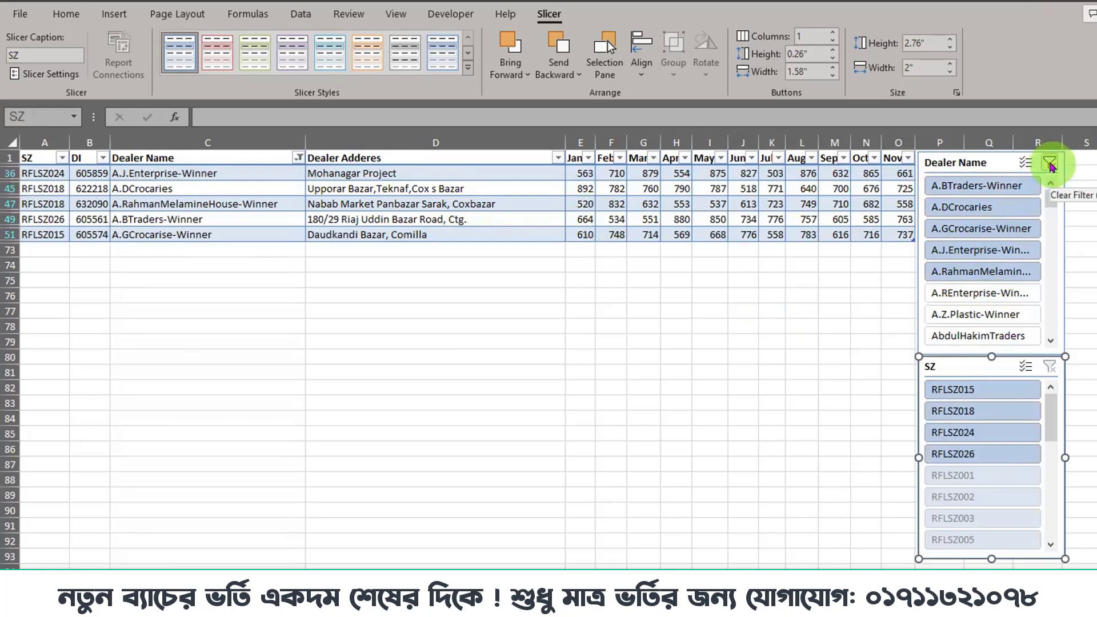
pyautogui.click(1050, 164)
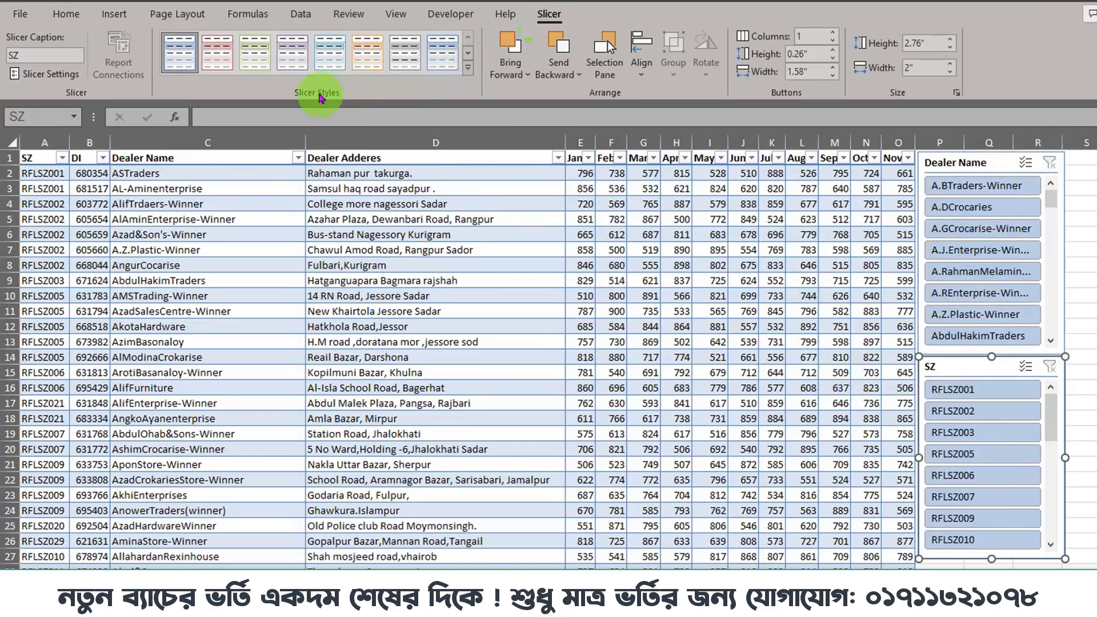
pyautogui.moveTo(288, 80); pyautogui.dragTo(340, 99)
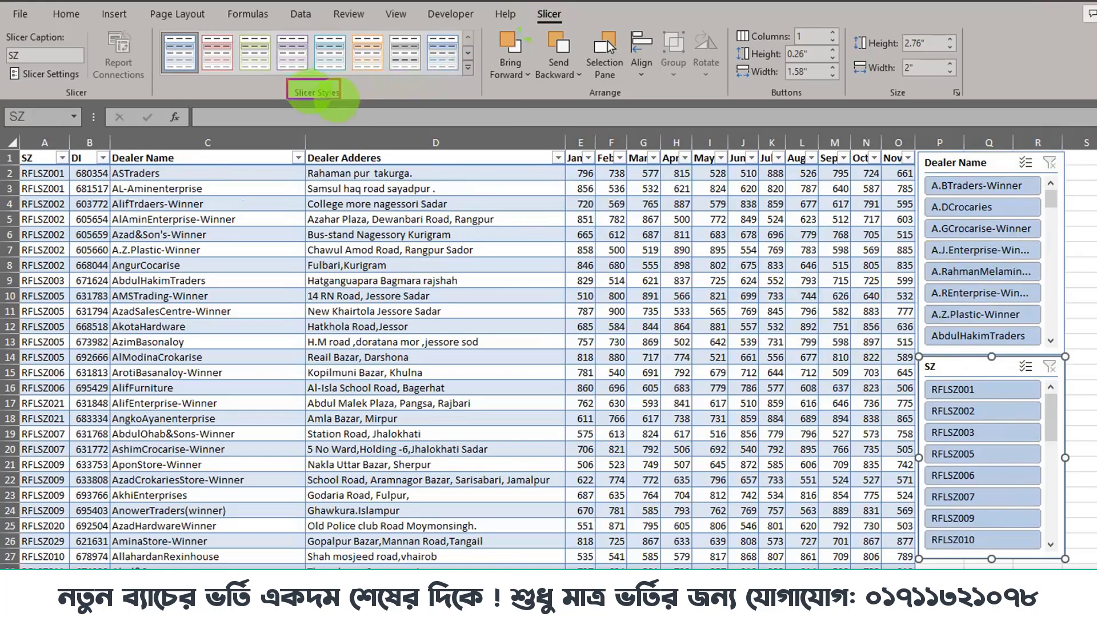
# Step: Apply the dark purple slicer style to the Dealer Name slicer
pyautogui.click(468, 68)
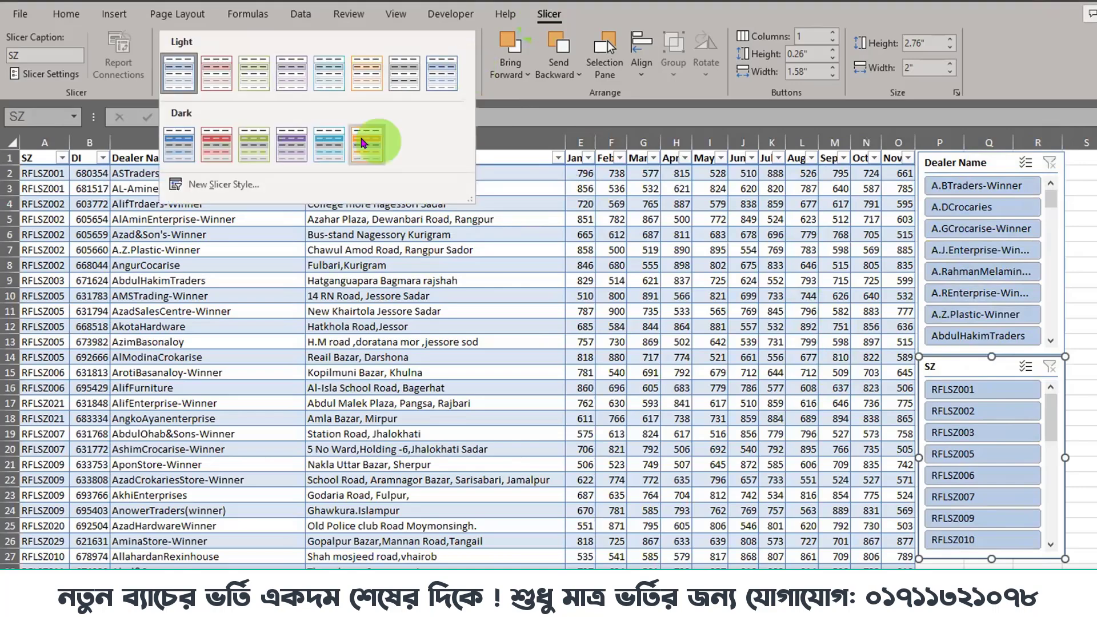
pyautogui.click(974, 162)
pyautogui.click(974, 163)
pyautogui.click(468, 68)
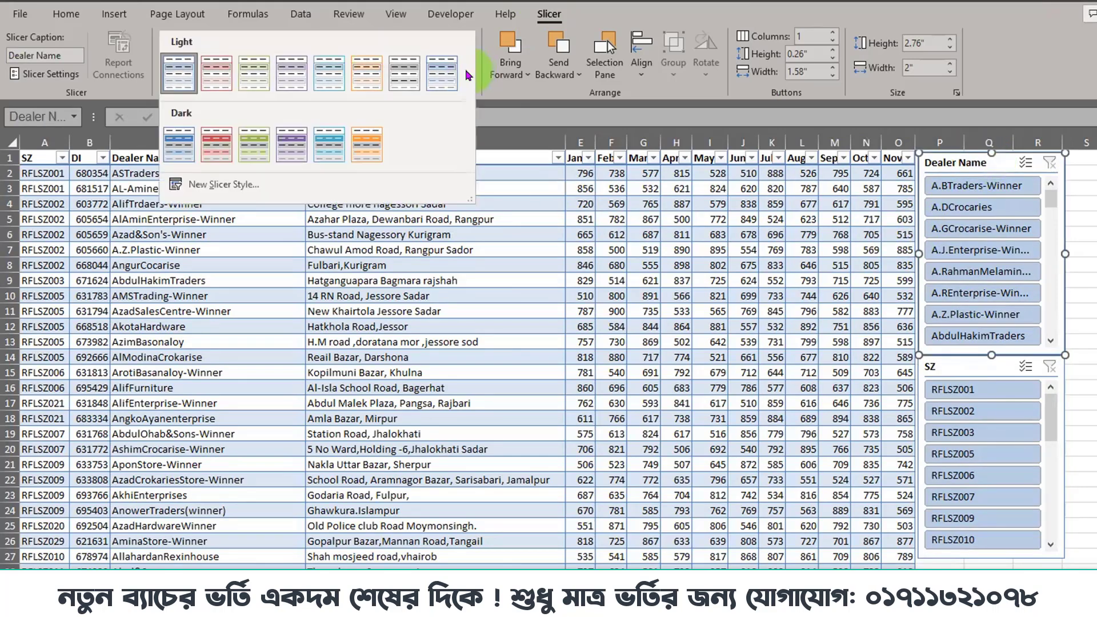
pyautogui.click(289, 140)
pyautogui.click(1096, 327)
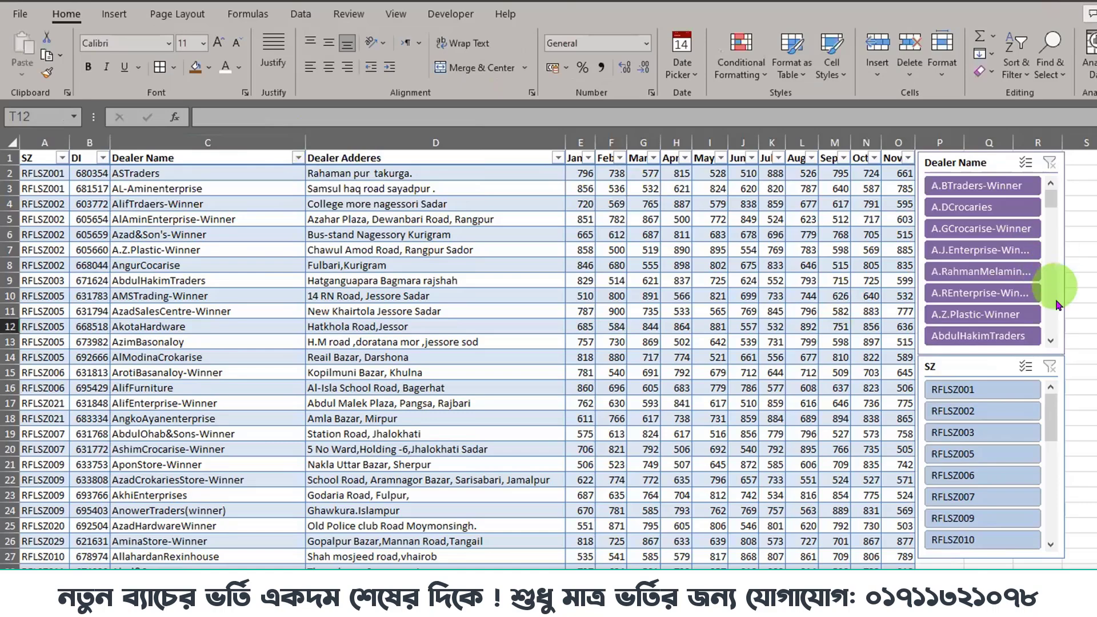
pyautogui.click(979, 164)
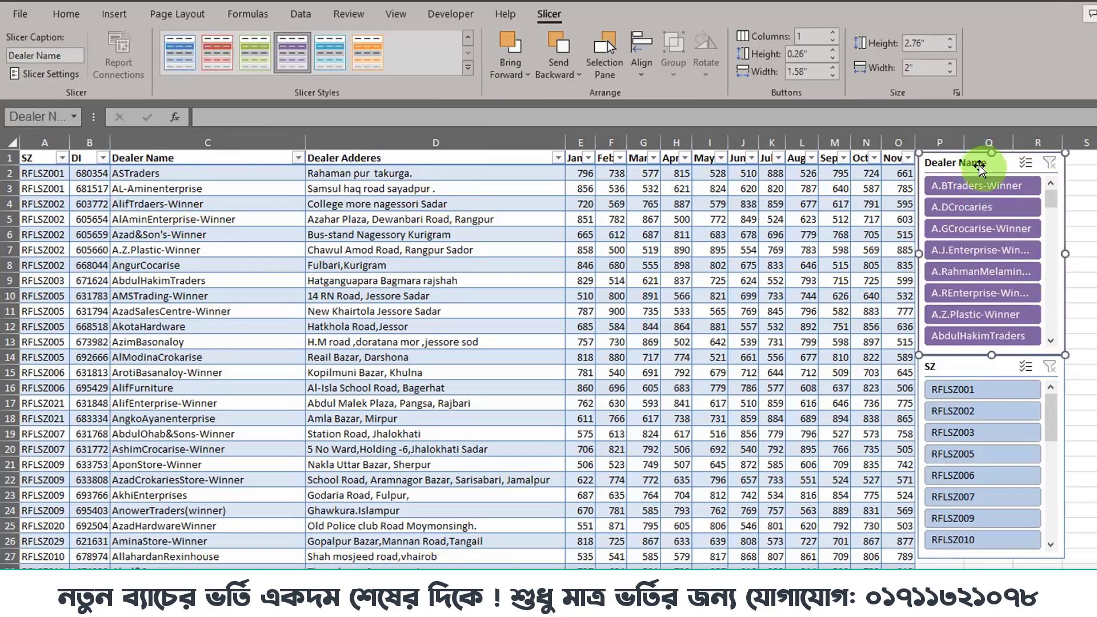
# Step: Shift the SZ slicer slightly toward the table and arrange its buttons in 4 columns
pyautogui.moveTo(952, 366); pyautogui.dragTo(899, 370)
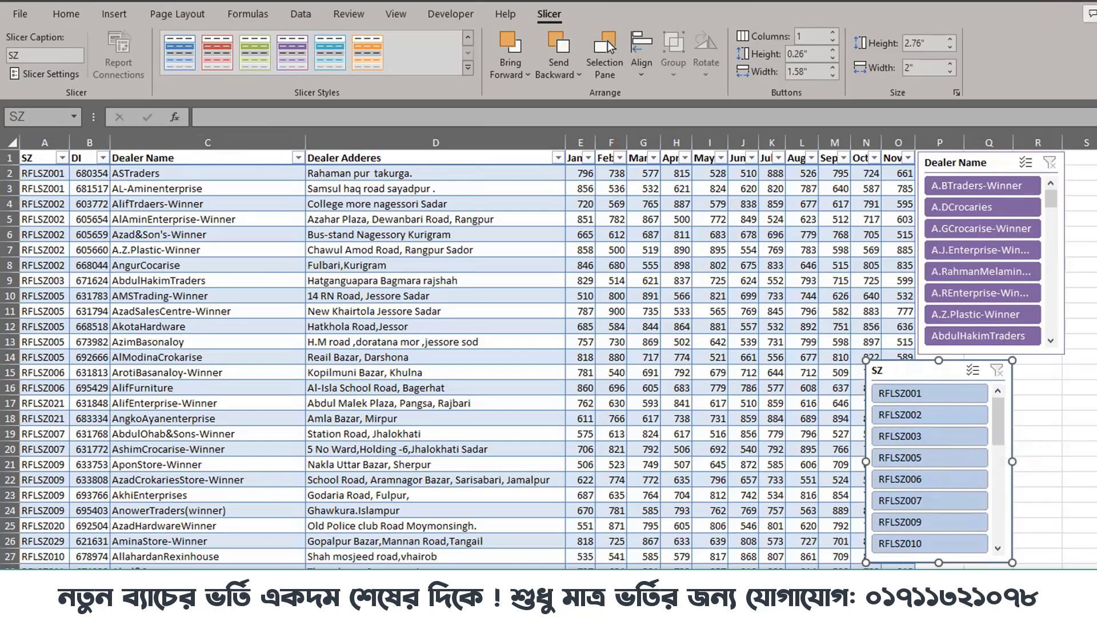
pyautogui.moveTo(931, 371)
pyautogui.mouseDown()
pyautogui.moveTo(914, 368)
pyautogui.moveTo(946, 369)
pyautogui.mouseUp()
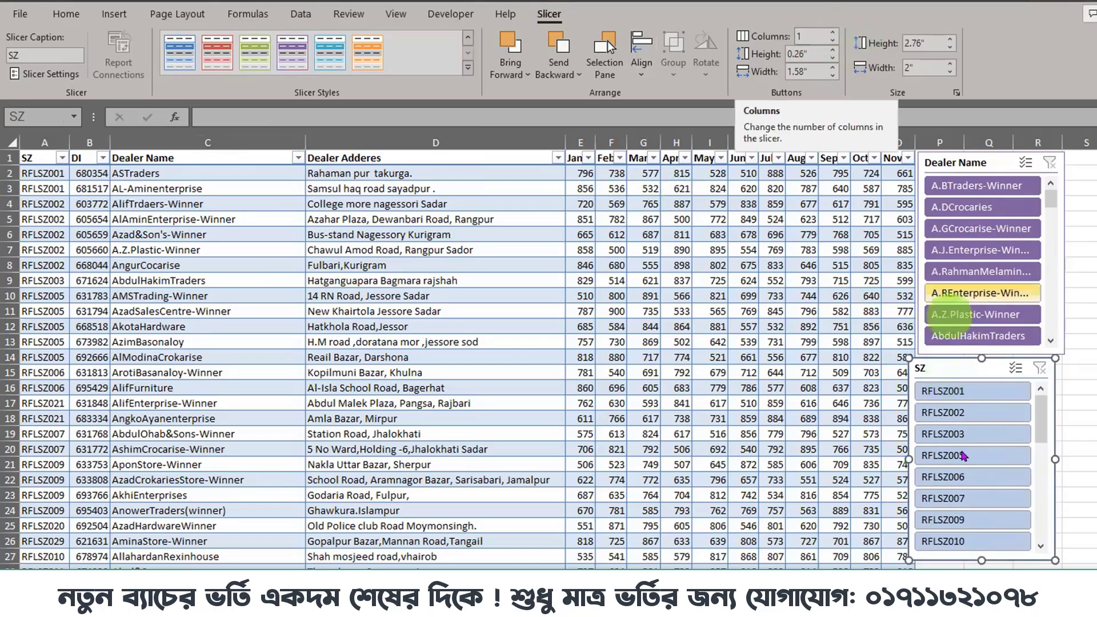
pyautogui.click(832, 36)
pyautogui.click(831, 35)
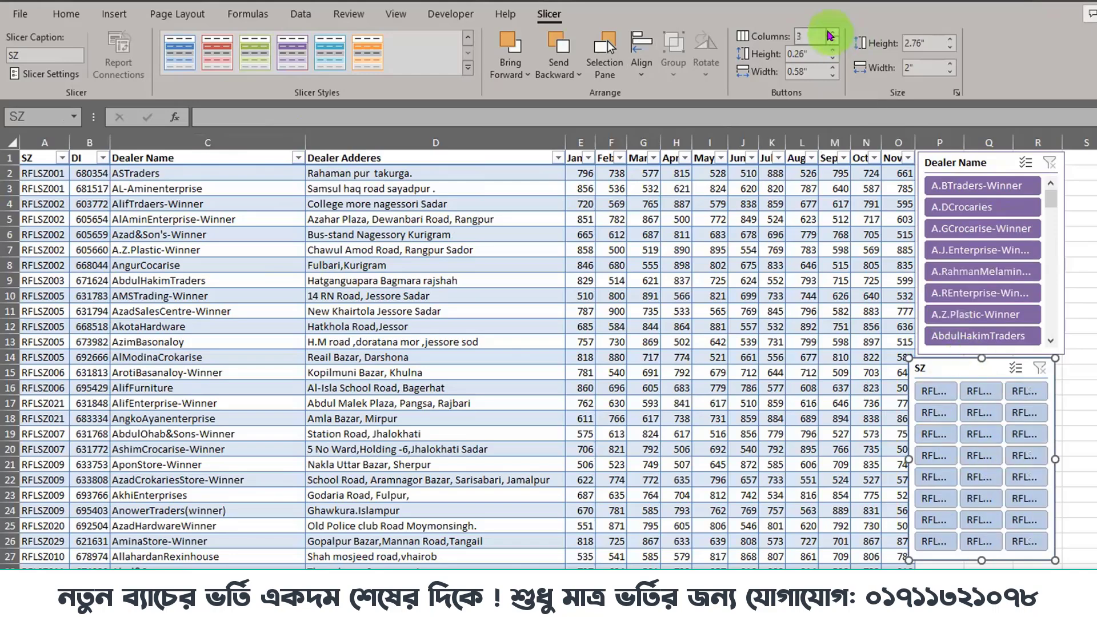
pyautogui.click(831, 35)
# Step: Resize the SZ slicer to about 4.54" wide and 2.25" high, and place it directly below the Dealer Name slicer
pyautogui.moveTo(1054, 459); pyautogui.dragTo(1094, 457)
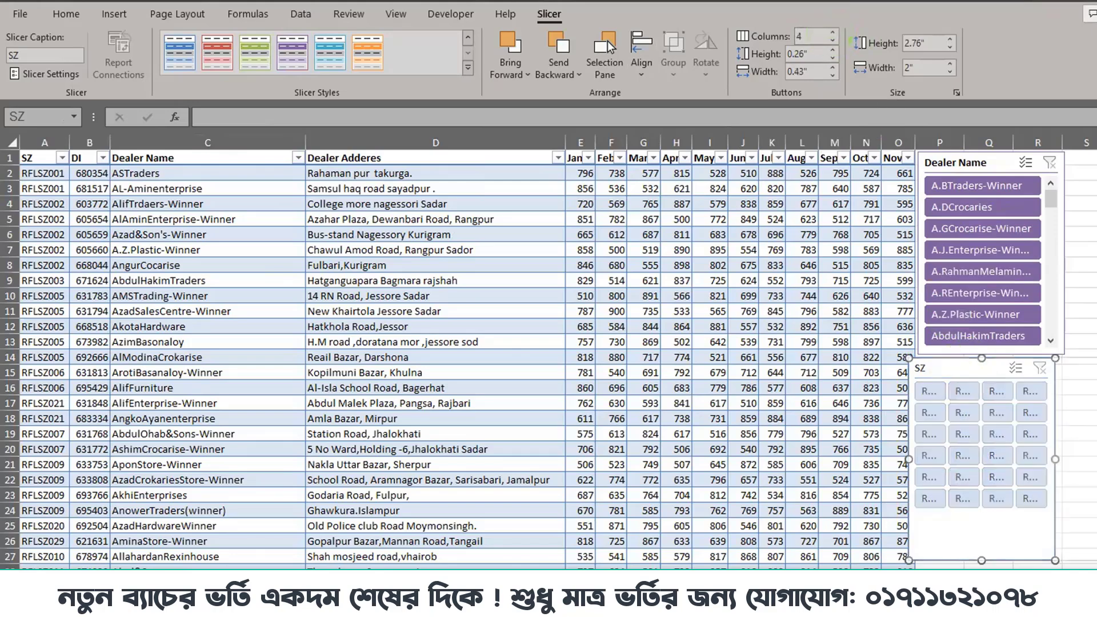
pyautogui.moveTo(993, 363); pyautogui.dragTo(820, 354)
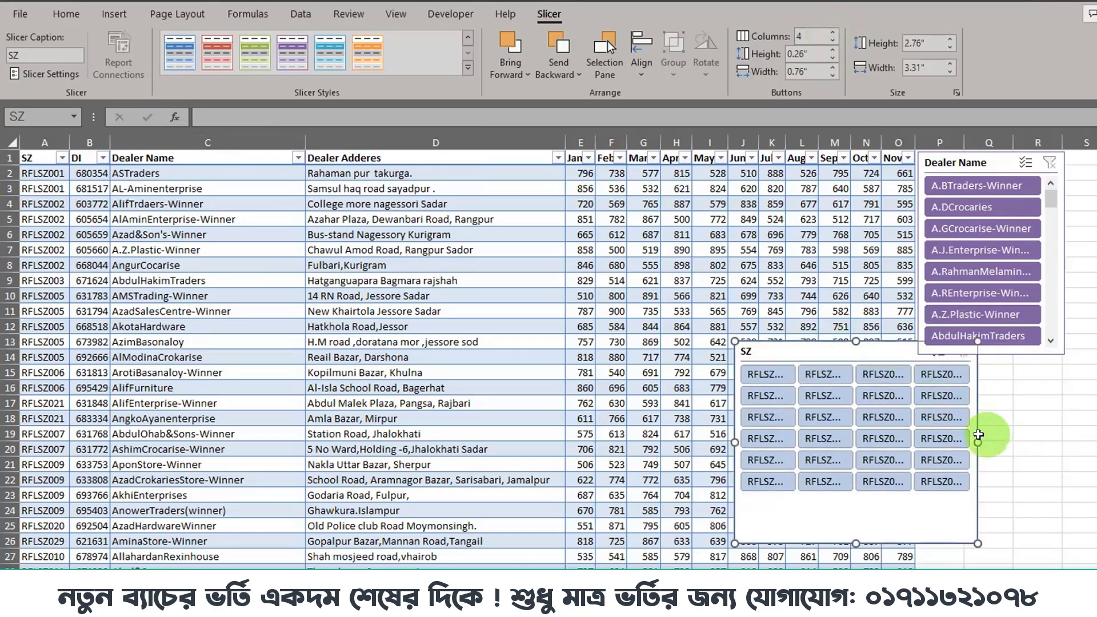
pyautogui.moveTo(978, 442); pyautogui.dragTo(1069, 444)
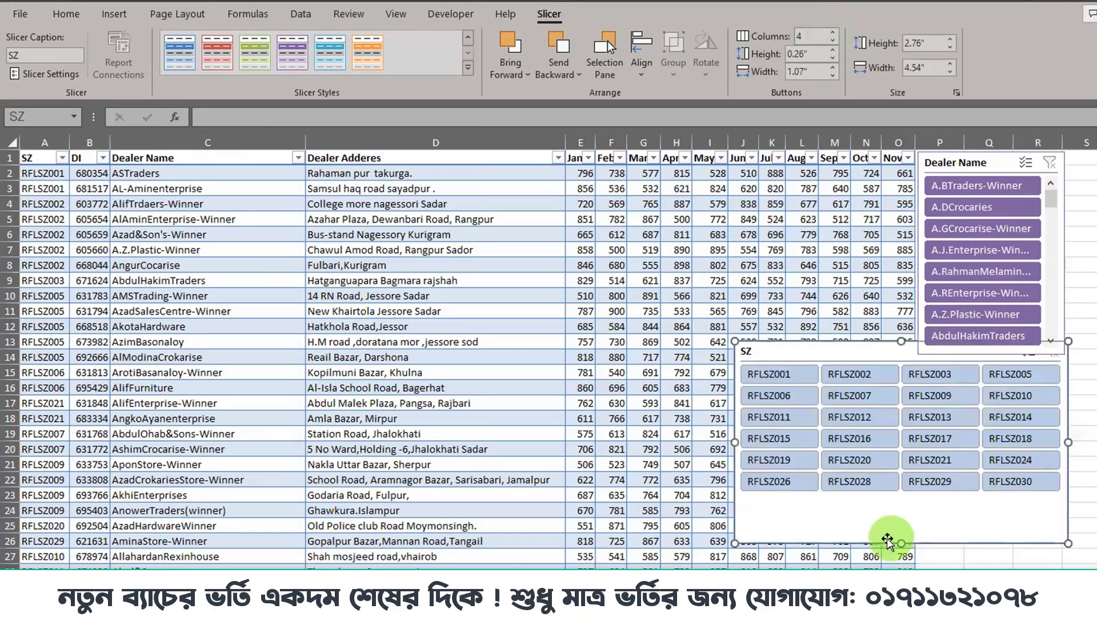
pyautogui.moveTo(894, 543); pyautogui.dragTo(894, 505)
pyautogui.moveTo(835, 347); pyautogui.dragTo(894, 364)
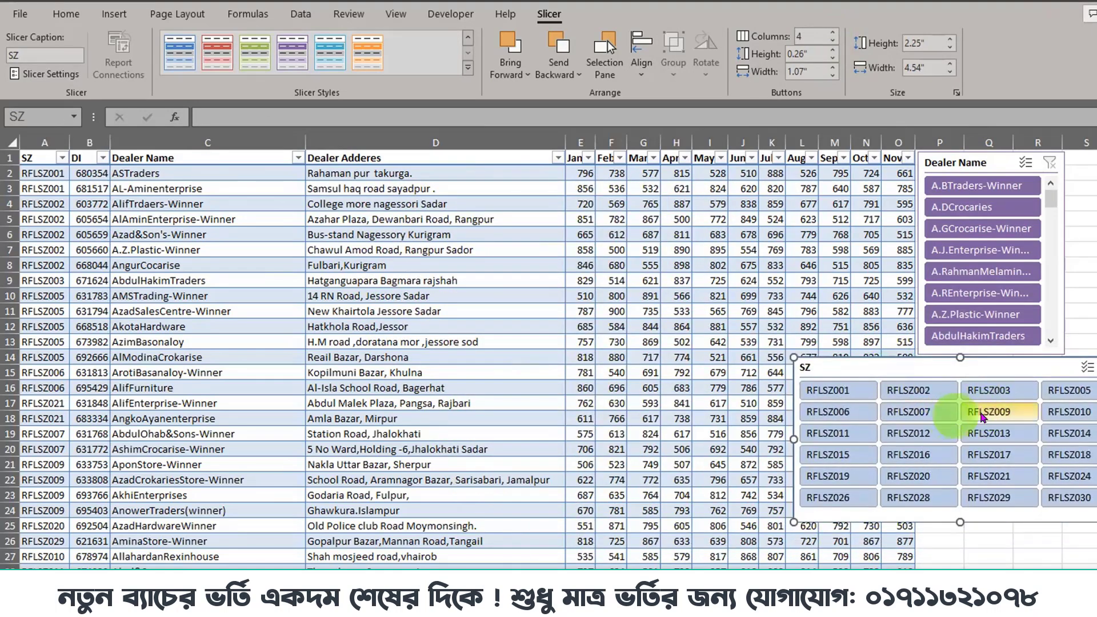
# Step: Filter the table in the SZ slicer by RFLSZ020, RFLSZ016, RFLSZ012, RFLSZ007 and RFLSZ002, one after another
pyautogui.click(917, 476)
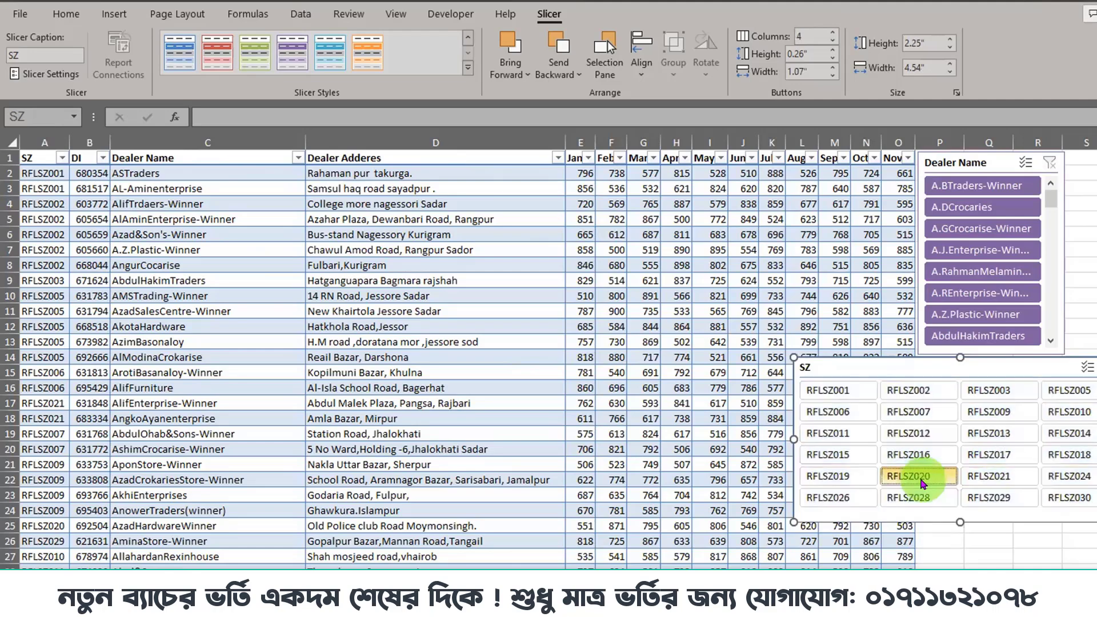
pyautogui.click(917, 459)
pyautogui.click(919, 438)
pyautogui.click(922, 416)
pyautogui.click(923, 393)
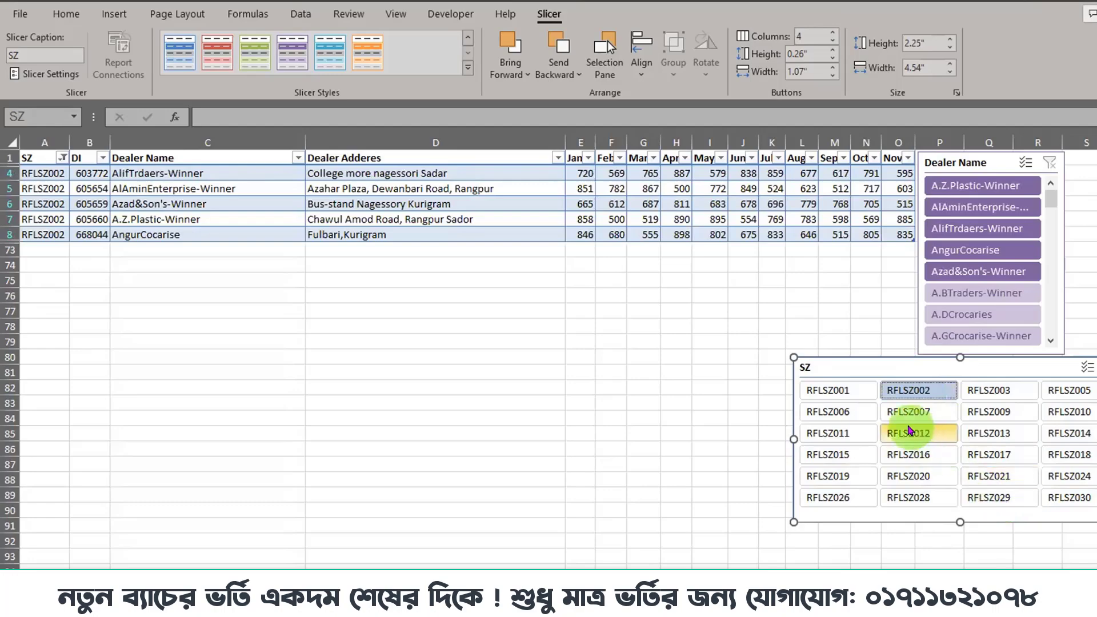
# Step: Clear the SZ filter and delete the SZ slicer
pyautogui.click(1088, 368)
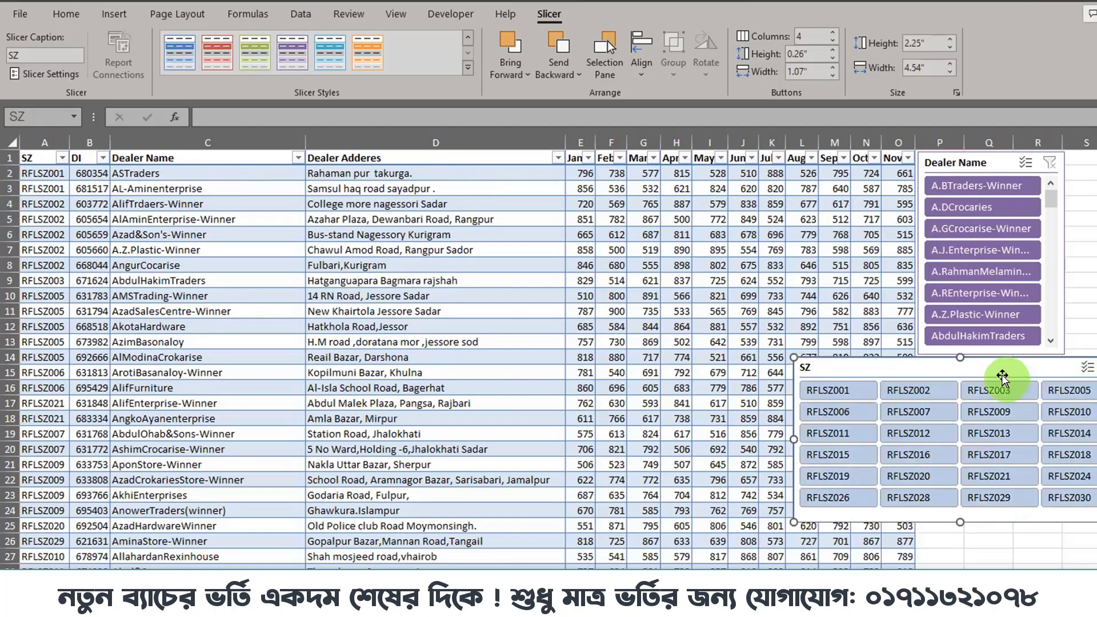
pyautogui.press('Escape')
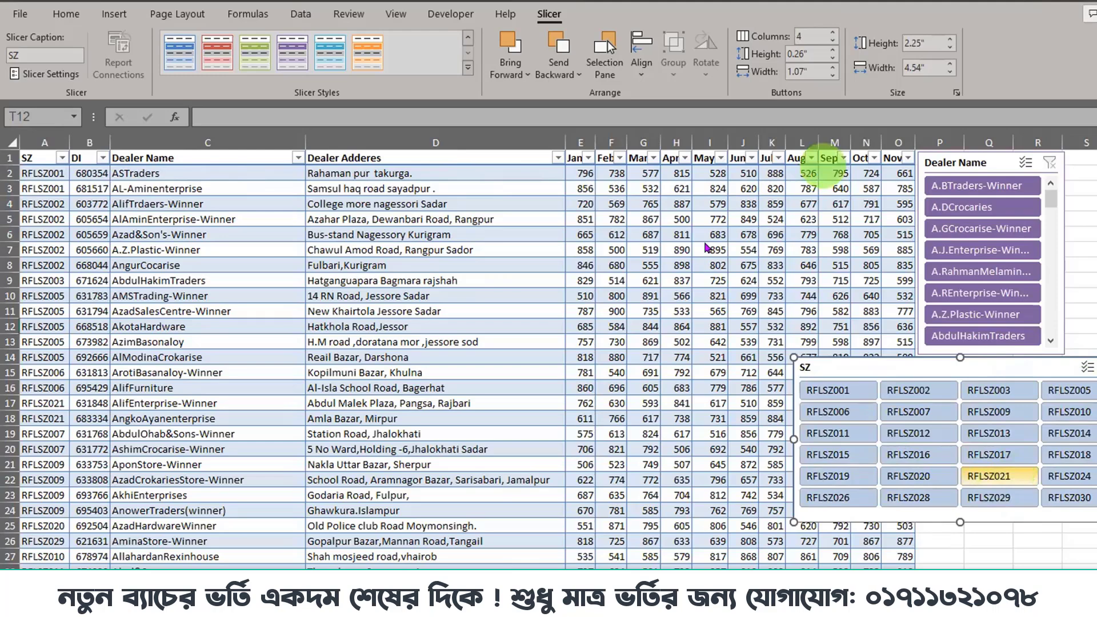
pyautogui.press('Delete')
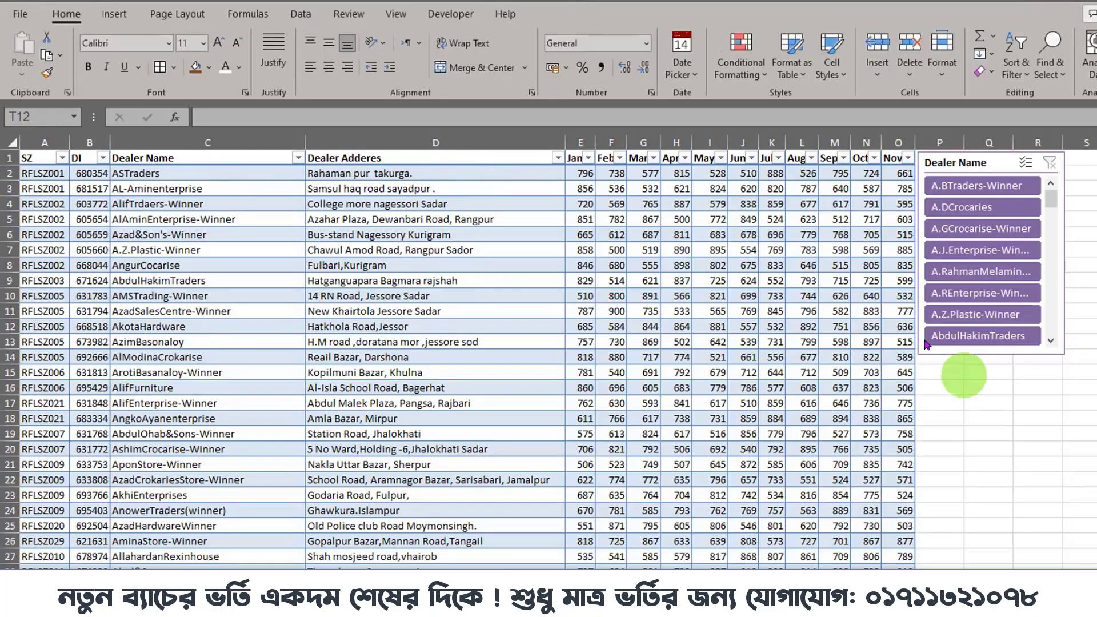
# Step: Run Refresh All from the dealer table's design tools
pyautogui.click(464, 341)
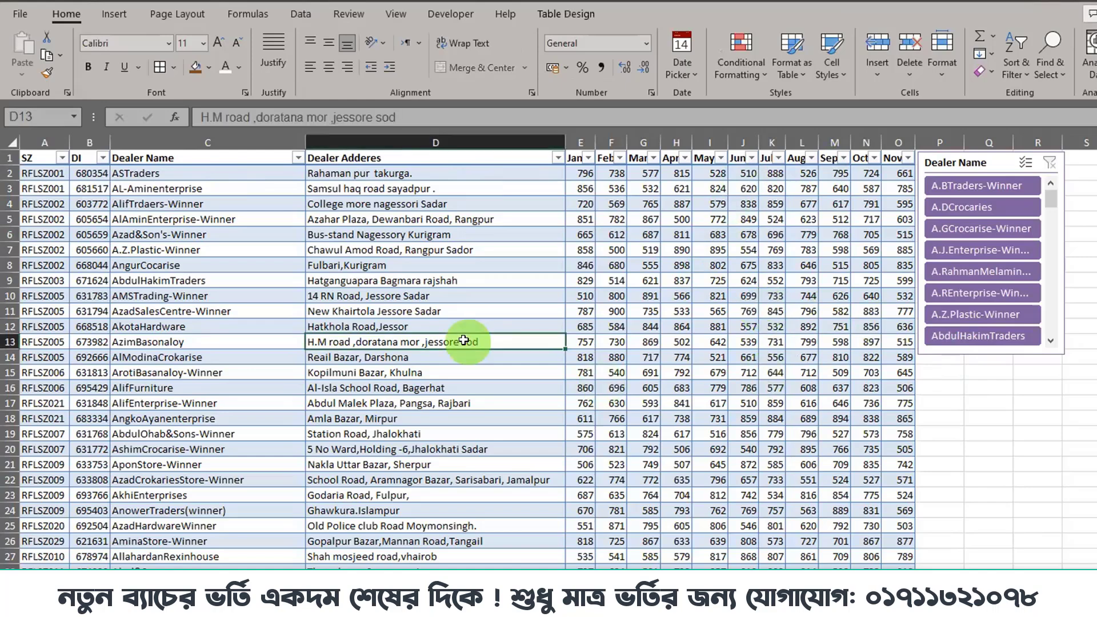
pyautogui.click(549, 14)
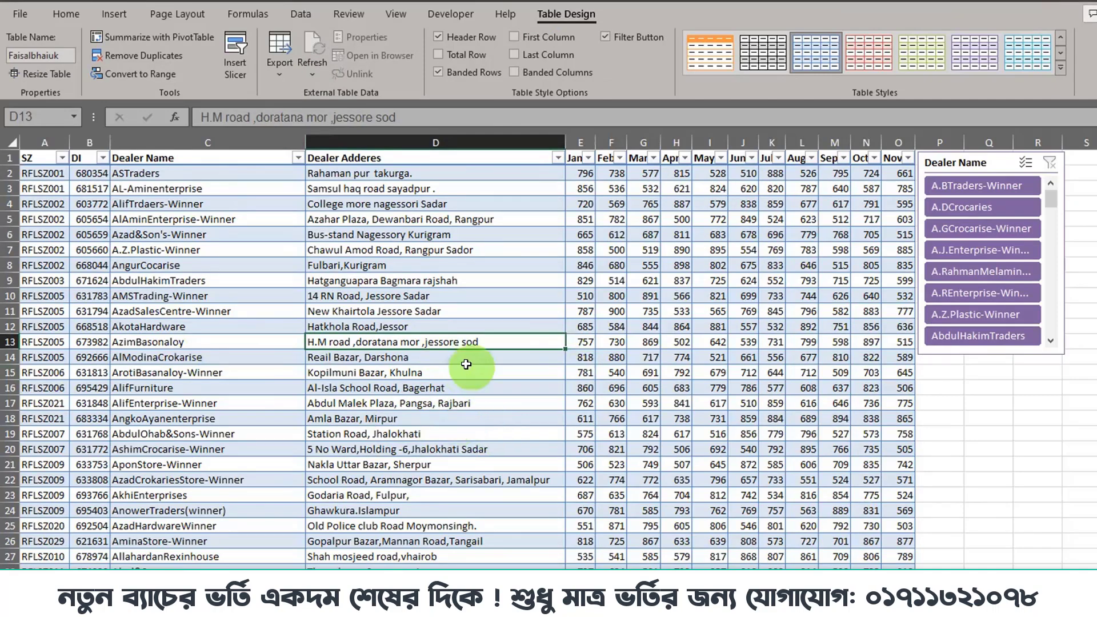
pyautogui.click(312, 75)
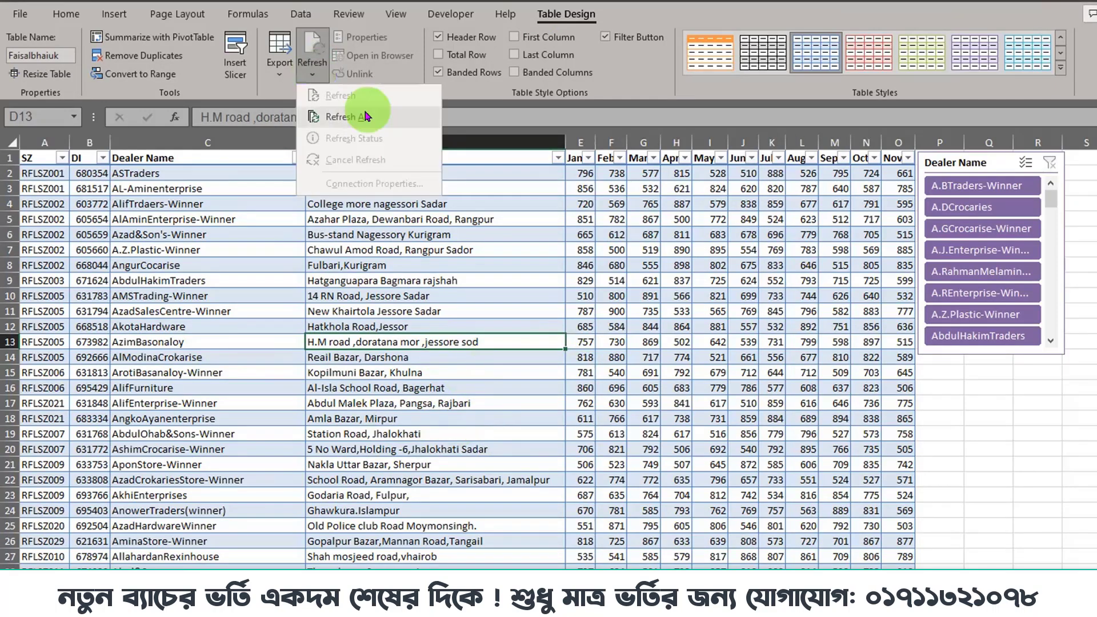
pyautogui.click(357, 116)
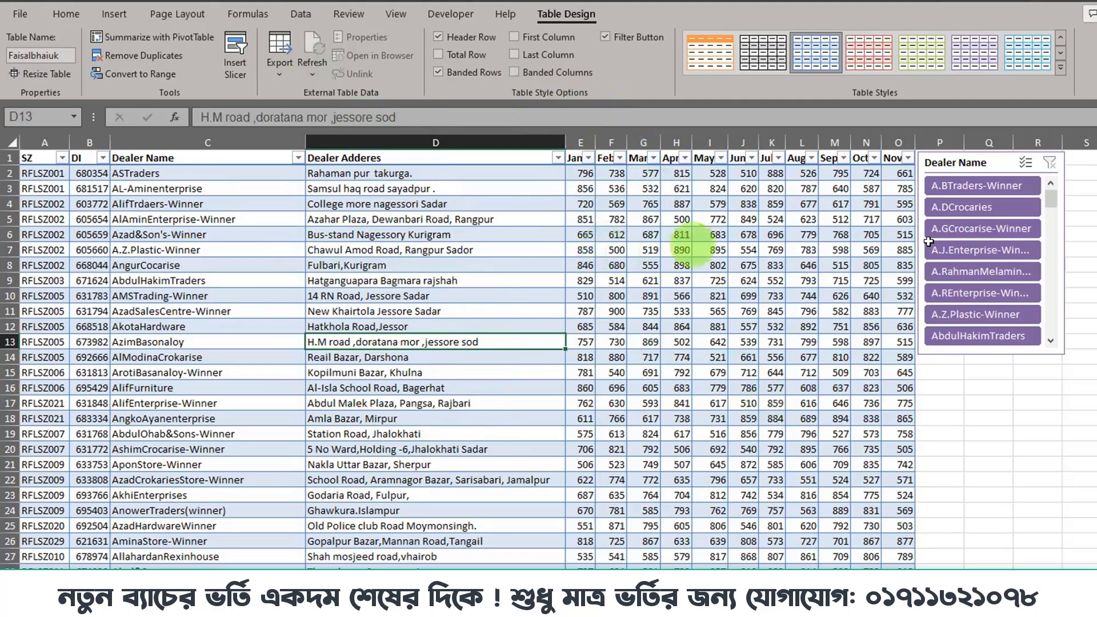
# Step: Delete the Dealer Name slicer and autofit the width of all worksheet columns
pyautogui.click(998, 168)
pyautogui.press('Delete')
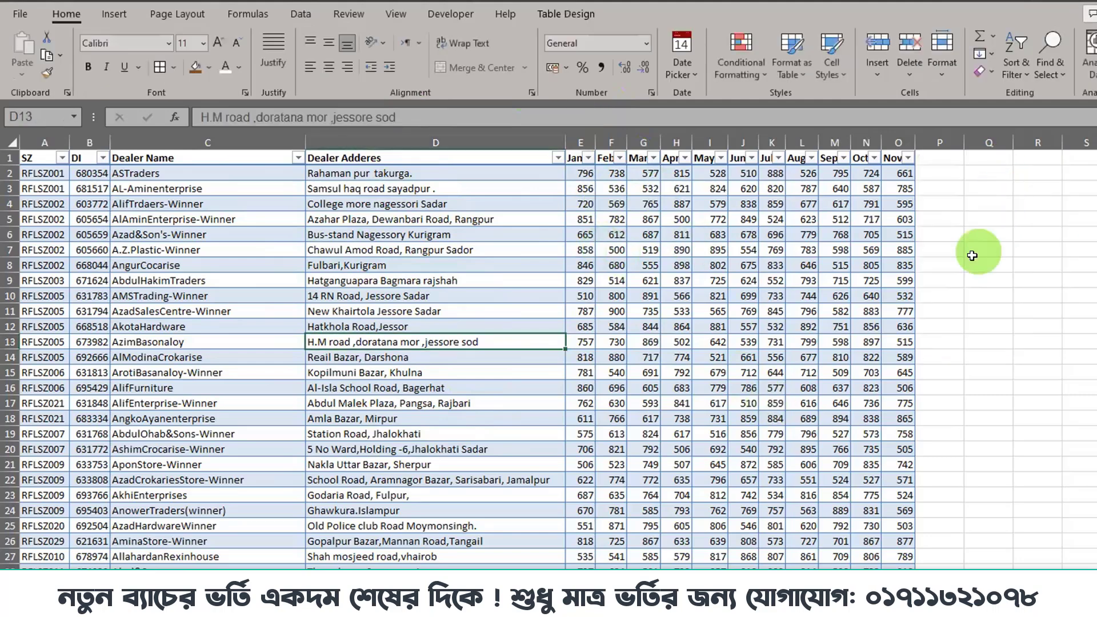
pyautogui.click(13, 141)
pyautogui.doubleClick(68, 142)
pyautogui.click(489, 296)
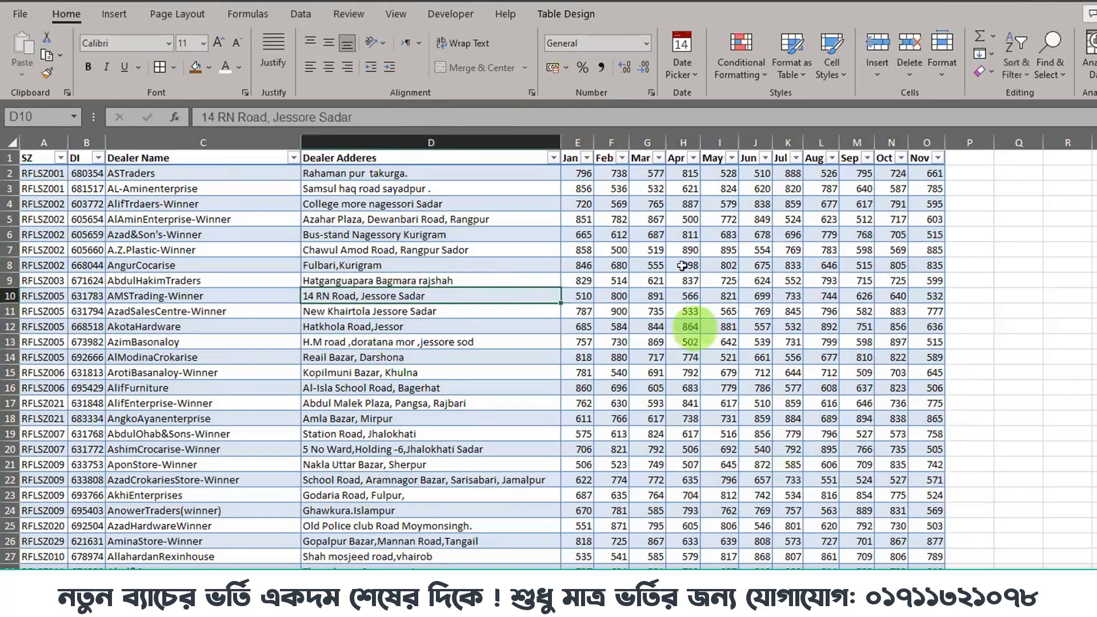
pyautogui.click(923, 189)
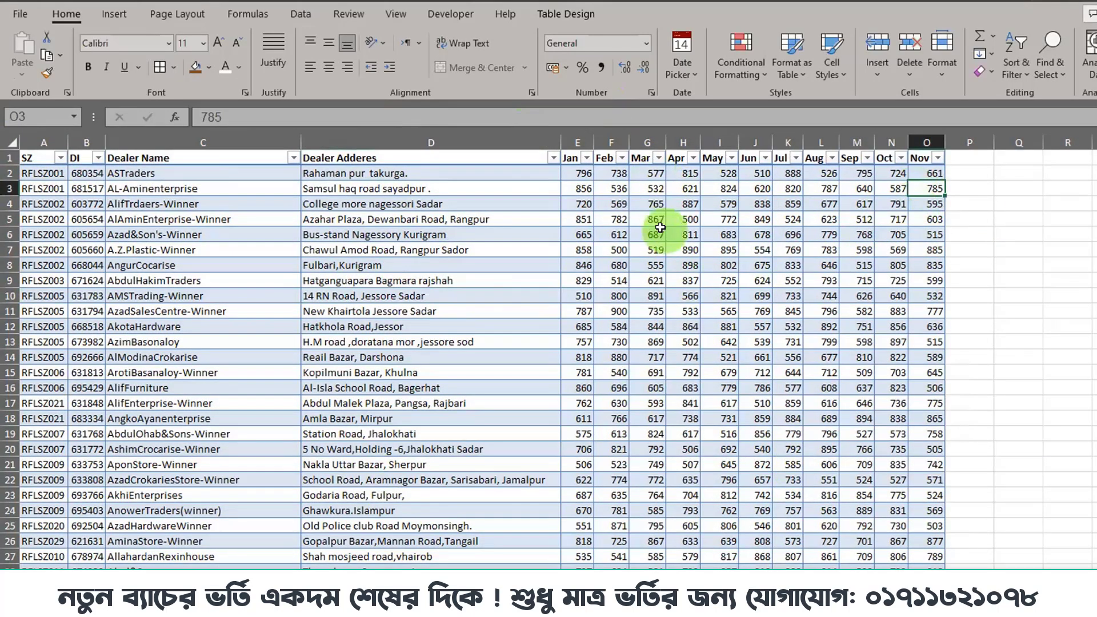
pyautogui.moveTo(540, 133)
pyautogui.mouseDown()
pyautogui.moveTo(950, 343)
pyautogui.moveTo(946, 480)
pyautogui.mouseUp()
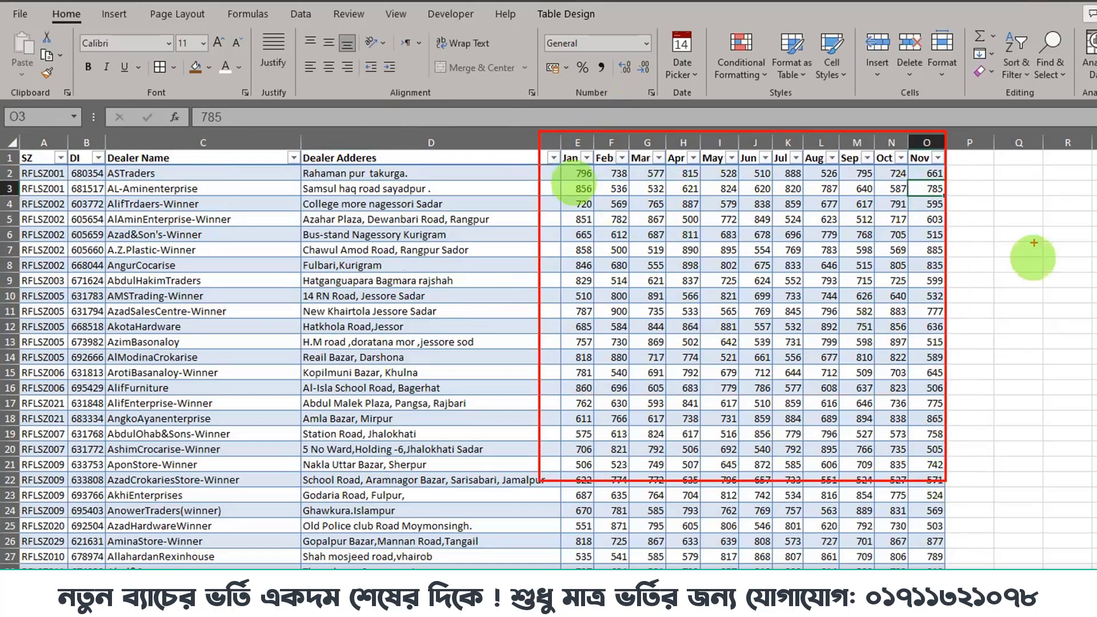
pyautogui.moveTo(1000, 226)
pyautogui.mouseDown()
pyautogui.moveTo(971, 165)
pyautogui.moveTo(1028, 416)
pyautogui.moveTo(1001, 561)
pyautogui.mouseUp()
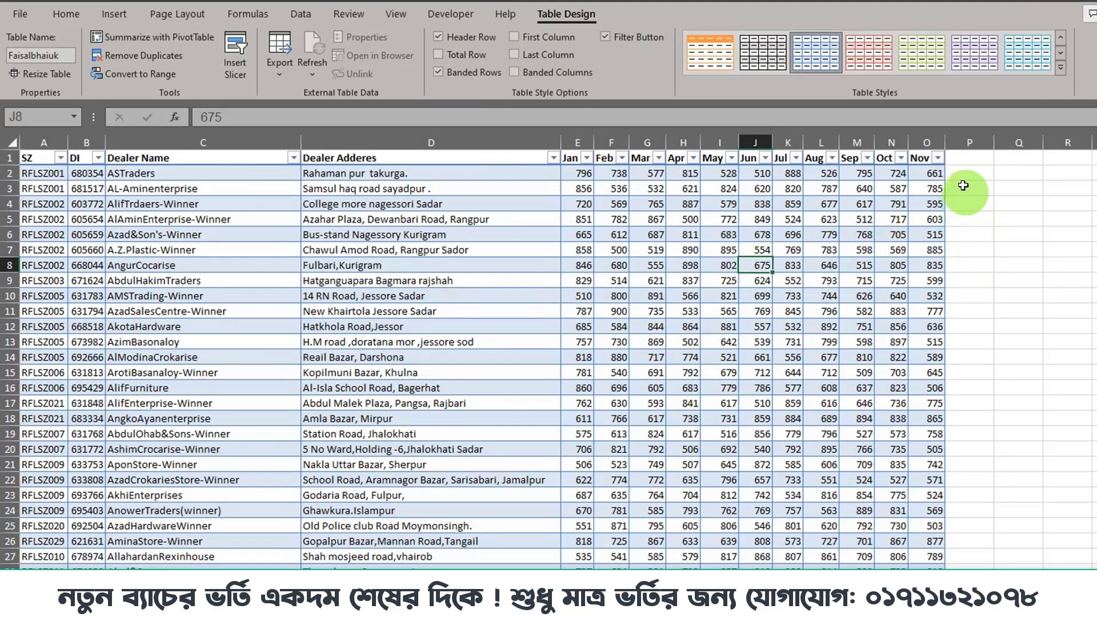
# Step: Extend the table with a new column headed Total in P1, directly after Nov
pyautogui.click(962, 160)
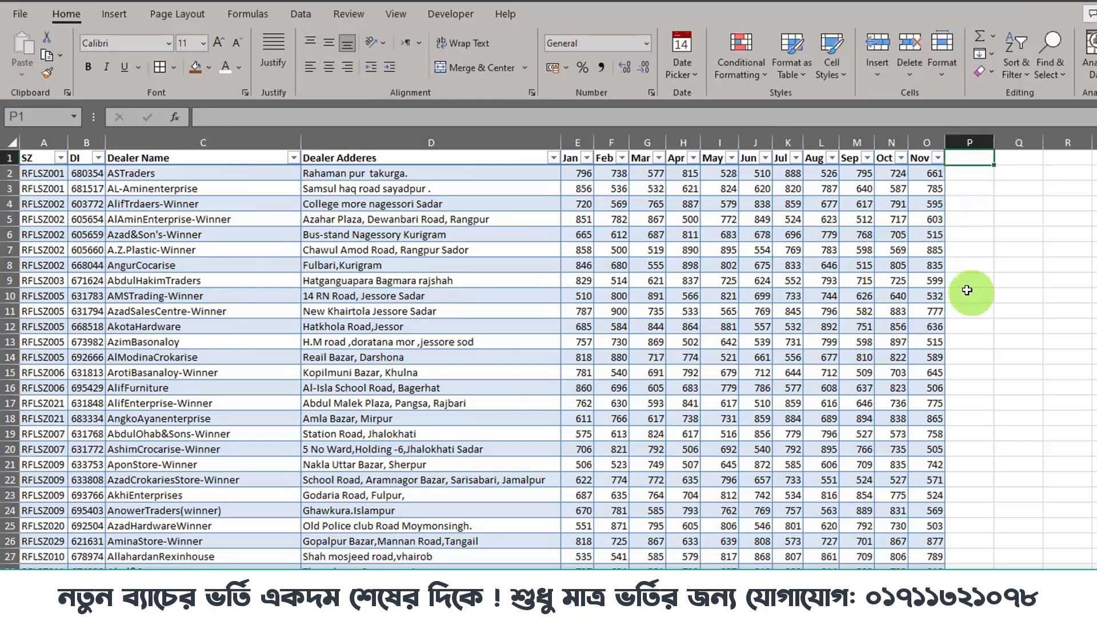
pyautogui.write('Total')
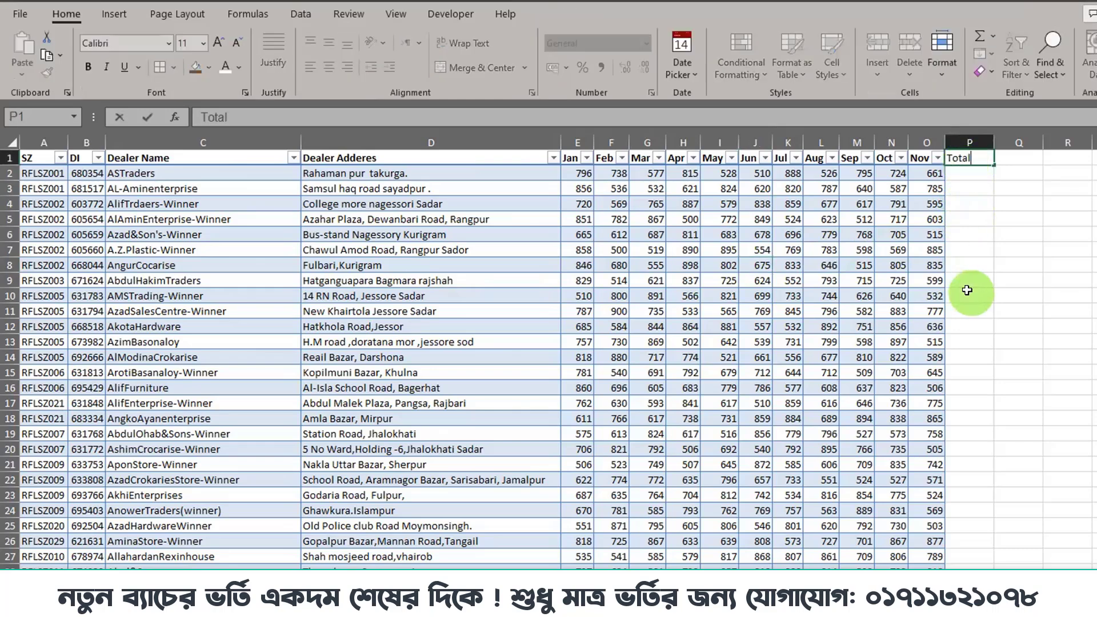
pyautogui.press('Return')
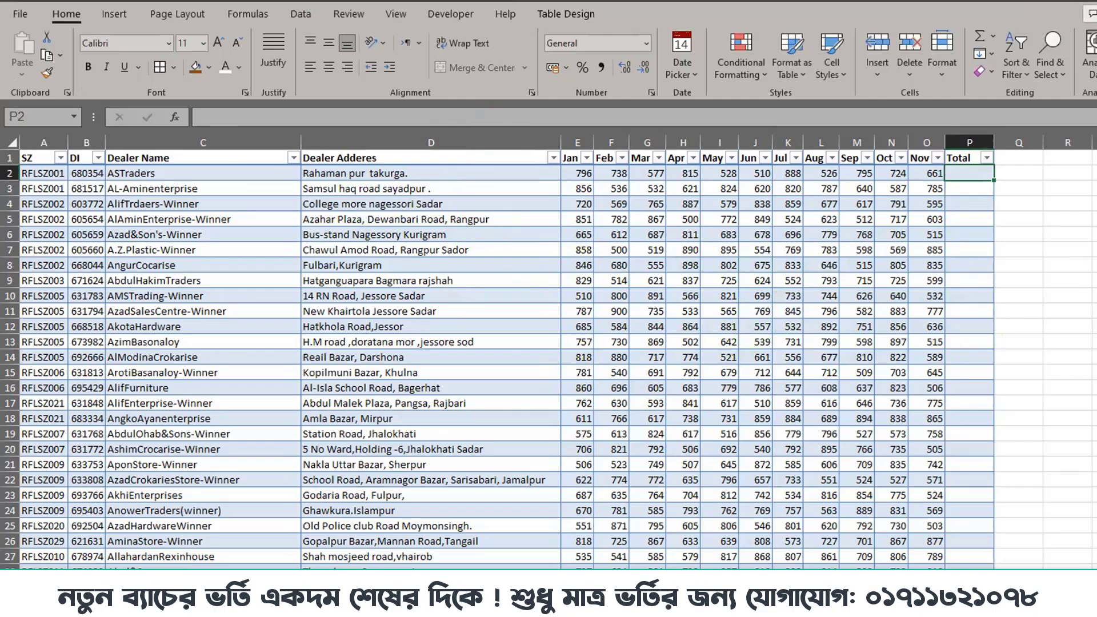
pyautogui.click(1017, 155)
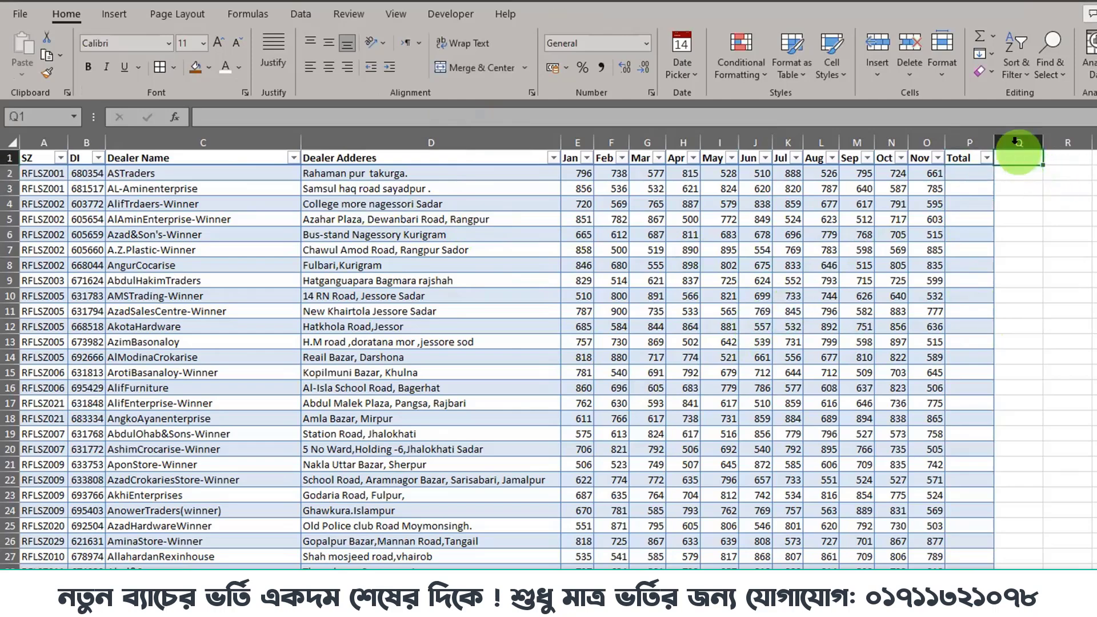
pyautogui.click(1016, 141)
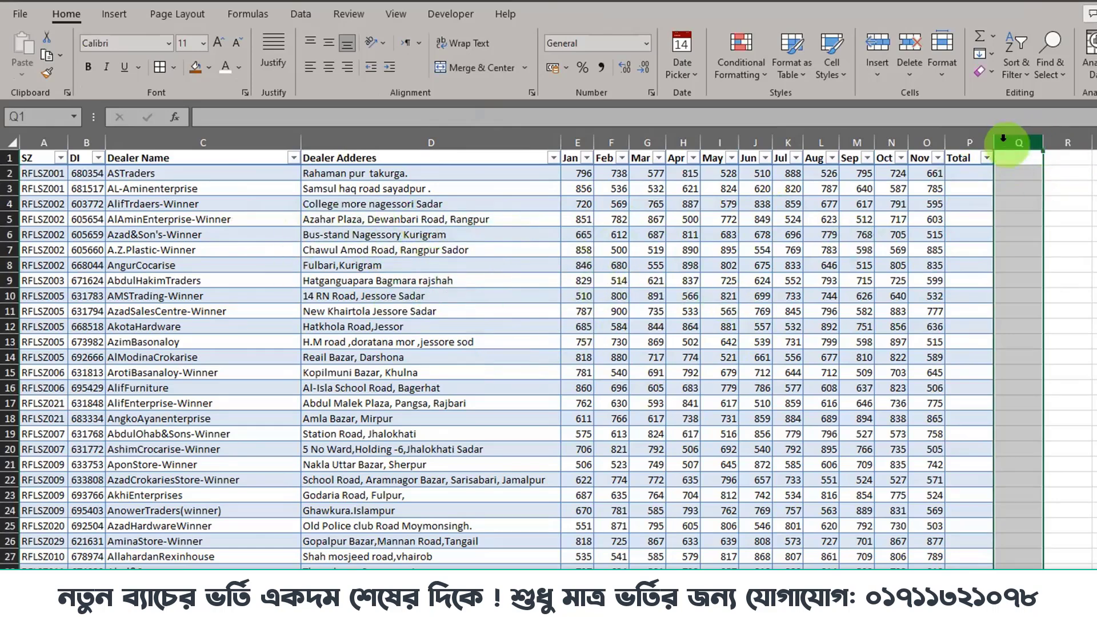
pyautogui.click(1073, 142)
# Step: Enter the test text Rflsvsmbks in A74, one blank row below the table's end, and clear it again
pyautogui.scroll(-4, 736, 455)
pyautogui.scroll(-10, 735, 454)
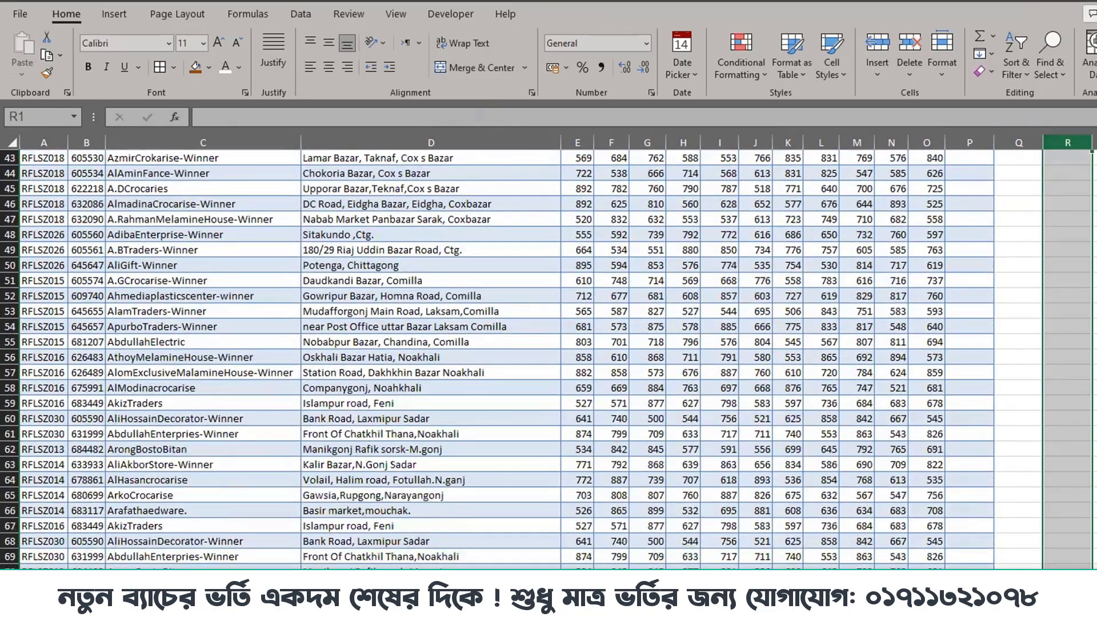
pyautogui.scroll(-20, 735, 454)
pyautogui.scroll(20, 736, 454)
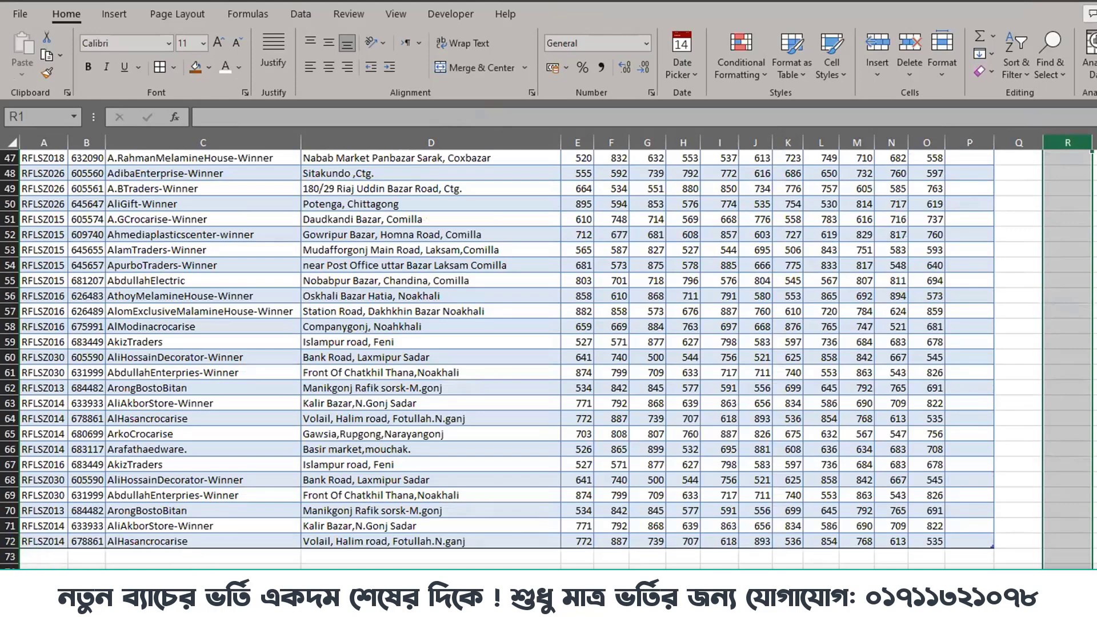
pyautogui.click(51, 556)
pyautogui.scroll(-1, 52, 549)
pyautogui.click(59, 526)
pyautogui.write('Rflsvsmbks')
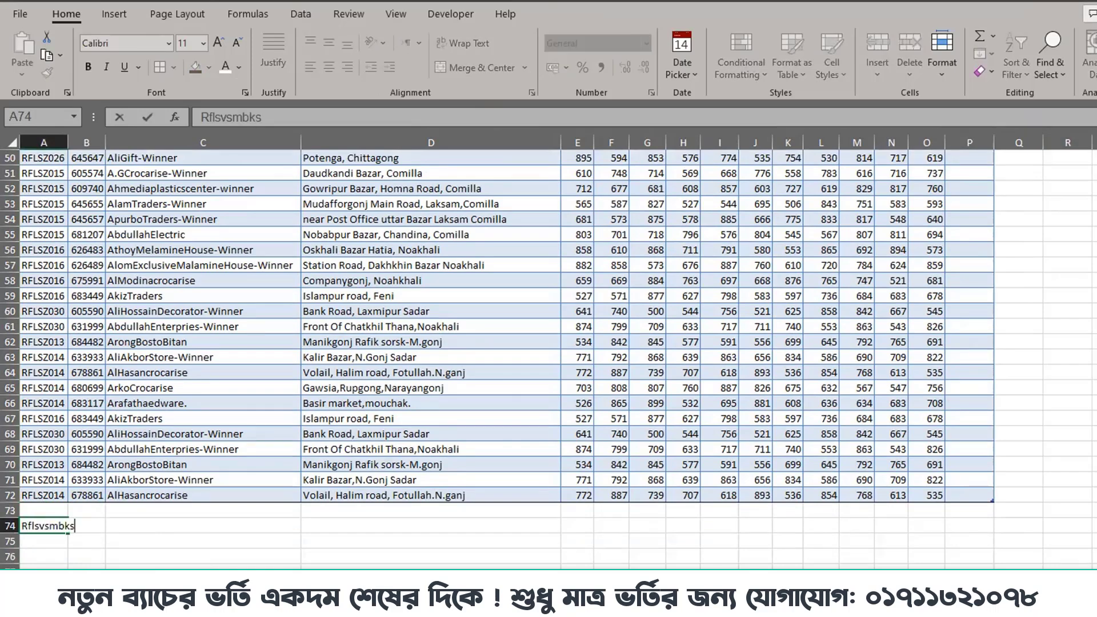
pyautogui.click(337, 554)
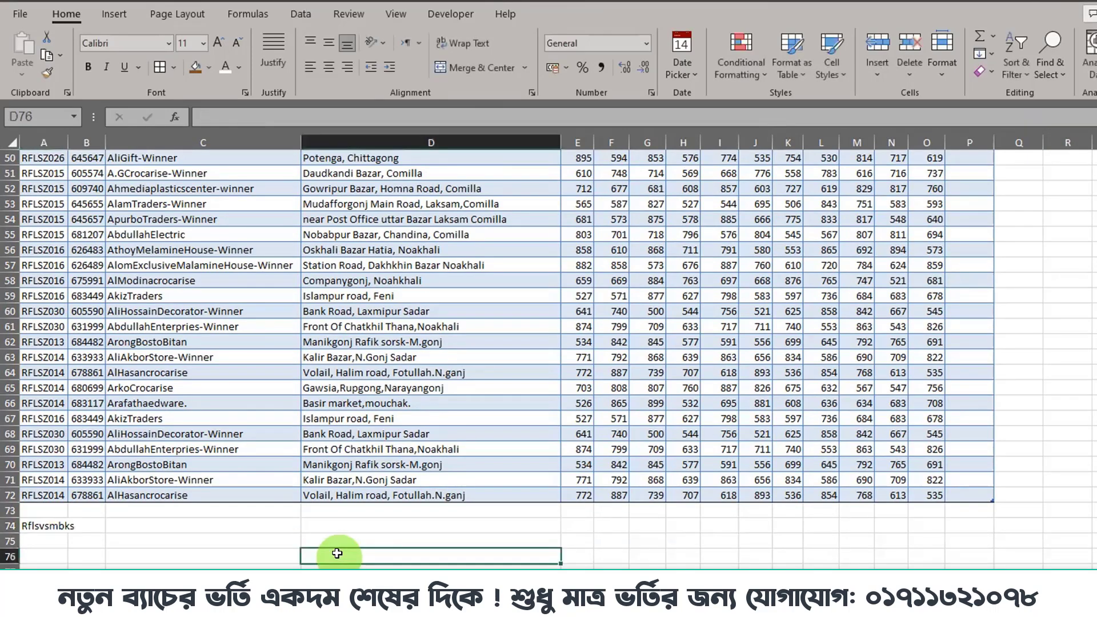
pyautogui.click(56, 529)
pyautogui.click(43, 510)
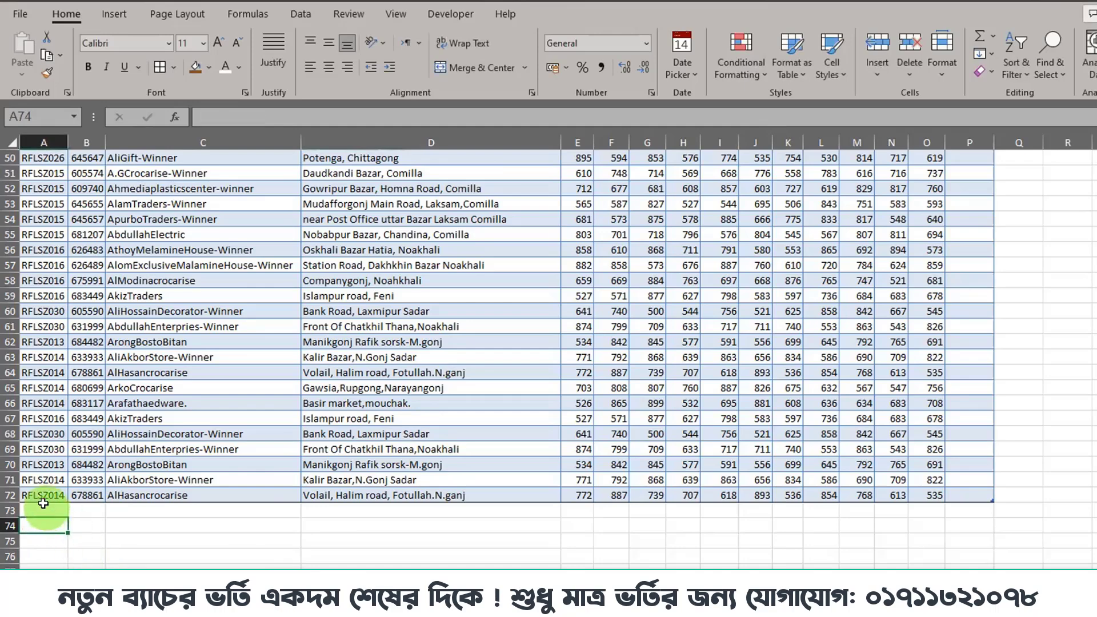
# Step: Extend the table by two rows by entering the test text Rfl in A73 and A74, directly below its last record
pyautogui.write('Rf')
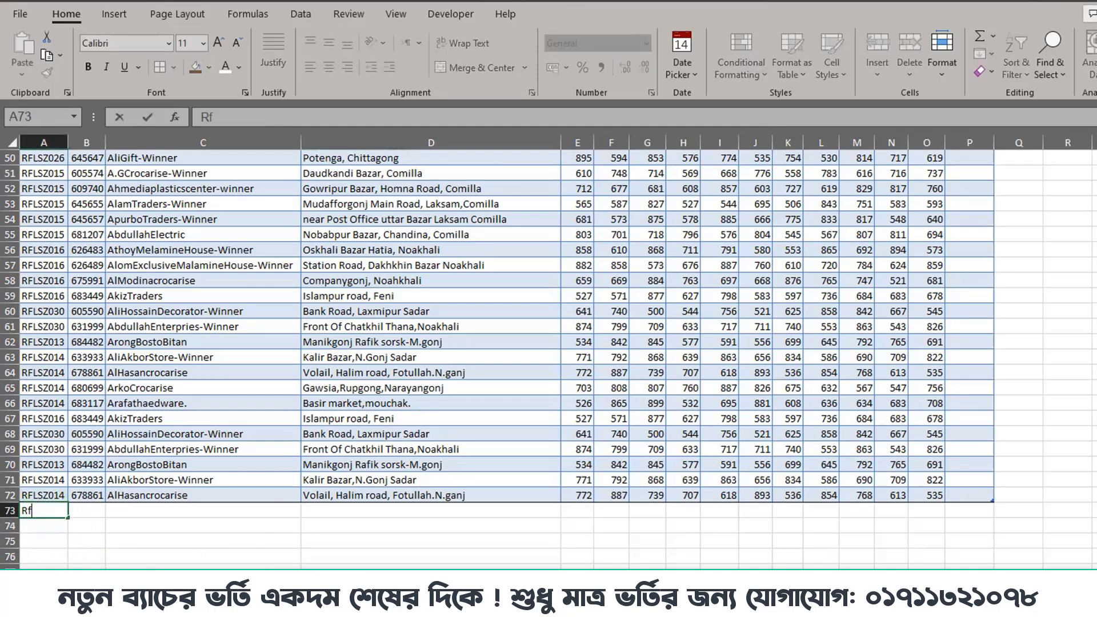
pyautogui.write('l')
pyautogui.click(268, 557)
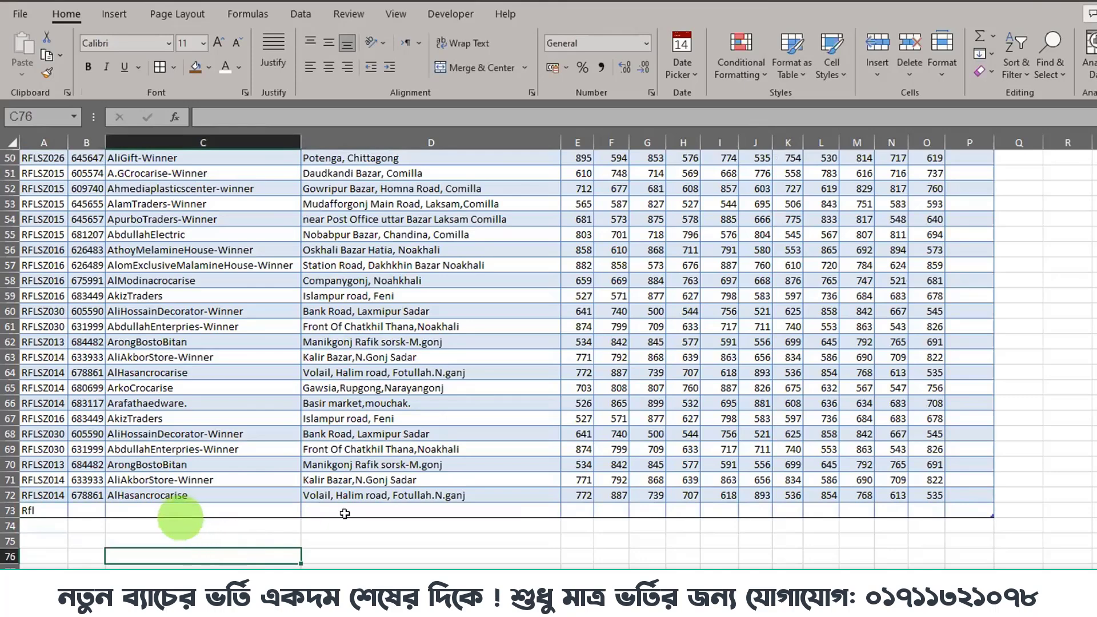
pyautogui.click(46, 526)
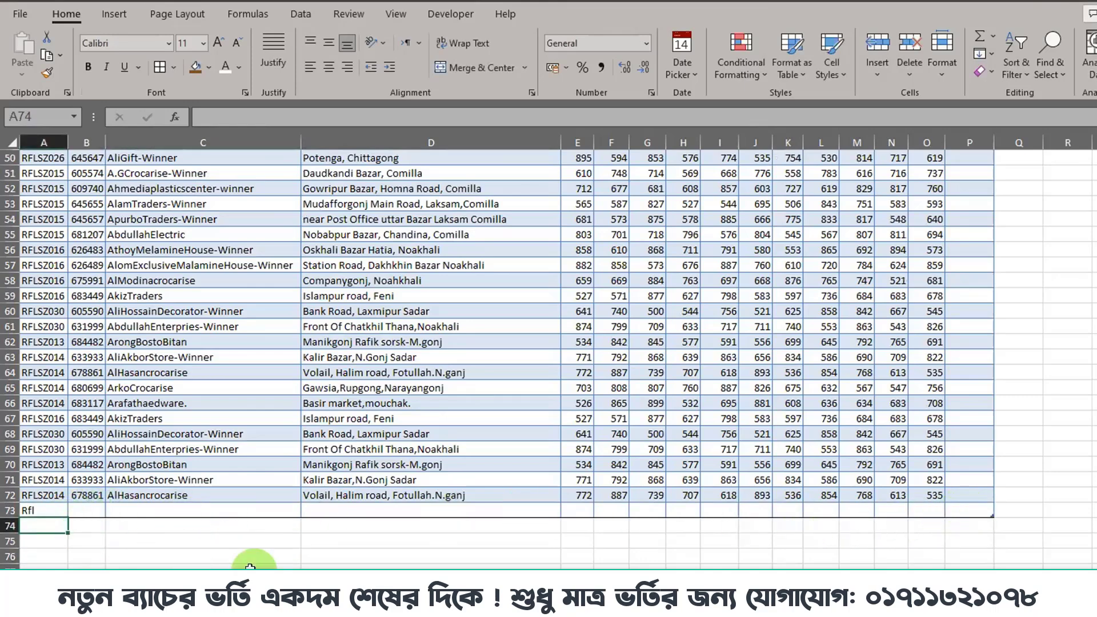
pyautogui.write('Rfl')
pyautogui.click(340, 559)
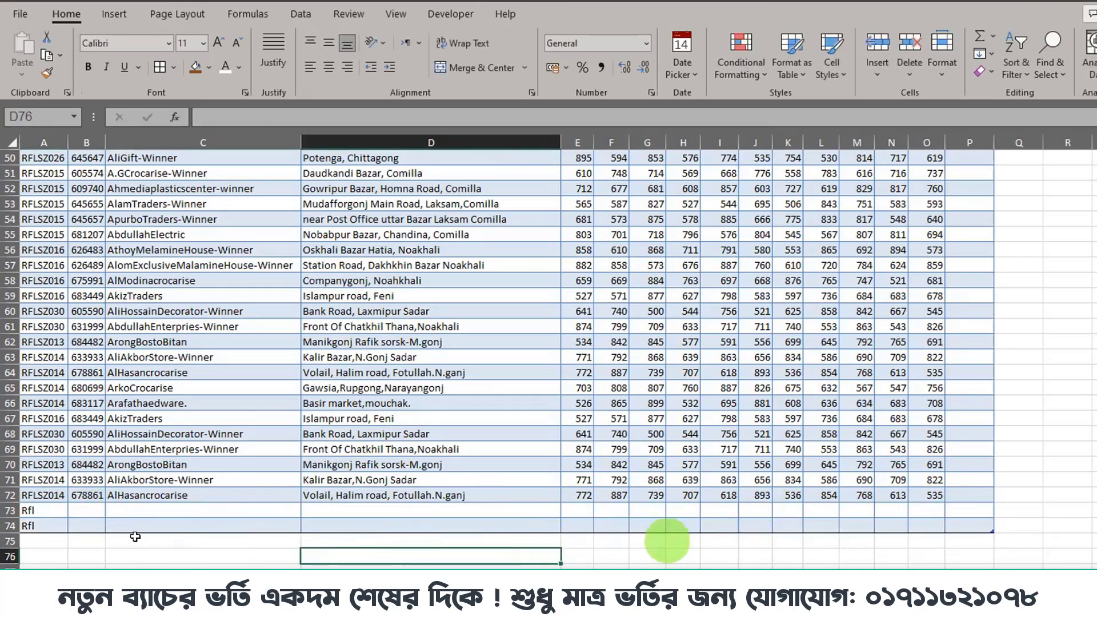
# Step: Clear the test text from A73:A74 and delete rows 73 and 74 from the table
pyautogui.moveTo(43, 511); pyautogui.dragTo(43, 526)
pyautogui.press('Delete')
pyautogui.click(7, 510)
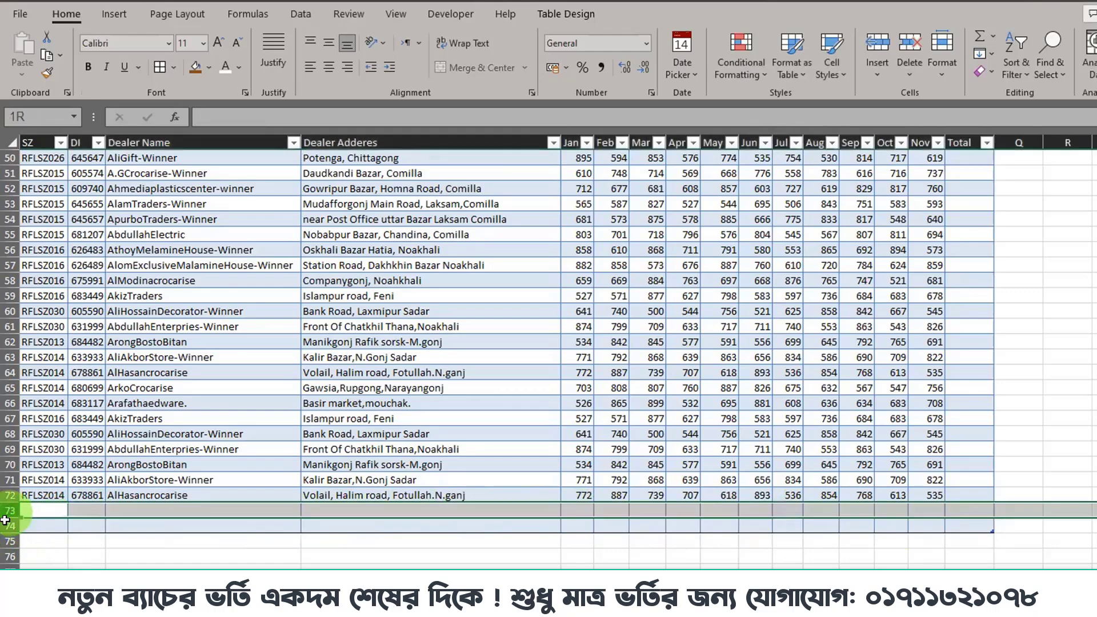
pyautogui.rightClick(101, 510)
pyautogui.click(147, 373)
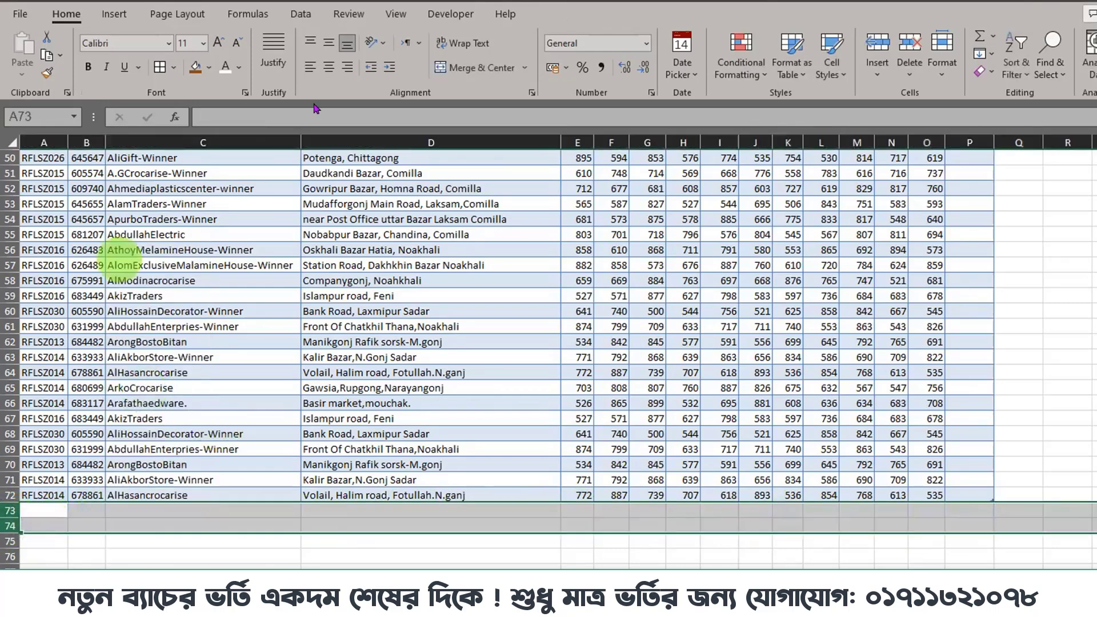
# Step: Fill the Total column with a SUM formula starting in P2 that adds each row's Jan through Nov values
pyautogui.click(408, 266)
pyautogui.scroll(3, 1068, 446)
pyautogui.scroll(-1, 1064, 434)
pyautogui.scroll(2, 1064, 435)
pyautogui.scroll(15, 971, 228)
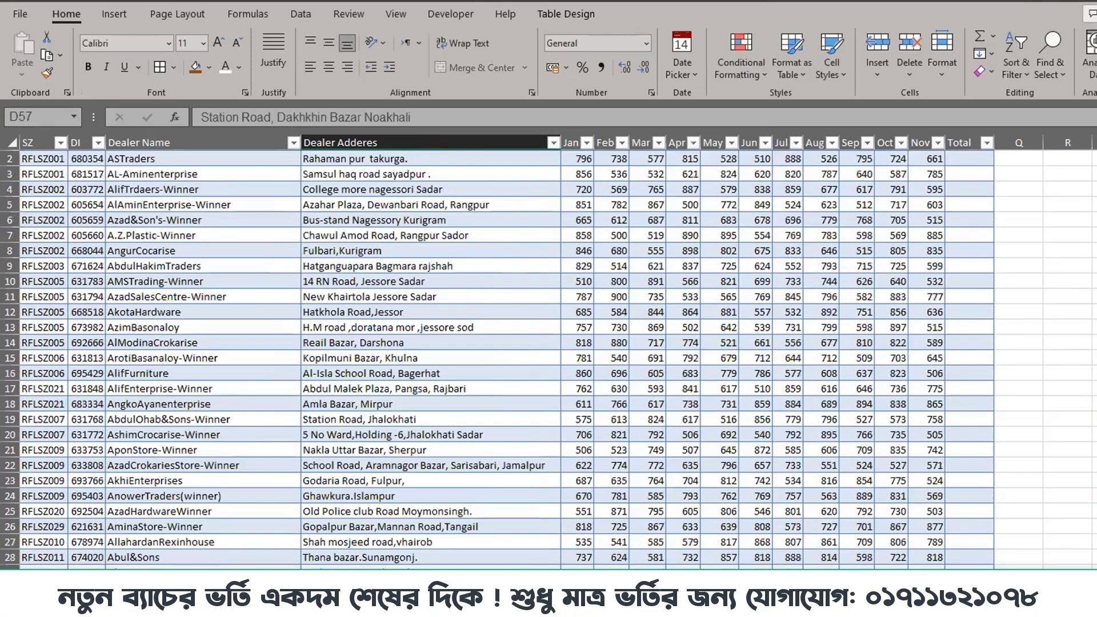
pyautogui.click(970, 158)
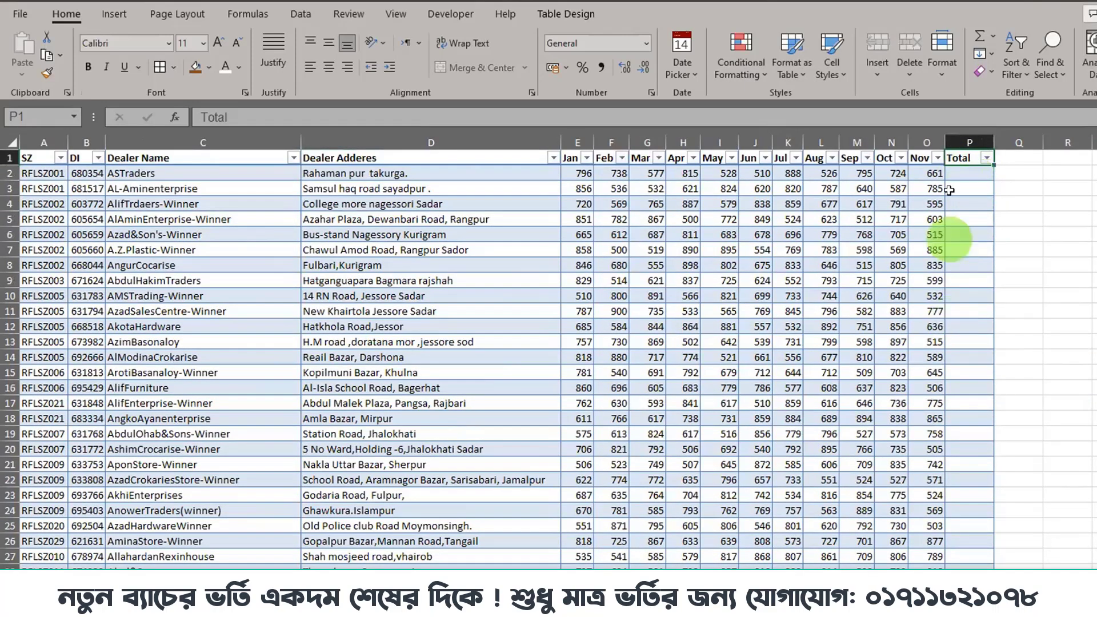
pyautogui.click(965, 173)
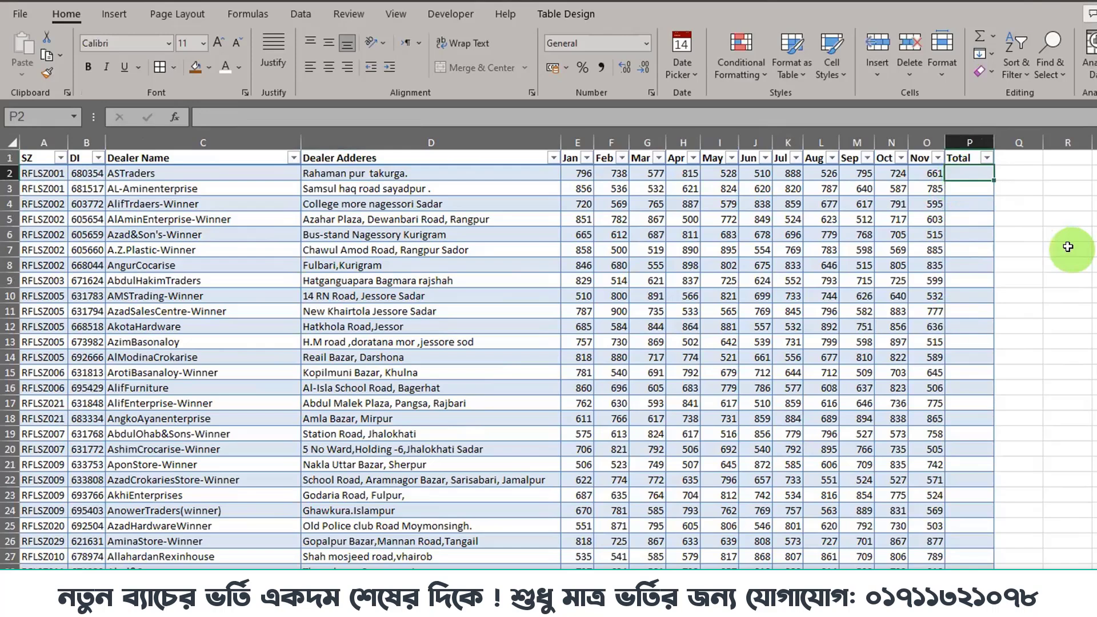
pyautogui.write('=sum')
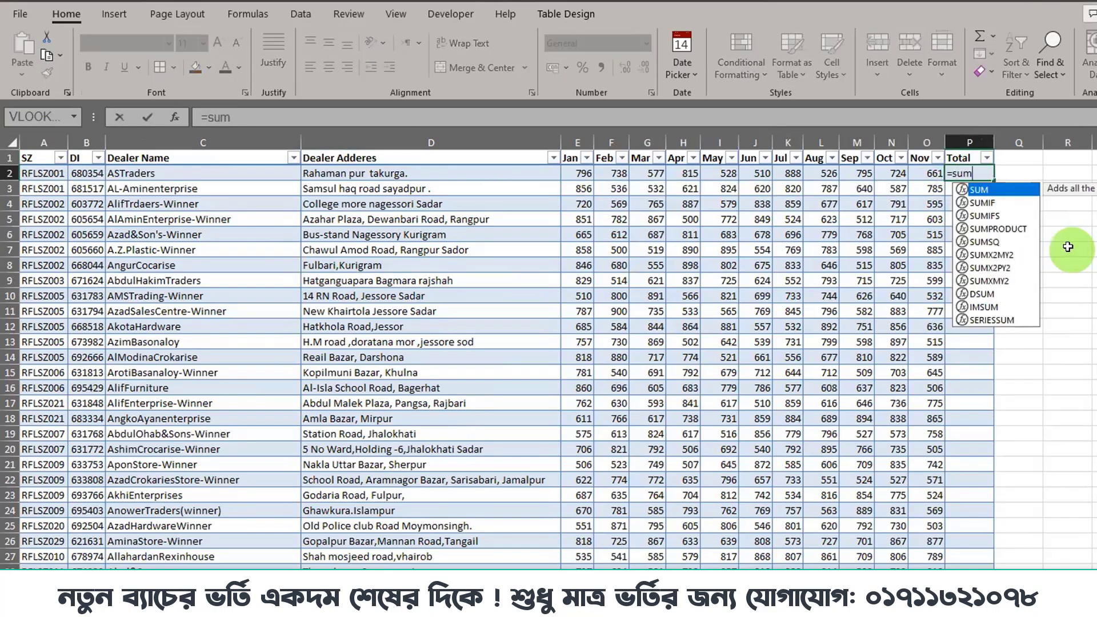
pyautogui.press('Tab')
pyautogui.moveTo(578, 172); pyautogui.dragTo(911, 169)
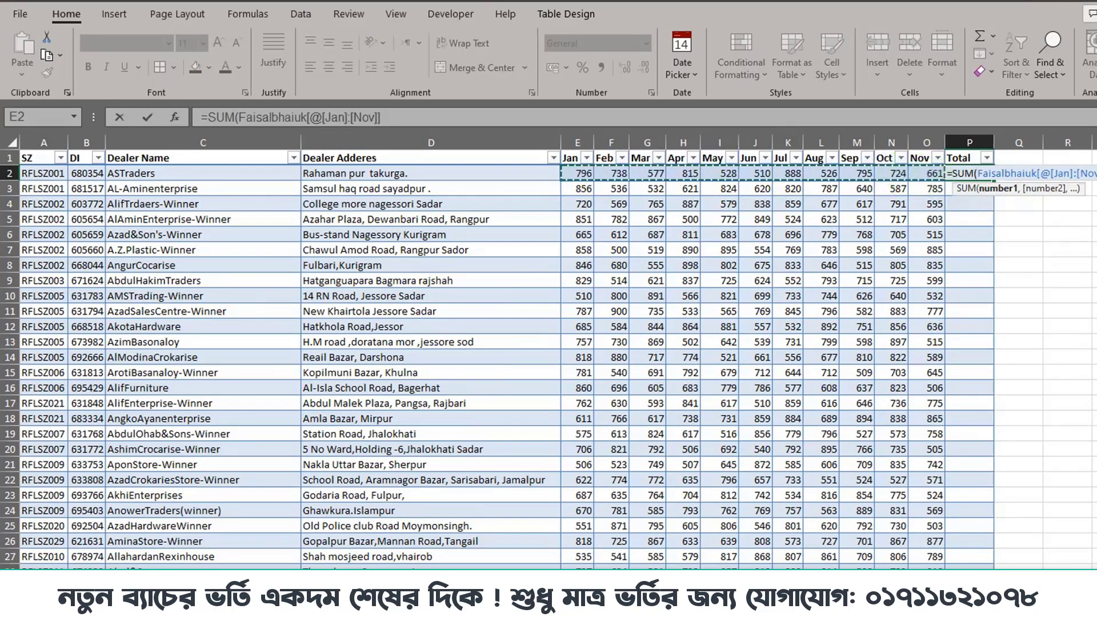
pyautogui.press('Return')
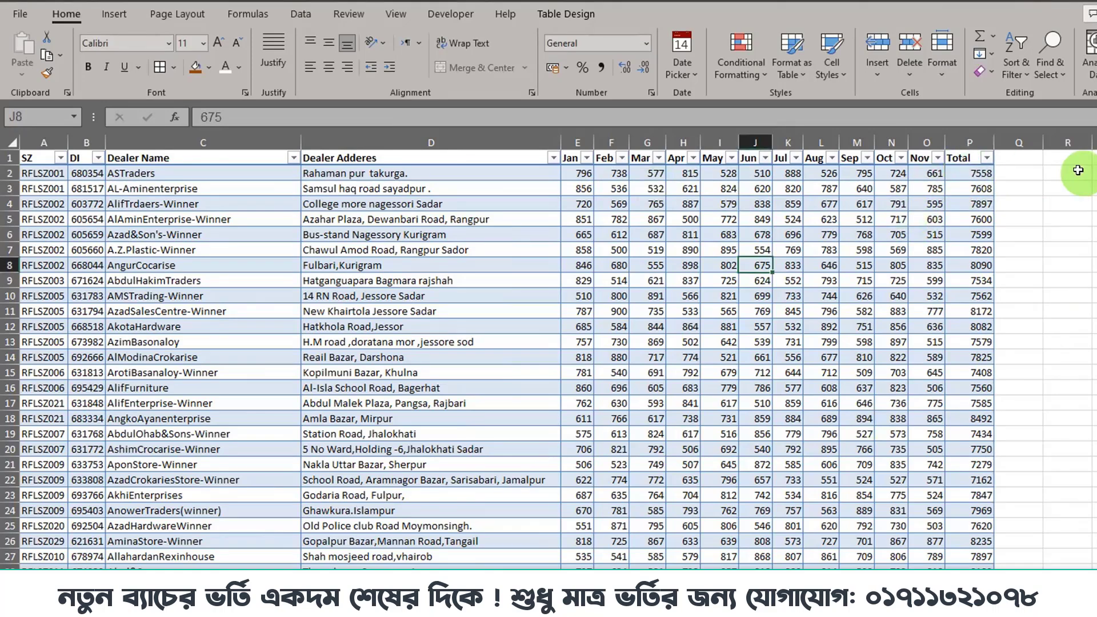
# Step: Check the filled Total column down to the table's last record and turn on the table's Total Row
pyautogui.scroll(-20, 549, 359)
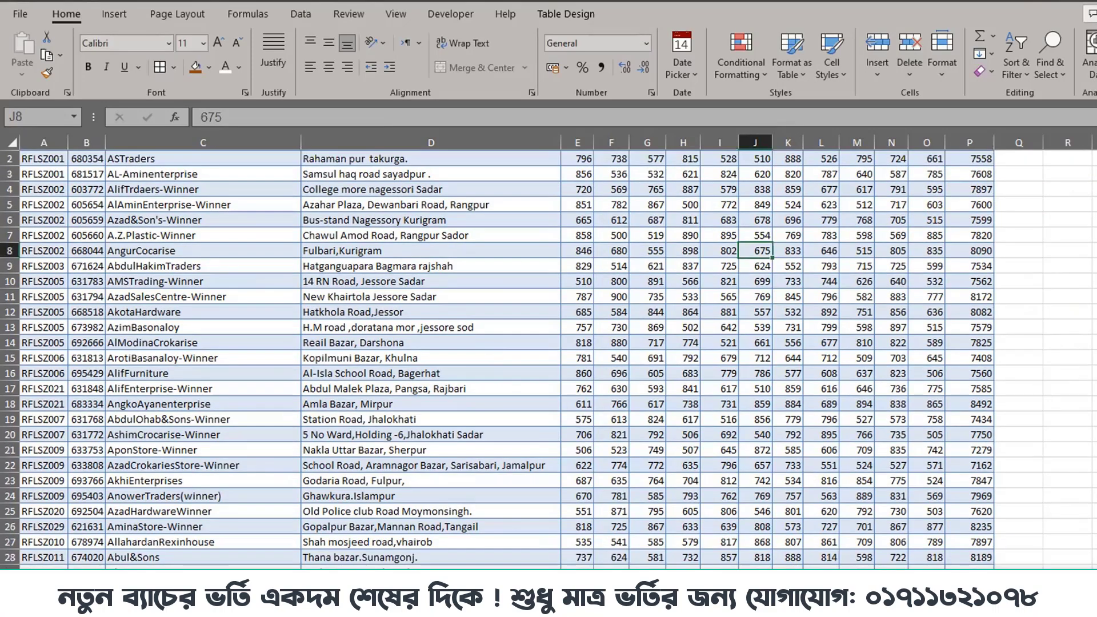
pyautogui.scroll(12, 548, 359)
pyautogui.scroll(4, 1014, 330)
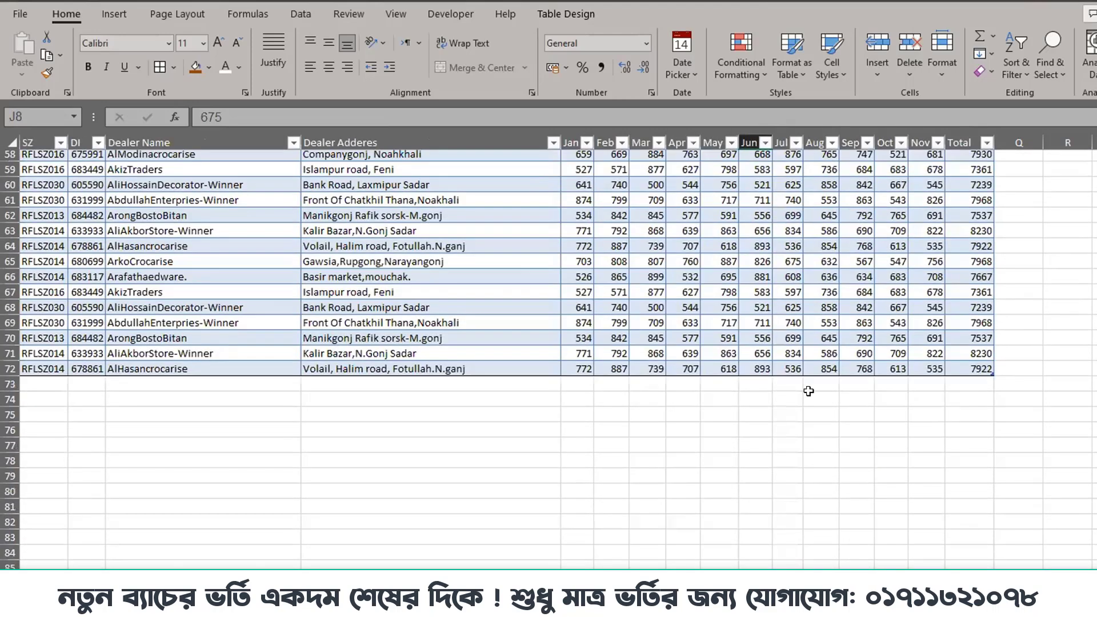
pyautogui.moveTo(34, 384); pyautogui.dragTo(465, 378)
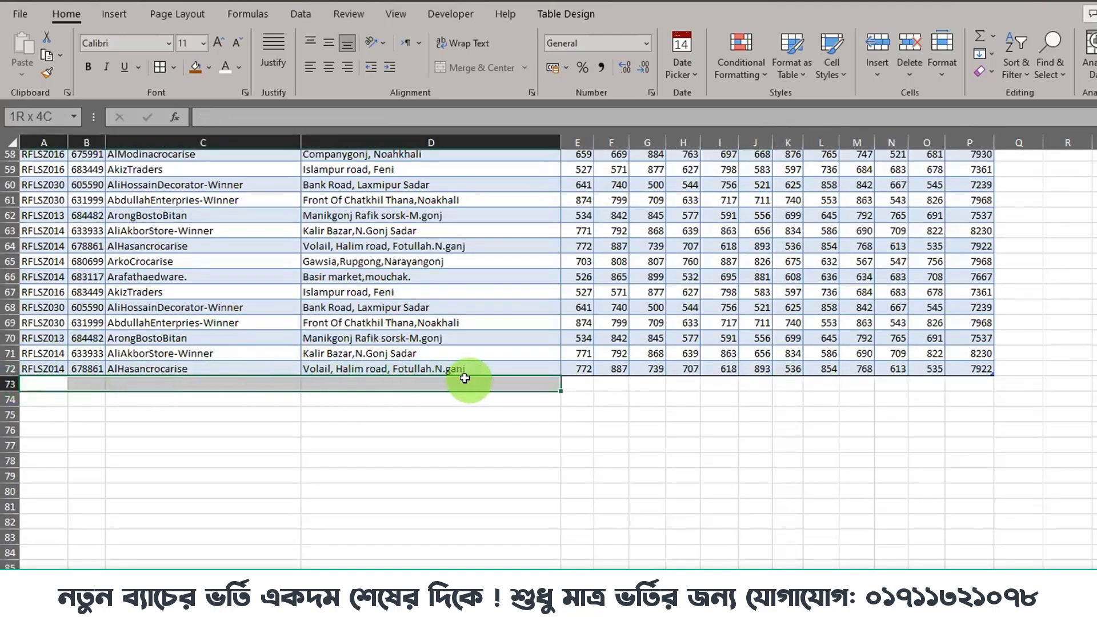
pyautogui.click(648, 246)
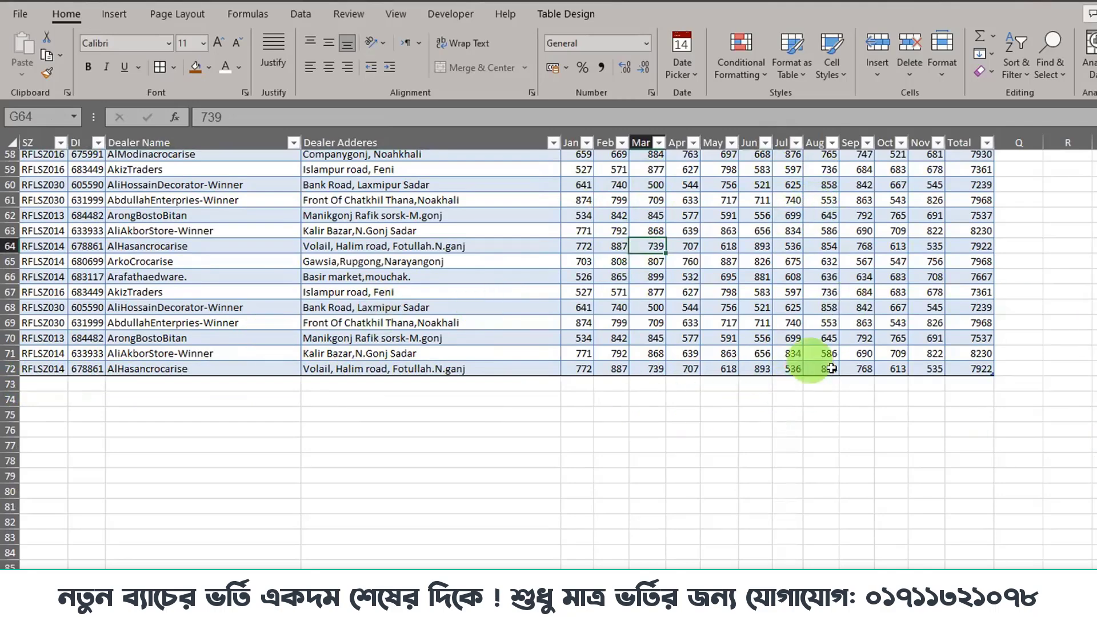
pyautogui.click(562, 16)
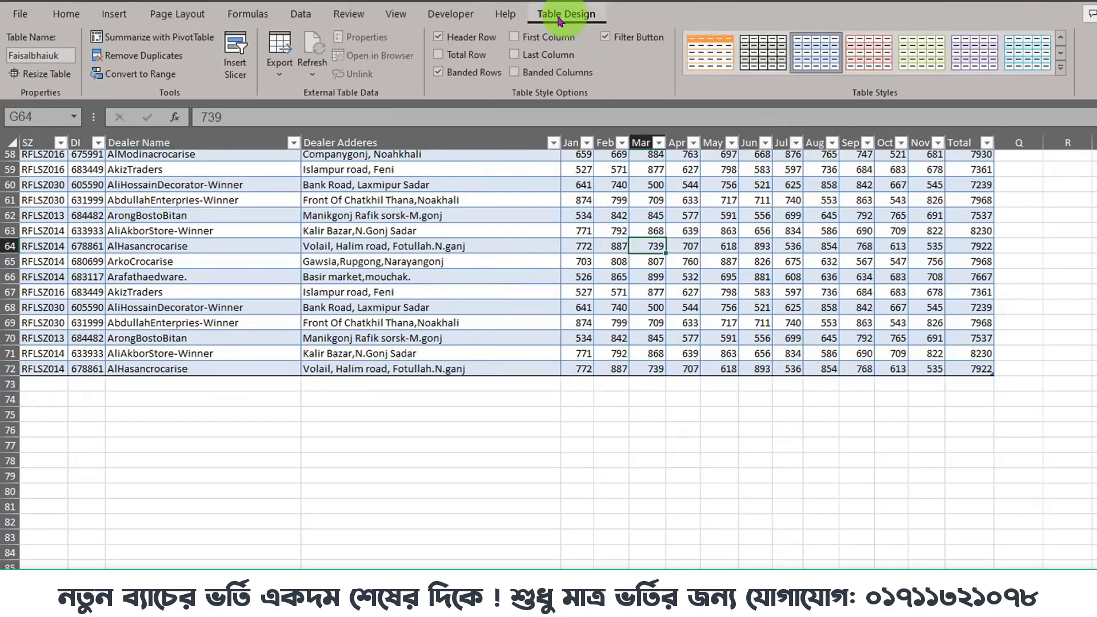
pyautogui.click(438, 56)
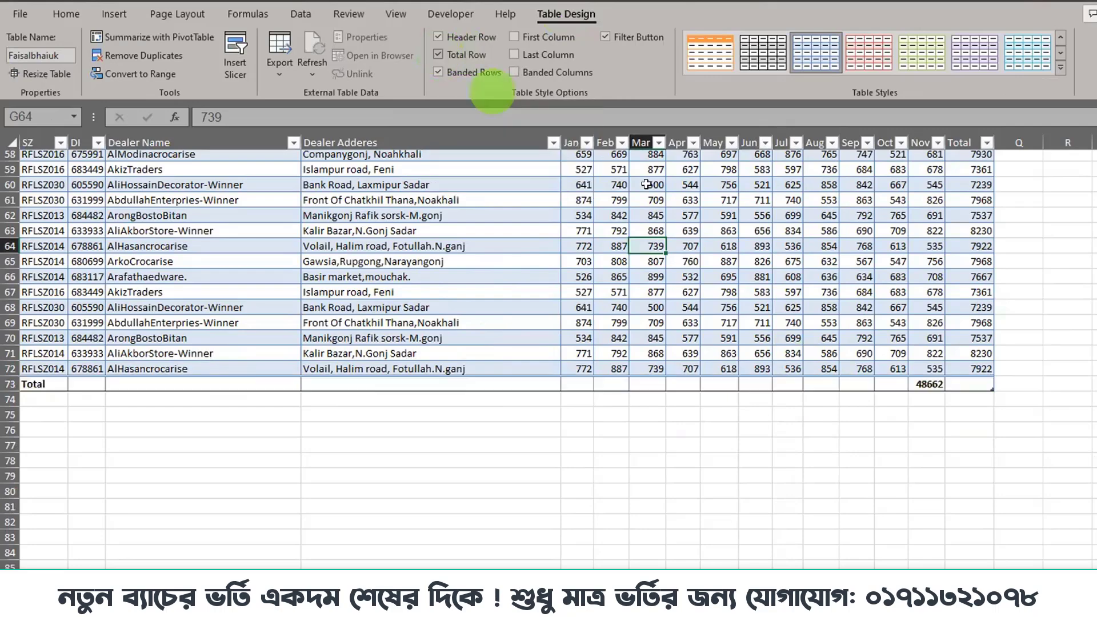
# Step: Inspect the cells of the total row and set the Total column's summary in P73 to Sum
pyautogui.moveTo(44, 382); pyautogui.dragTo(976, 380)
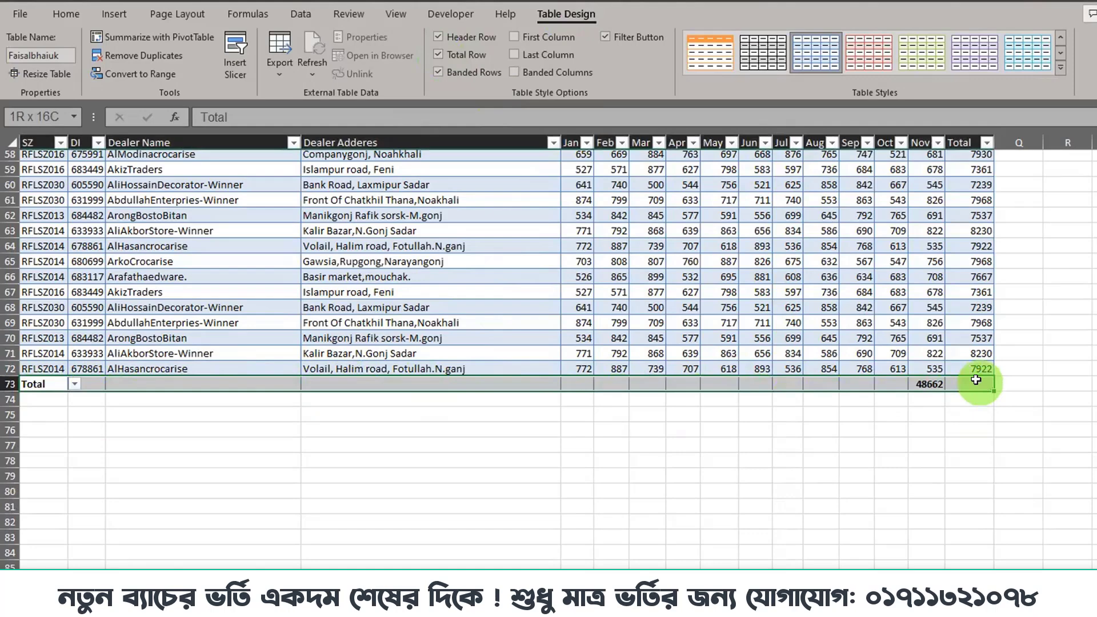
pyautogui.click(932, 387)
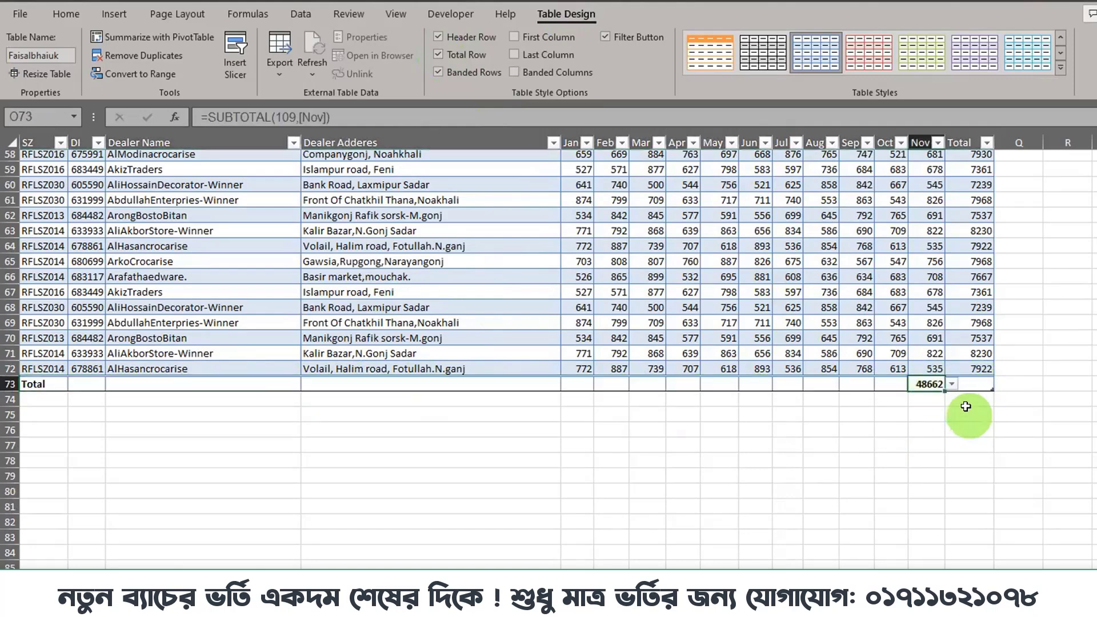
pyautogui.click(891, 384)
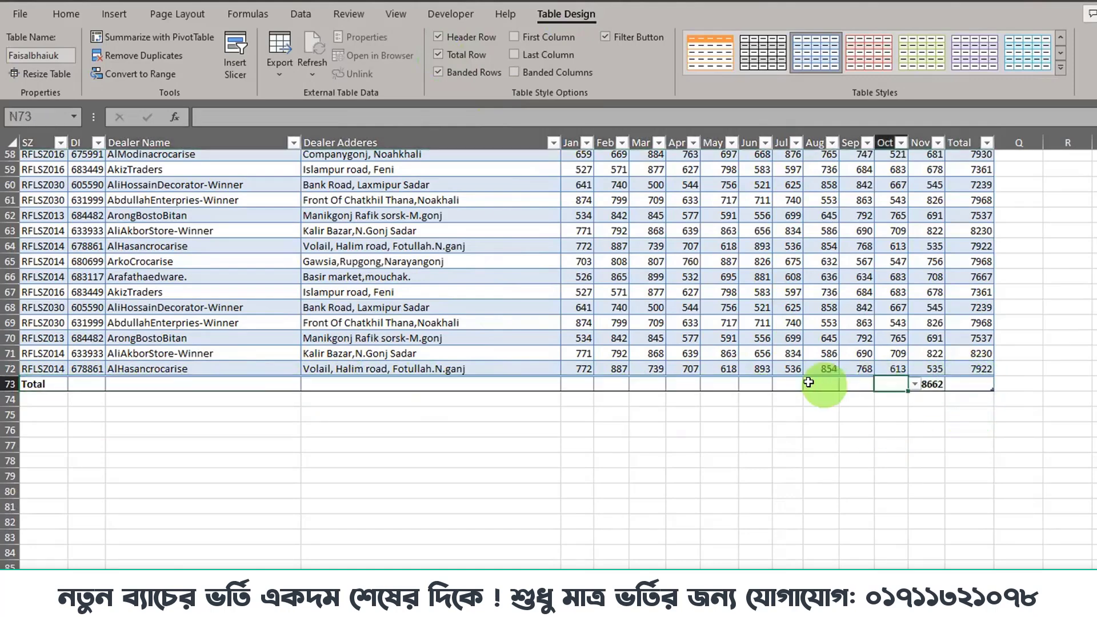
pyautogui.click(723, 384)
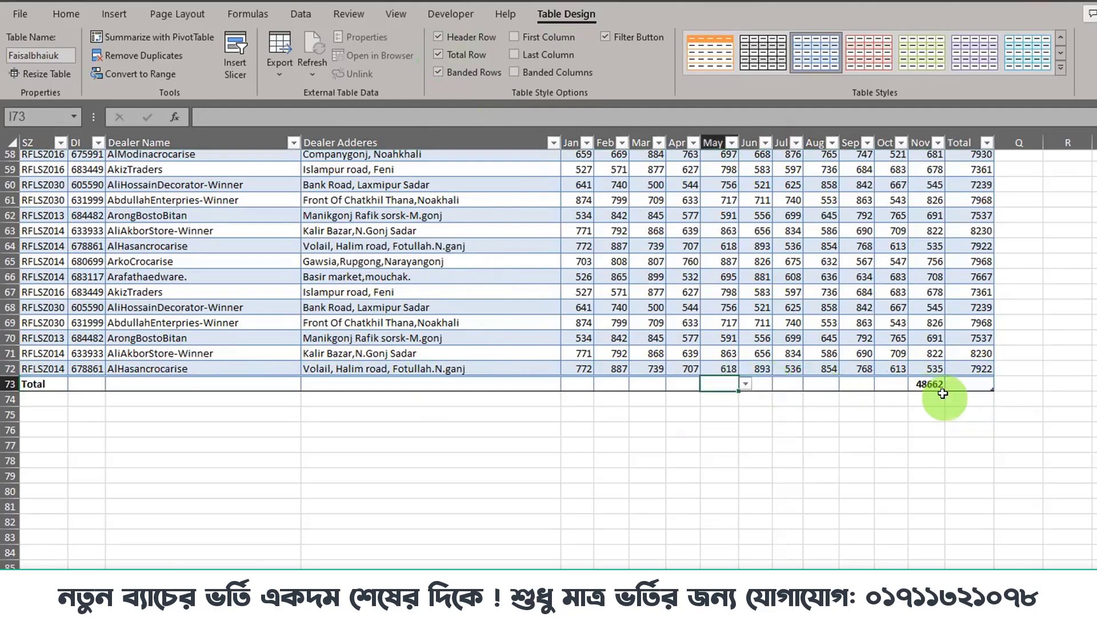
pyautogui.click(968, 379)
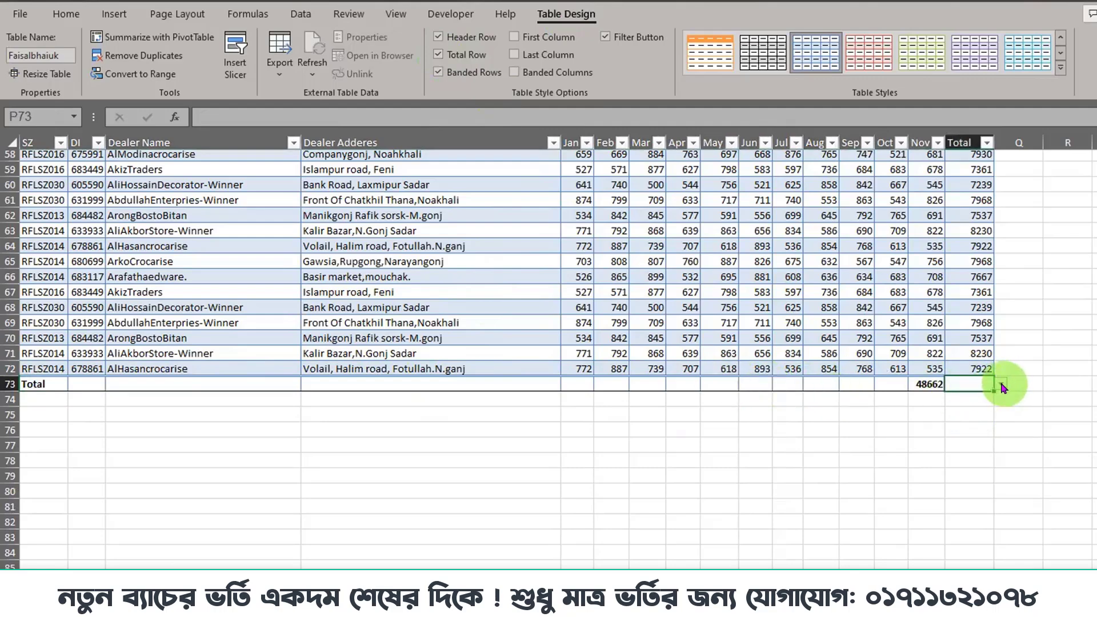
pyautogui.click(1001, 387)
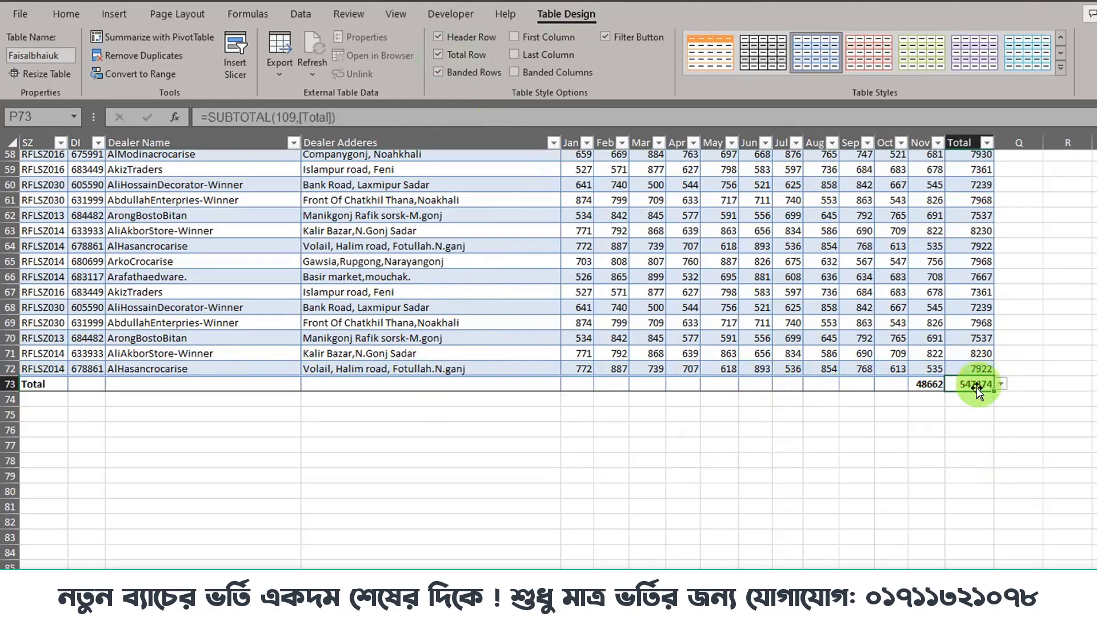
# Step: Set the total row's summary function to Count for the Nov column and Min for the Oct column
pyautogui.click(944, 389)
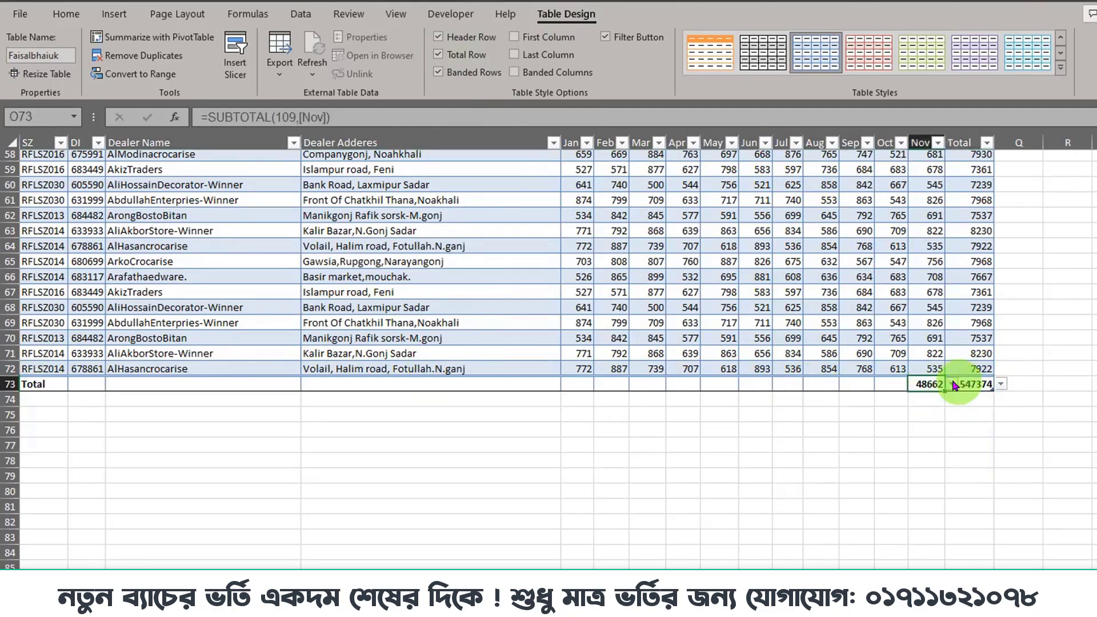
pyautogui.click(952, 385)
pyautogui.click(961, 423)
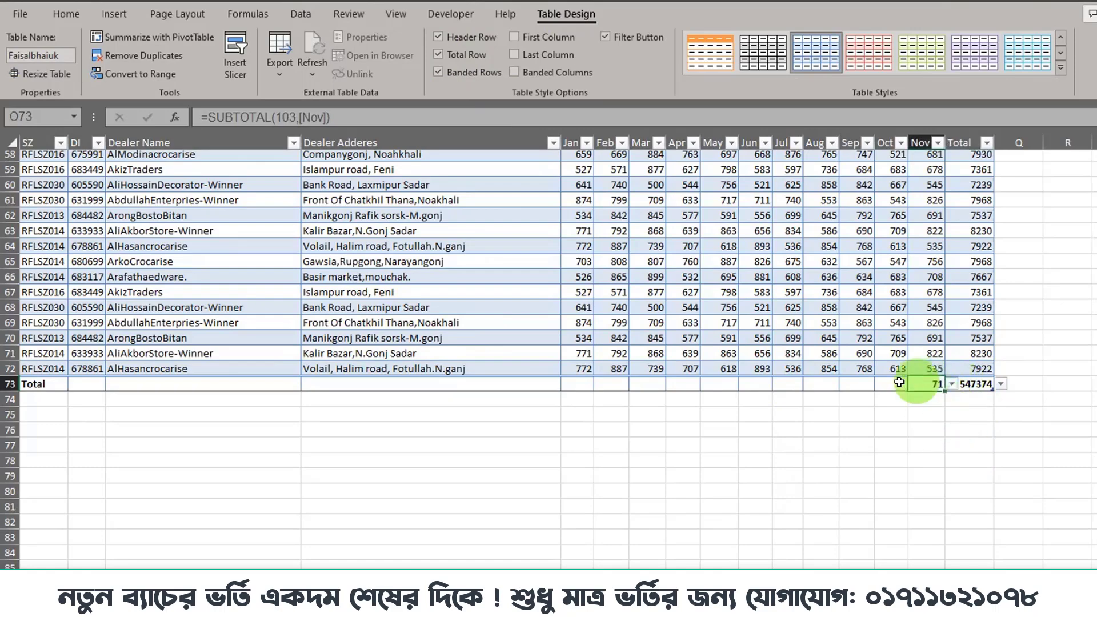
pyautogui.click(900, 380)
pyautogui.click(914, 384)
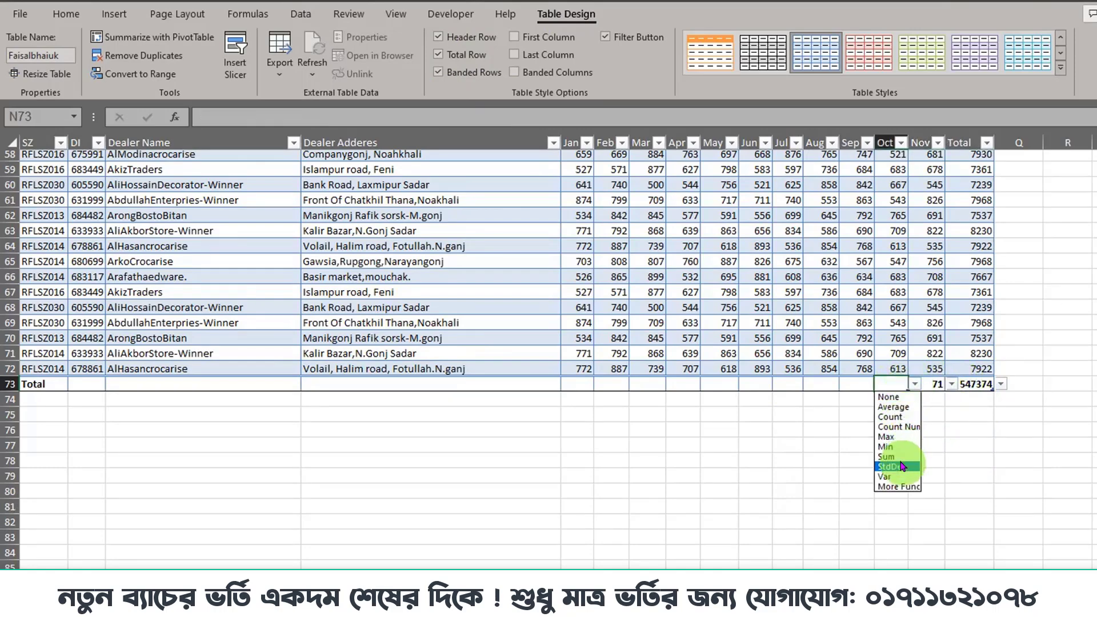
pyautogui.click(898, 448)
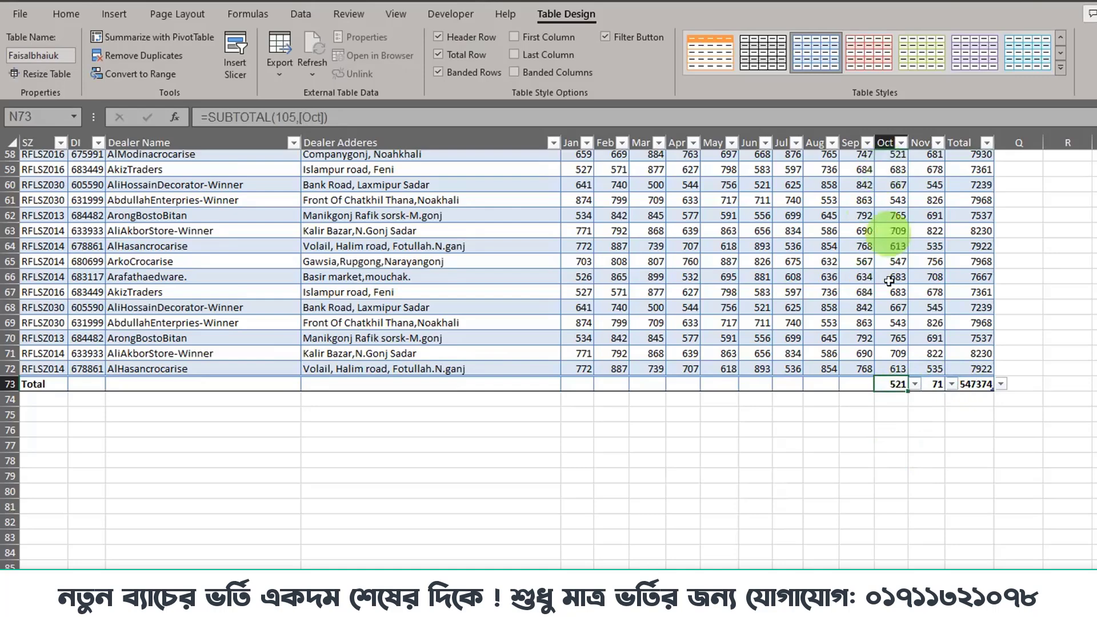
# Step: Set the total row's summary function for the Sep column to Sum
pyautogui.click(862, 381)
pyautogui.click(881, 384)
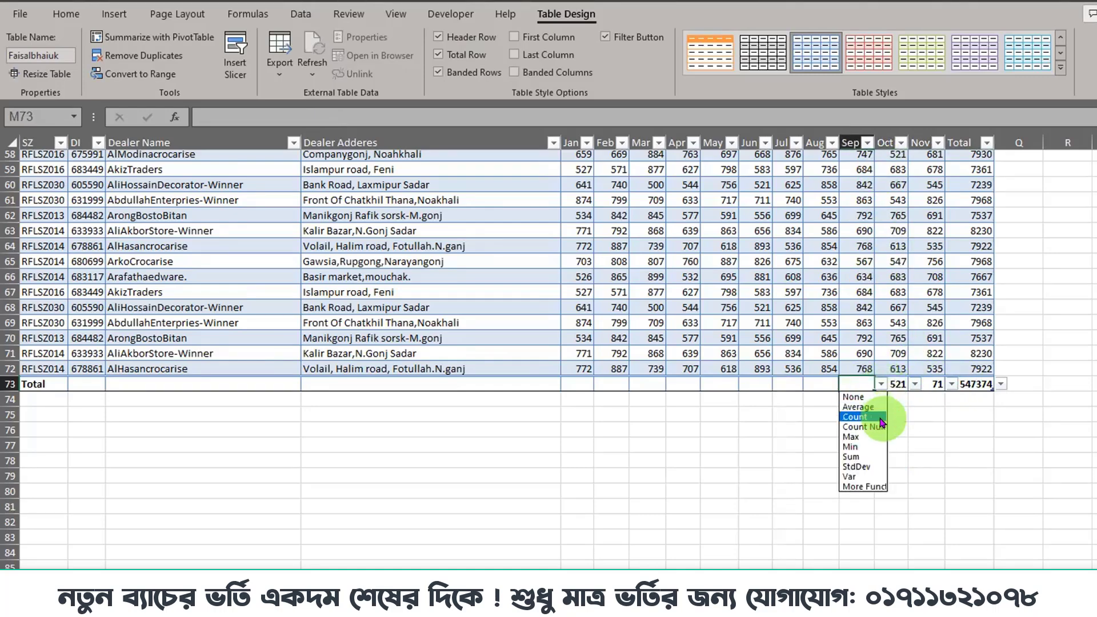
pyautogui.click(862, 455)
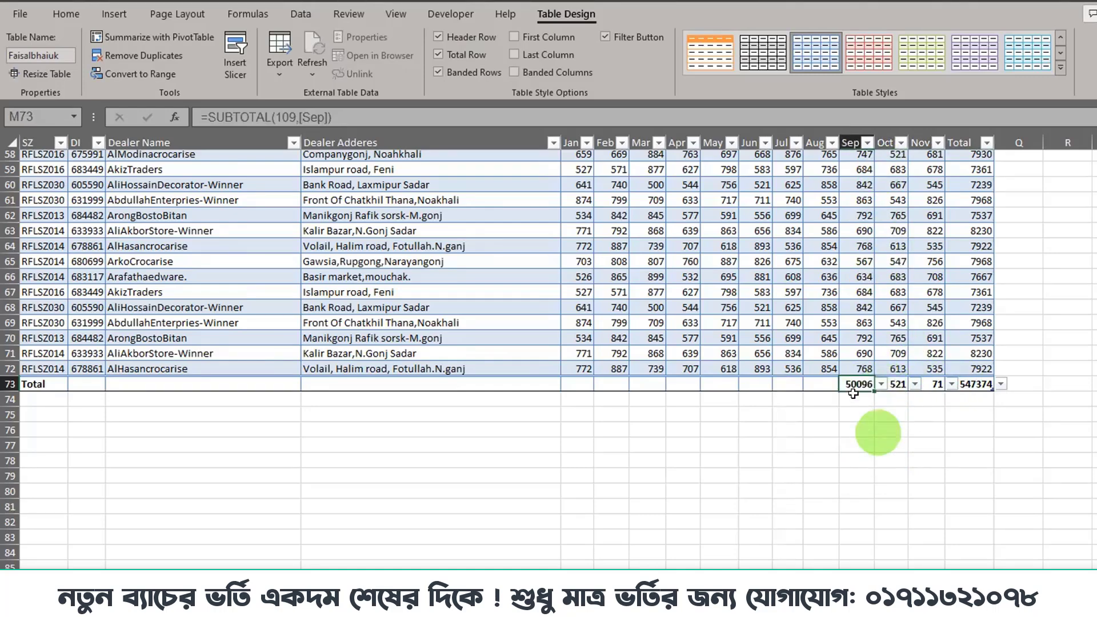
# Step: Look through the summary functions offered for the Aug total without choosing one, and turn off the table's Total Row
pyautogui.click(823, 384)
pyautogui.click(845, 384)
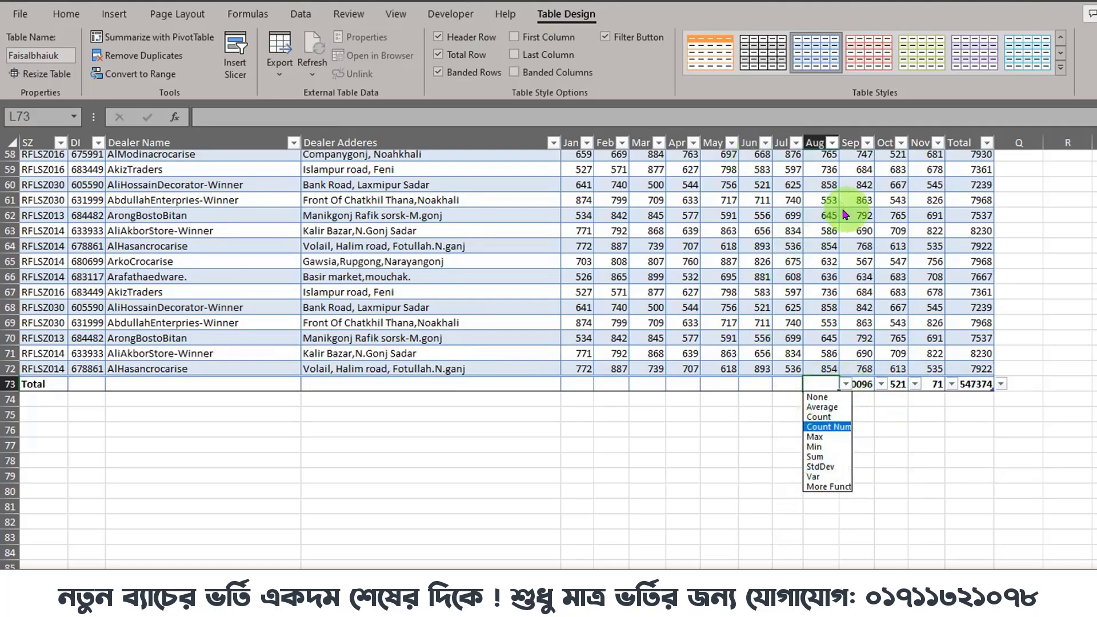
pyautogui.scroll(1, 812, 425)
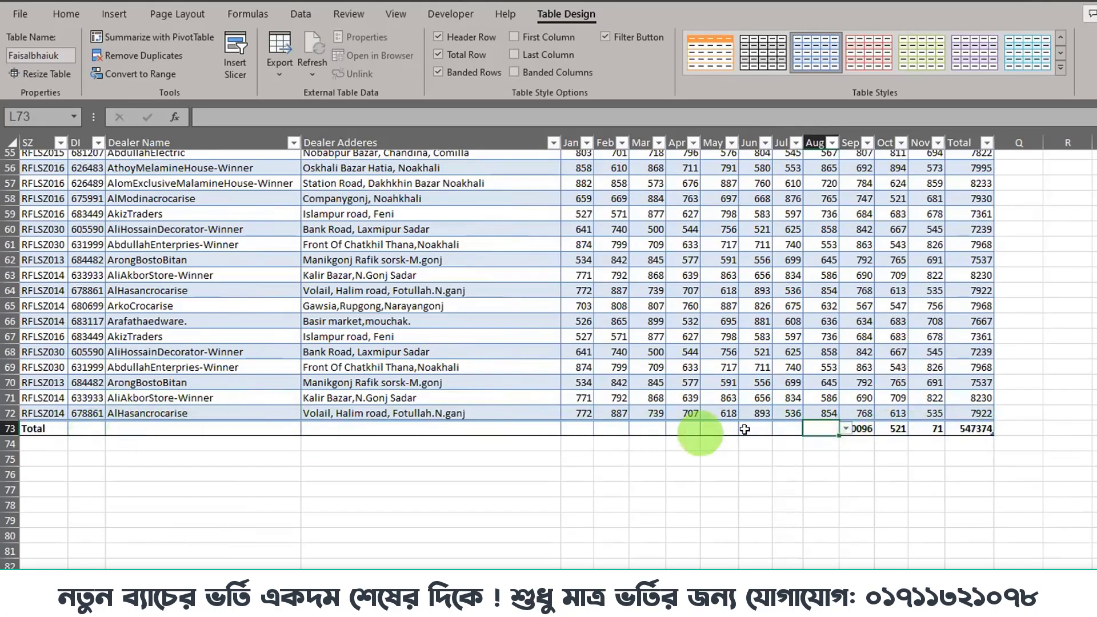
pyautogui.click(846, 428)
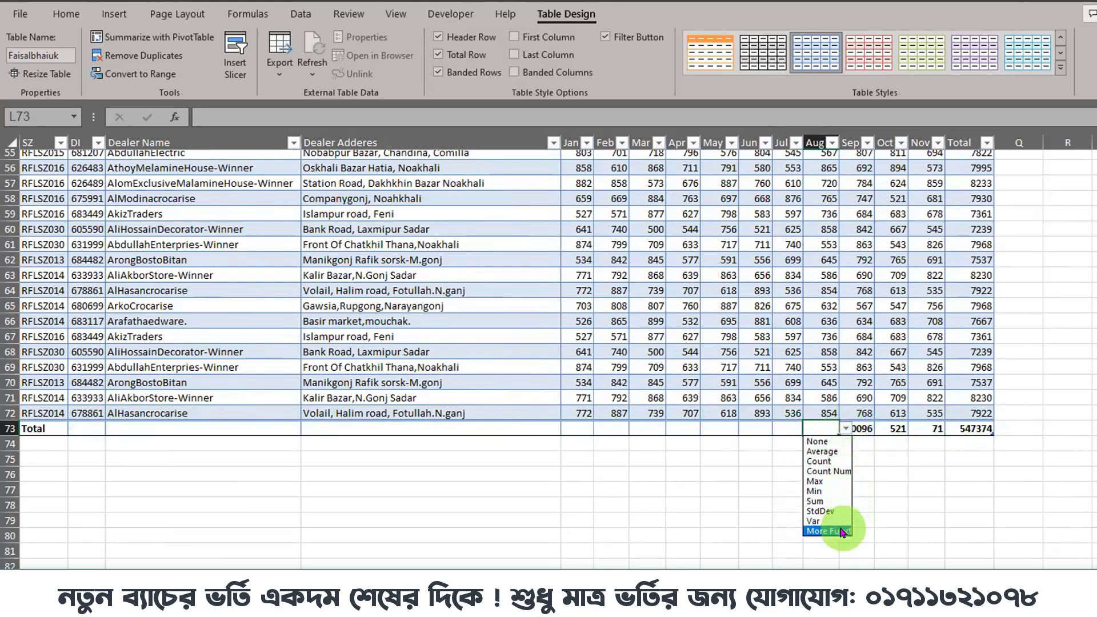
pyautogui.press('Escape')
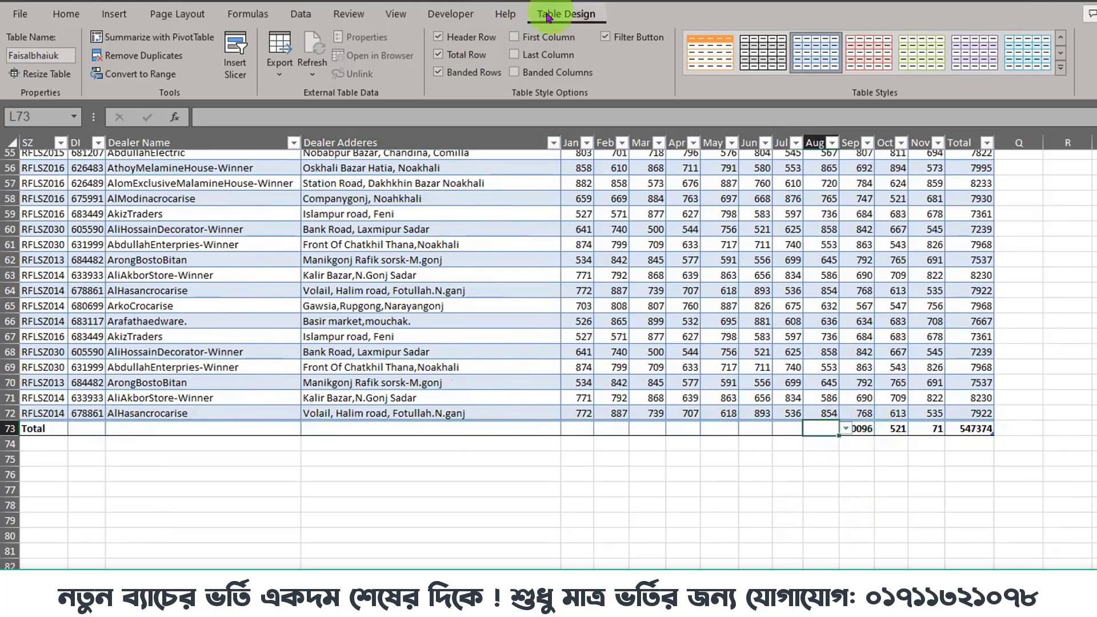
pyautogui.click(439, 55)
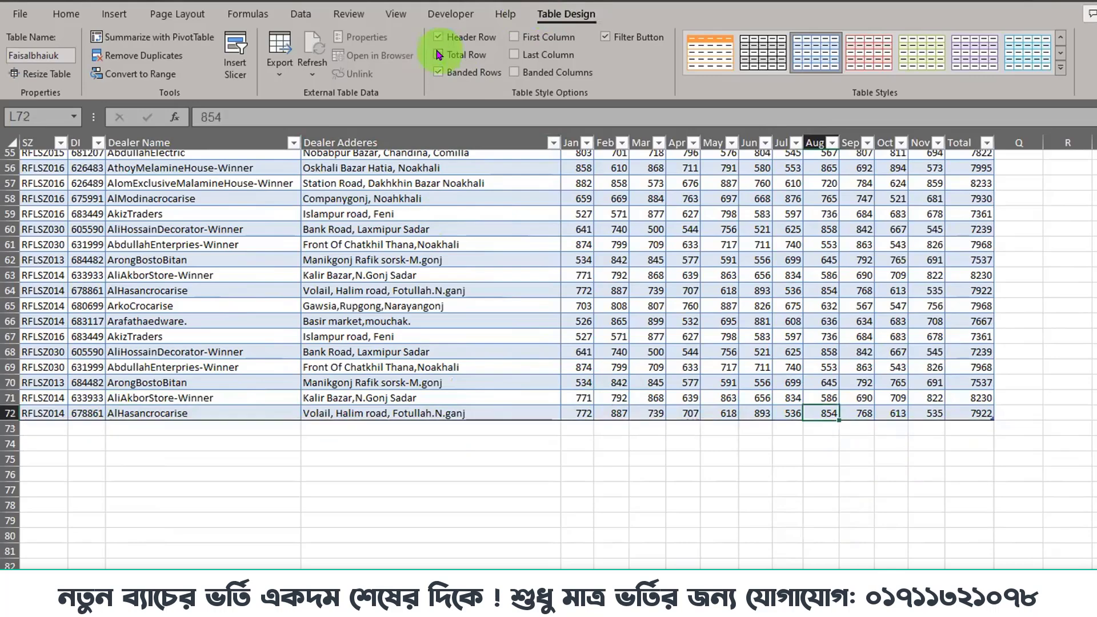
# Step: Switch the Total Row on and off again, and try turning off the table's Header Row before undoing that change
pyautogui.click(438, 55)
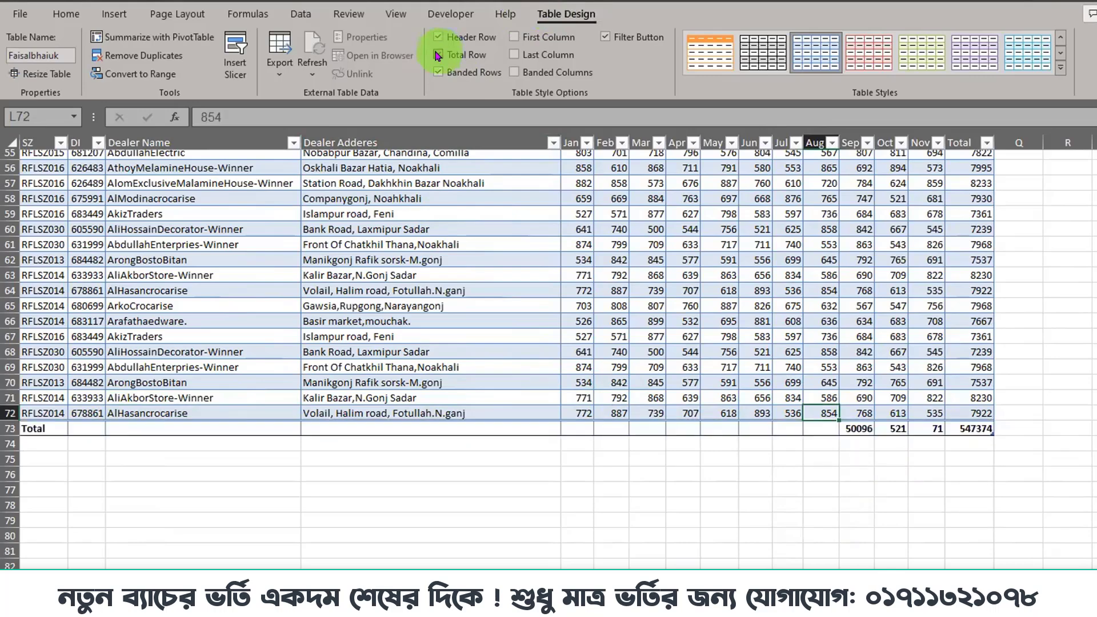
pyautogui.click(438, 54)
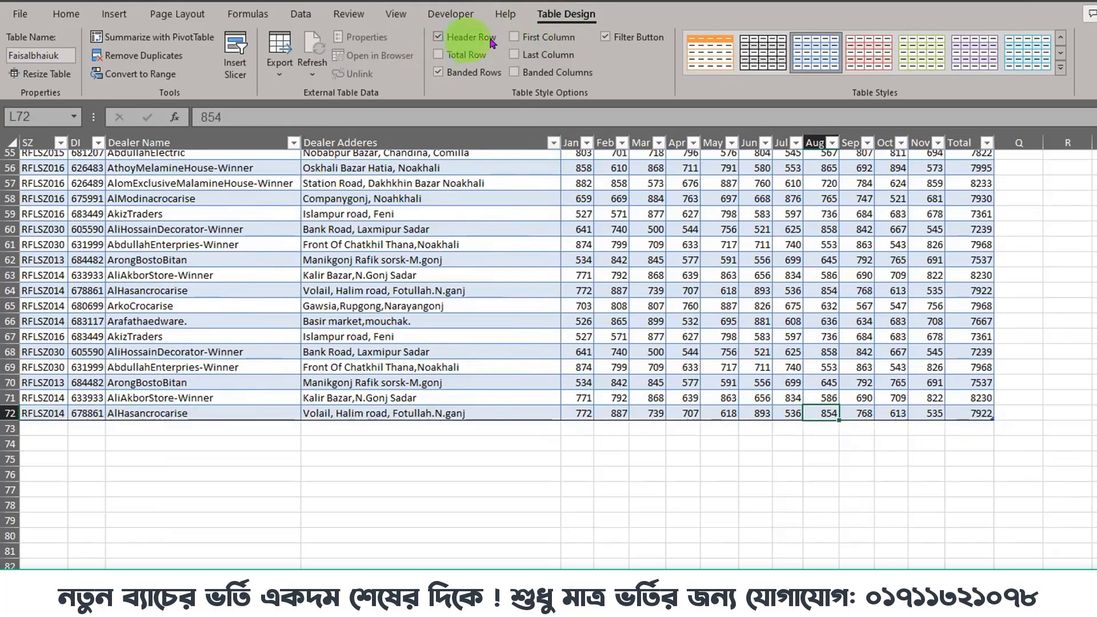
pyautogui.scroll(18, 514, 343)
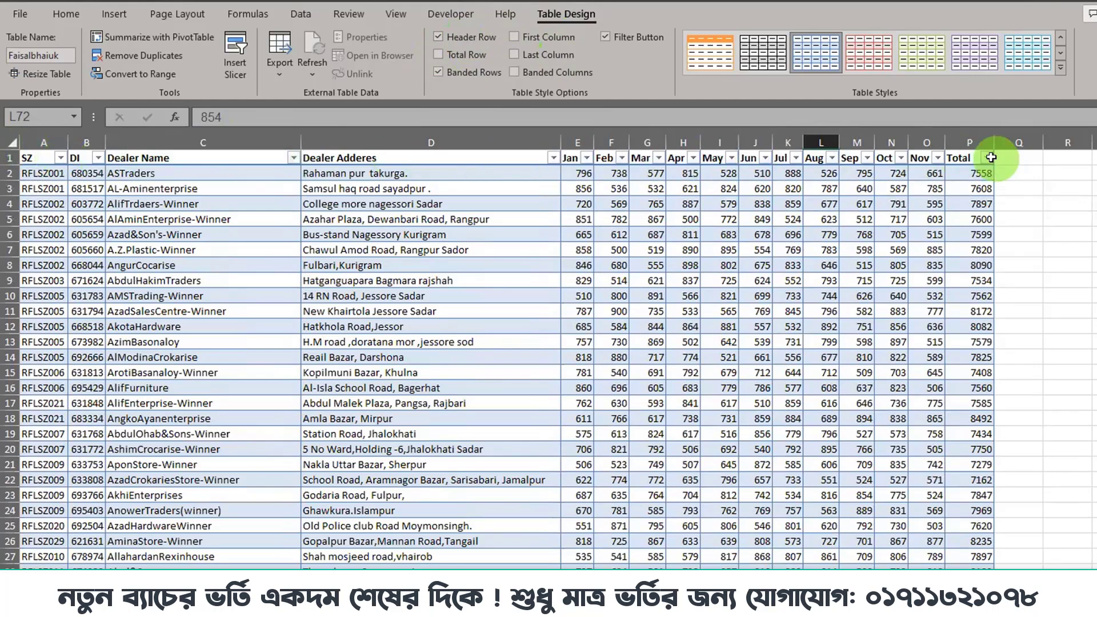
pyautogui.click(441, 37)
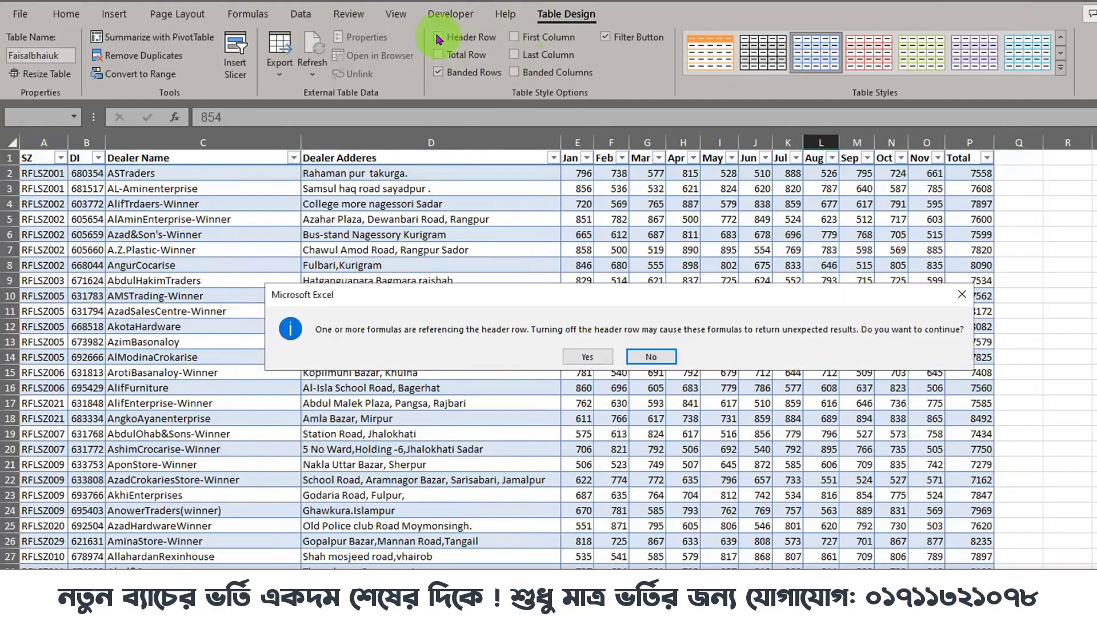
pyautogui.click(589, 355)
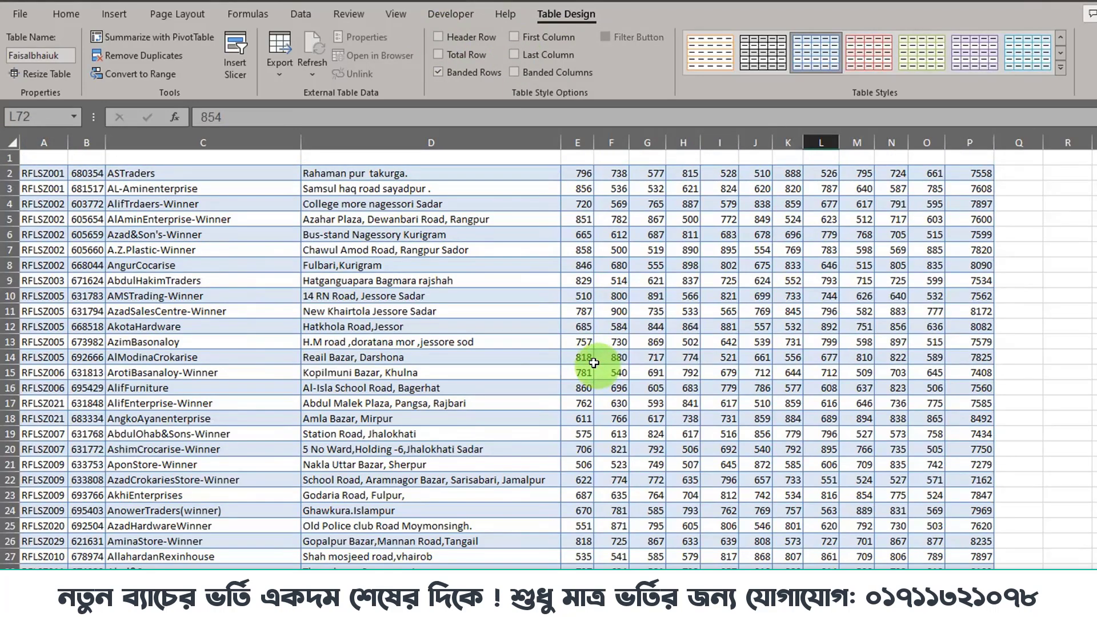
pyautogui.hotkey('ctrl', 'z')
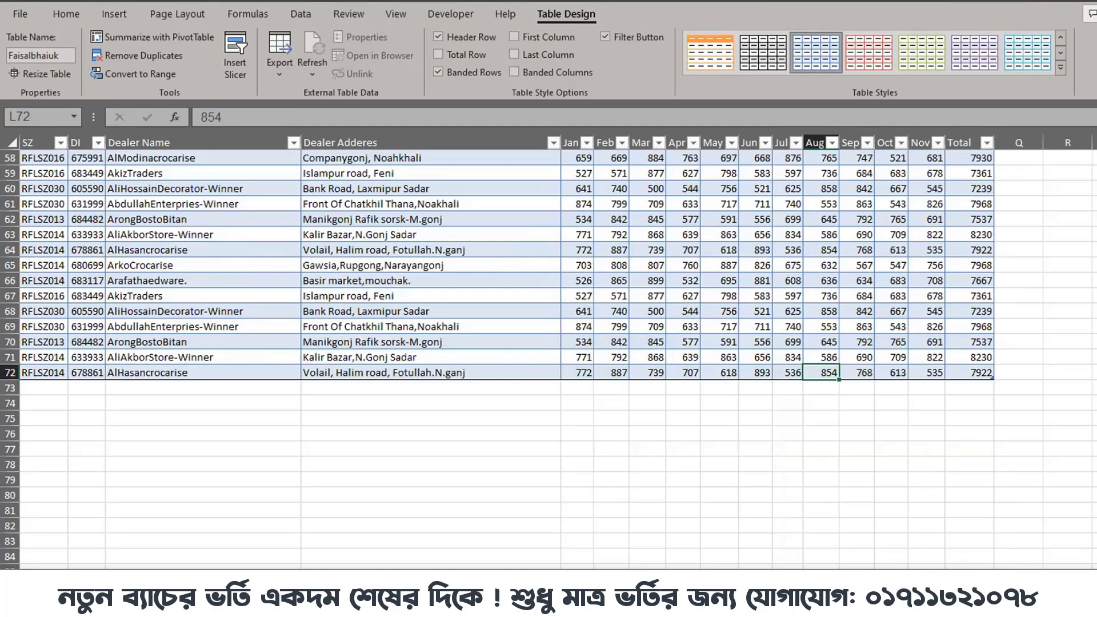
pyautogui.scroll(19, 548, 355)
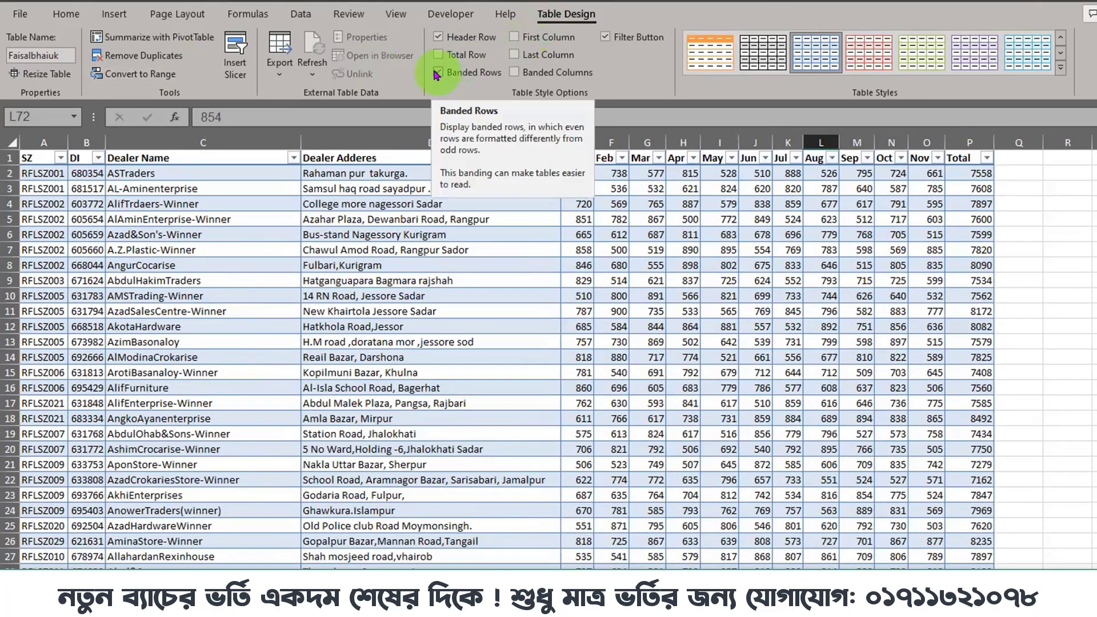
# Step: Compare alternate dealer name rows and switch the table's Banded Rows formatting off and back on
pyautogui.click(140, 174)
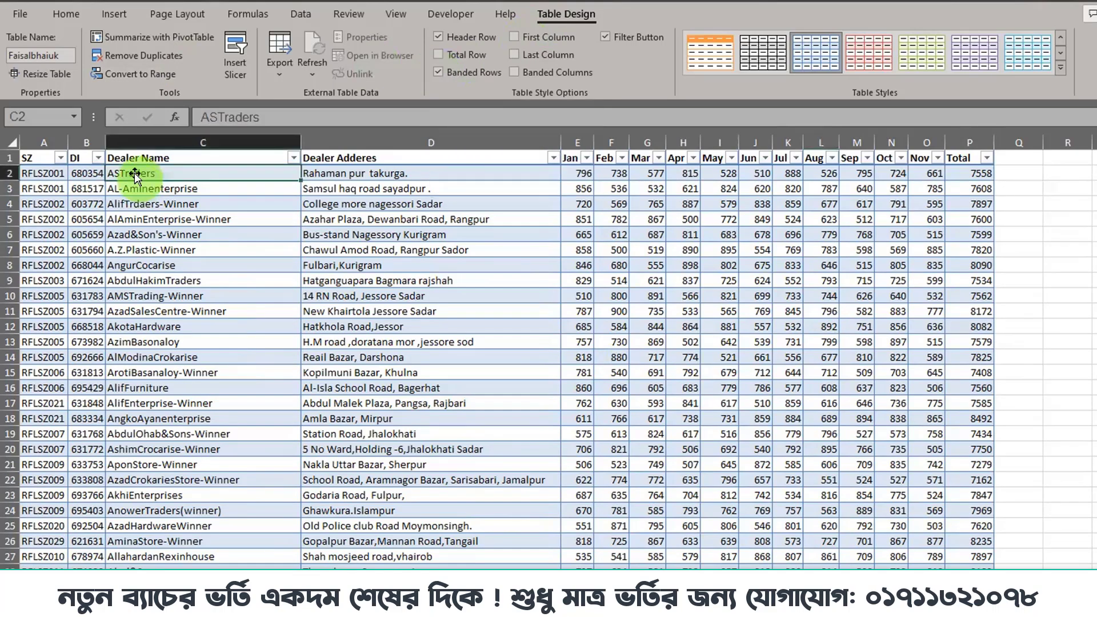
pyautogui.click(157, 207)
pyautogui.click(169, 173)
pyautogui.click(171, 219)
pyautogui.click(171, 250)
pyautogui.click(197, 174)
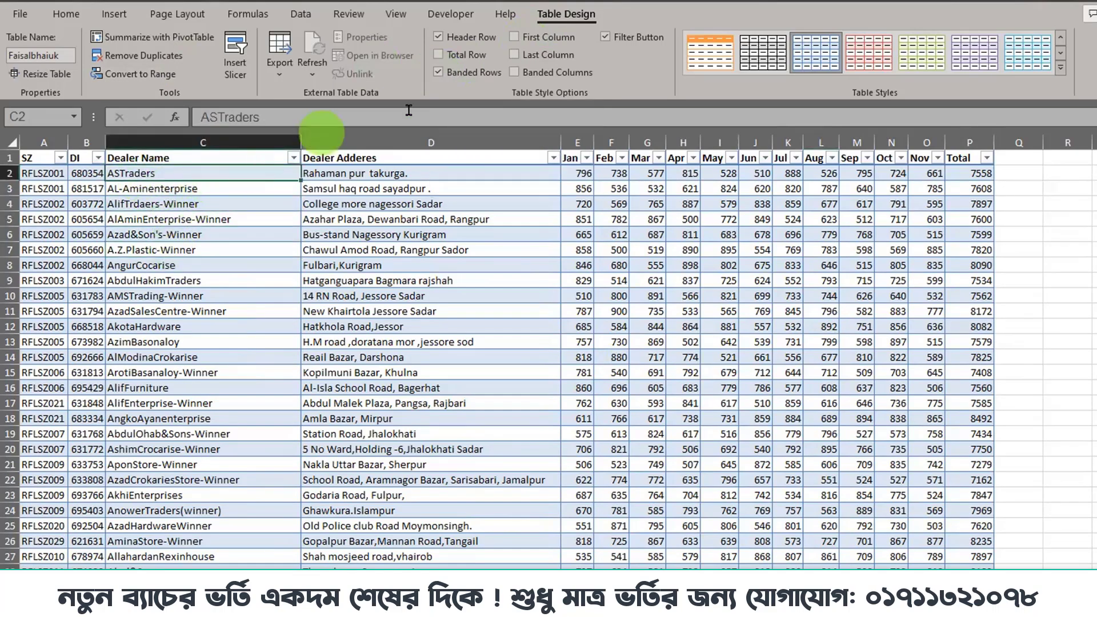
pyautogui.click(438, 73)
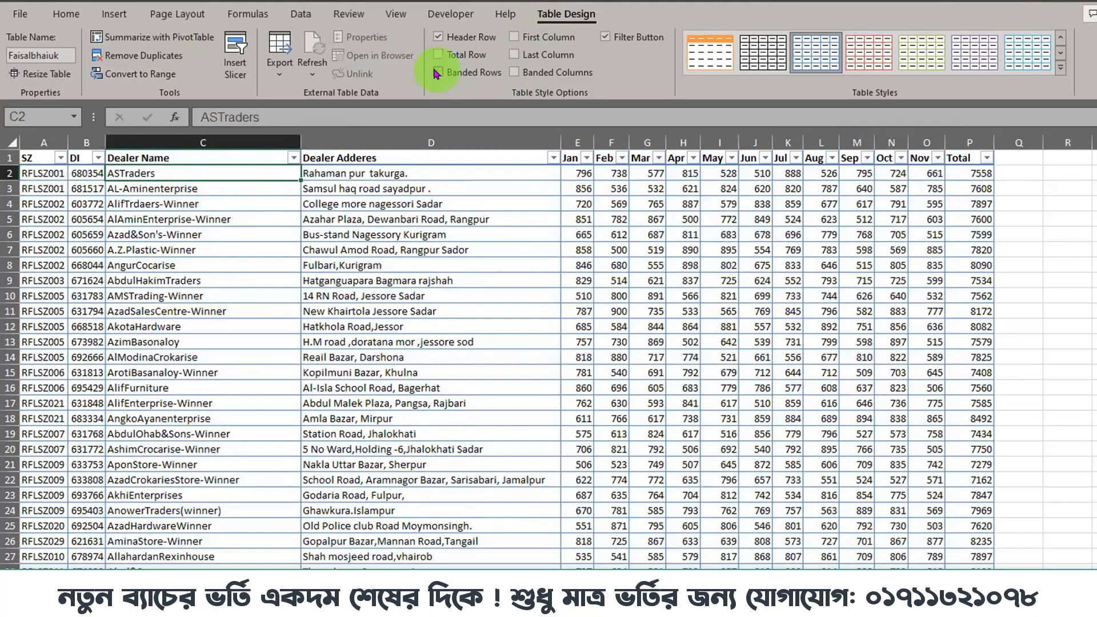
pyautogui.click(437, 73)
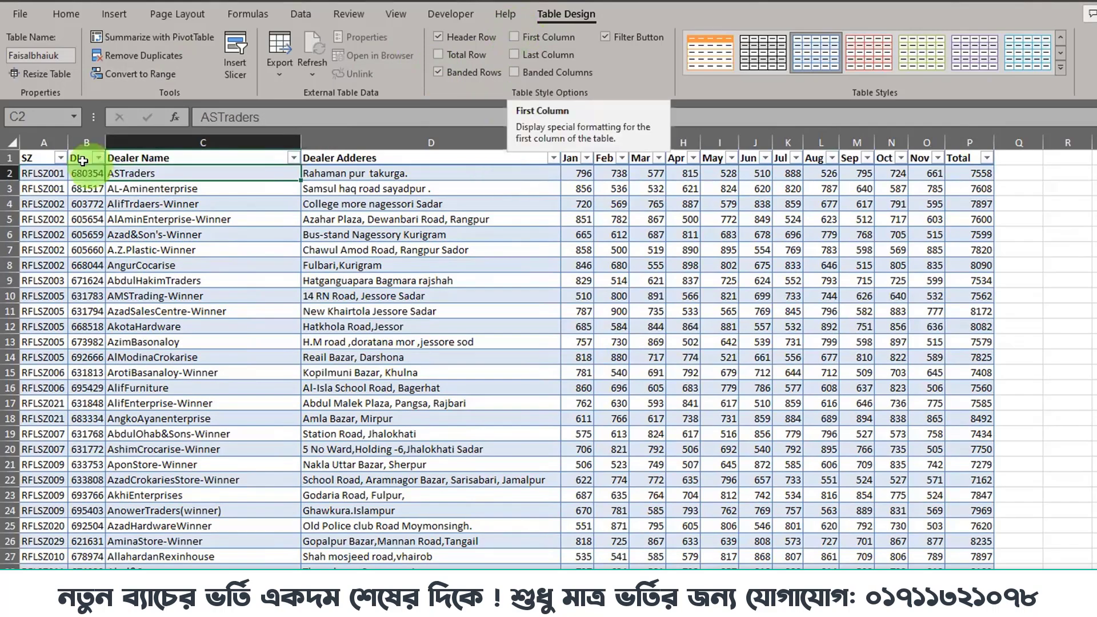
# Step: Switch the table's First Column formatting on to emphasise the SZ column, and turn it off again
pyautogui.click(56, 144)
pyautogui.click(146, 204)
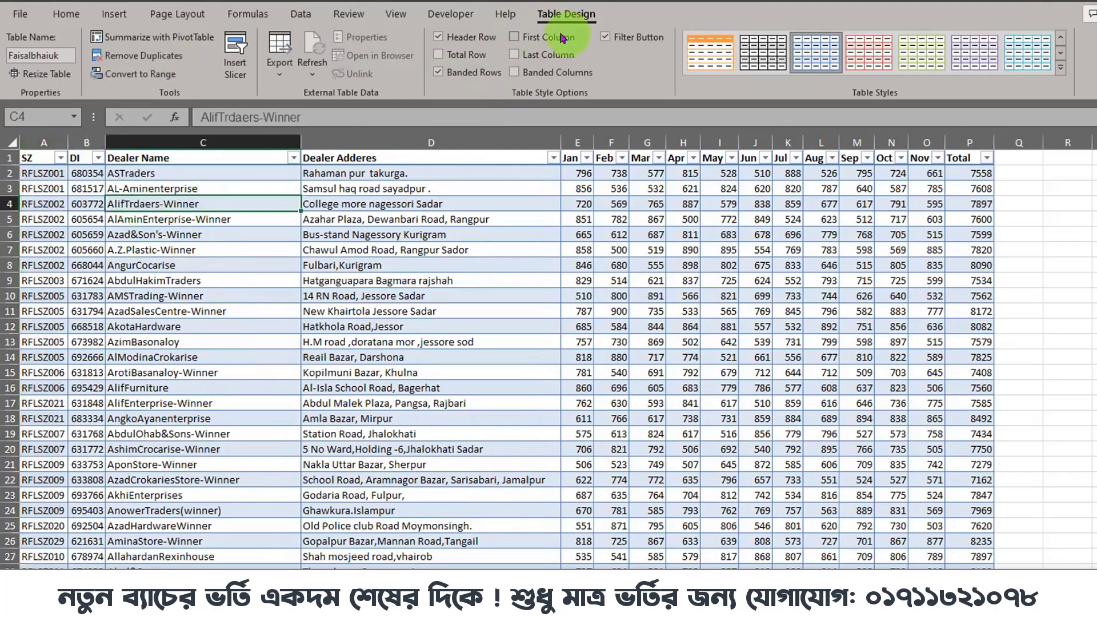
pyautogui.click(513, 38)
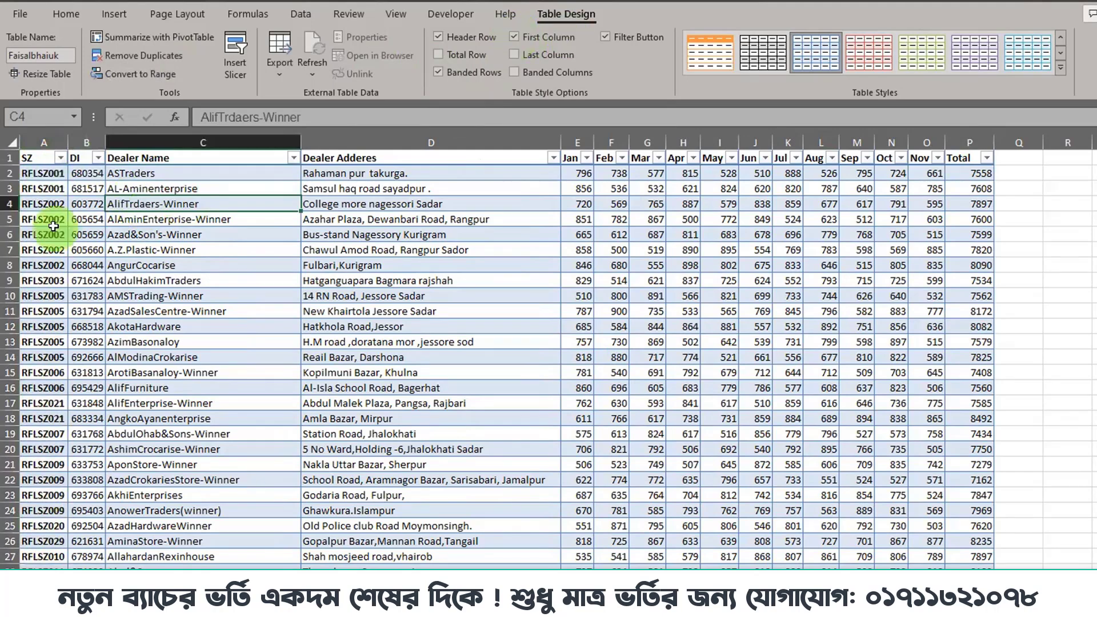
pyautogui.click(512, 37)
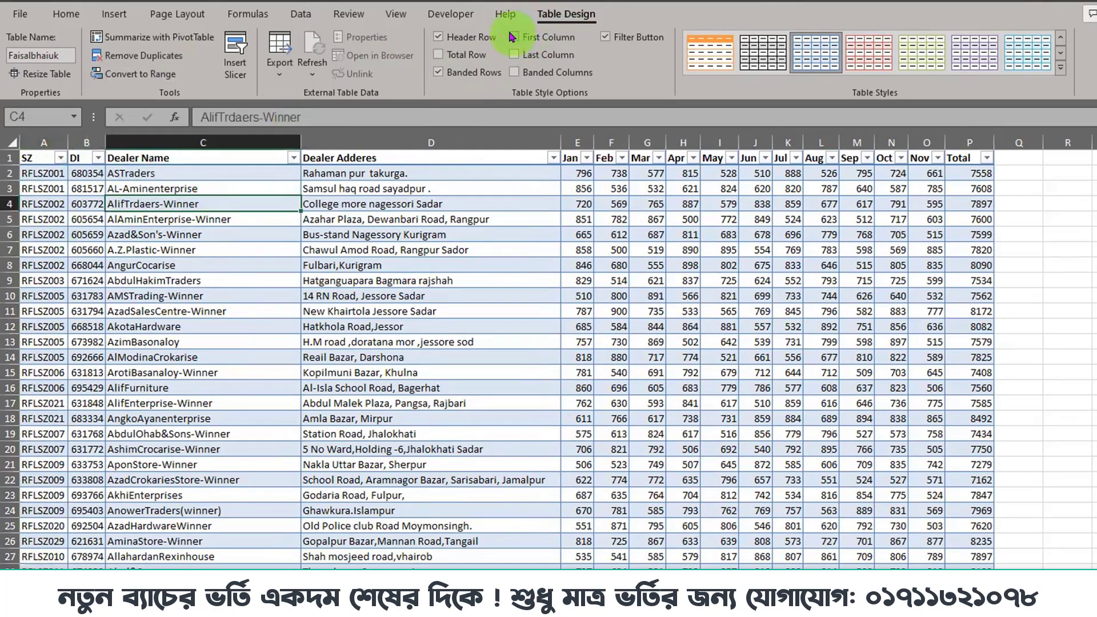
# Step: Switch the Last Column formatting on and off for the Total column, and try the Banded Columns option
pyautogui.click(514, 55)
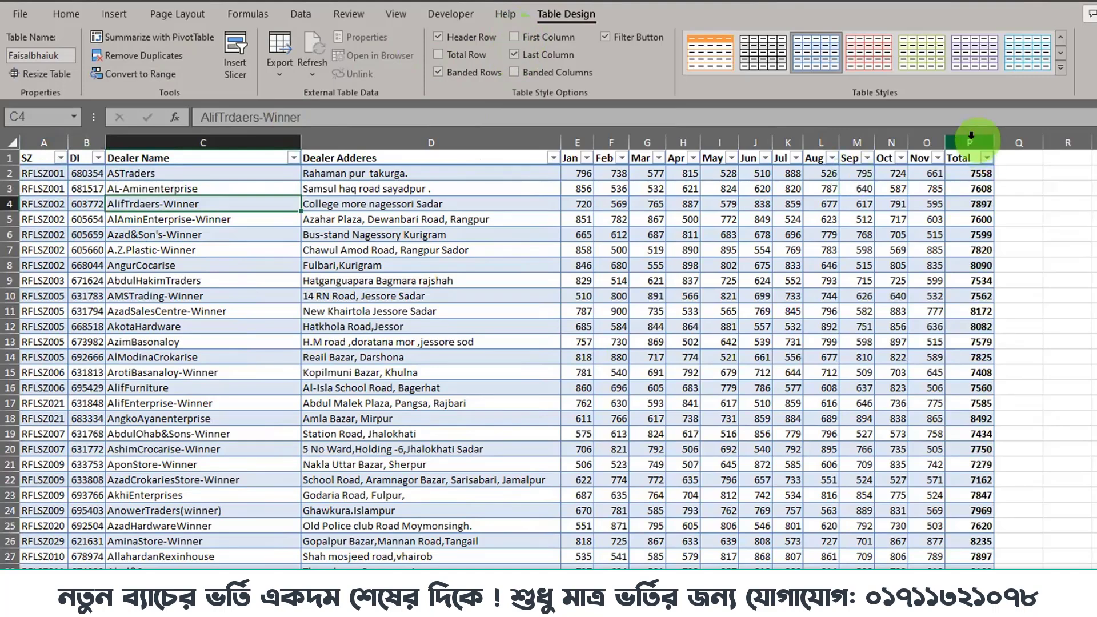
pyautogui.click(971, 137)
pyautogui.click(514, 54)
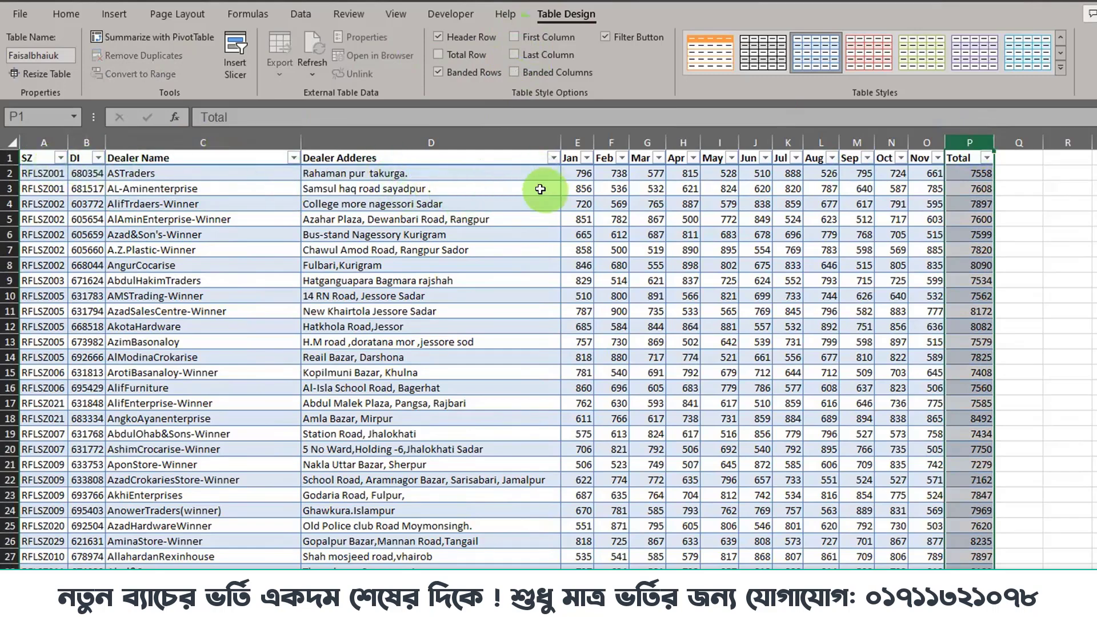
pyautogui.click(513, 74)
# Step: Select the header cells from SZ to Total and toggle the table's filter buttons off and on, leaving them shown
pyautogui.moveTo(26, 157); pyautogui.dragTo(988, 160)
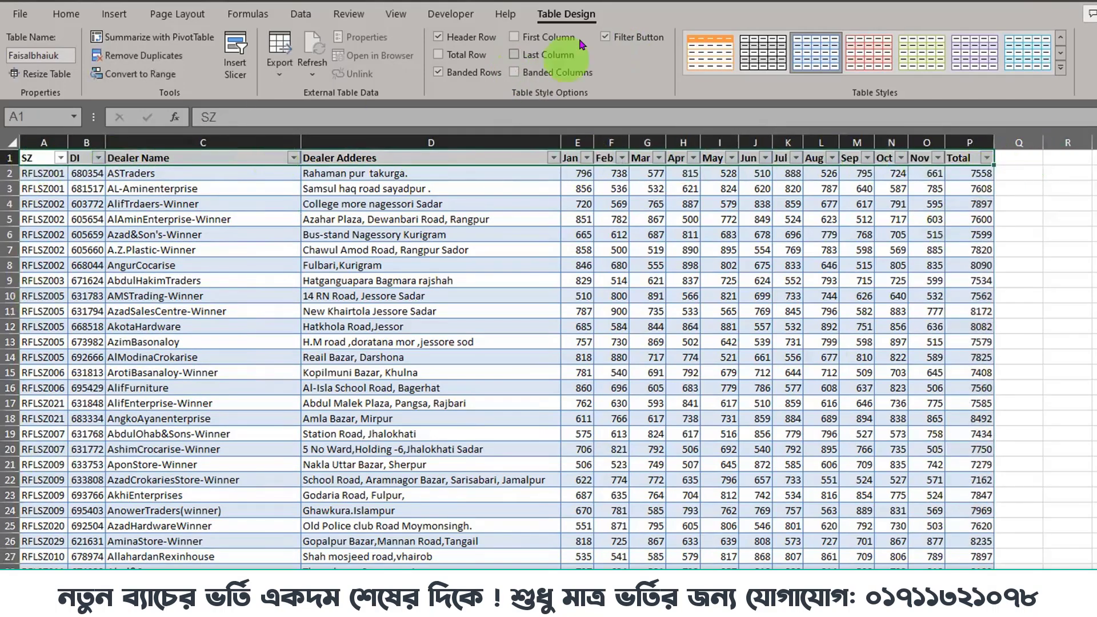
pyautogui.click(604, 38)
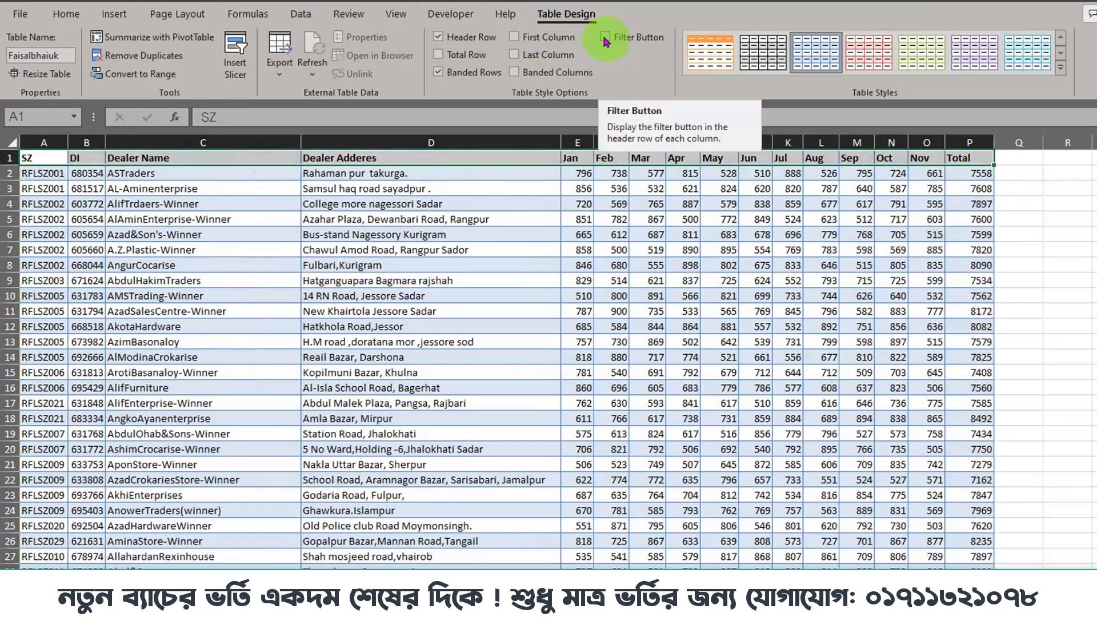
pyautogui.click(607, 41)
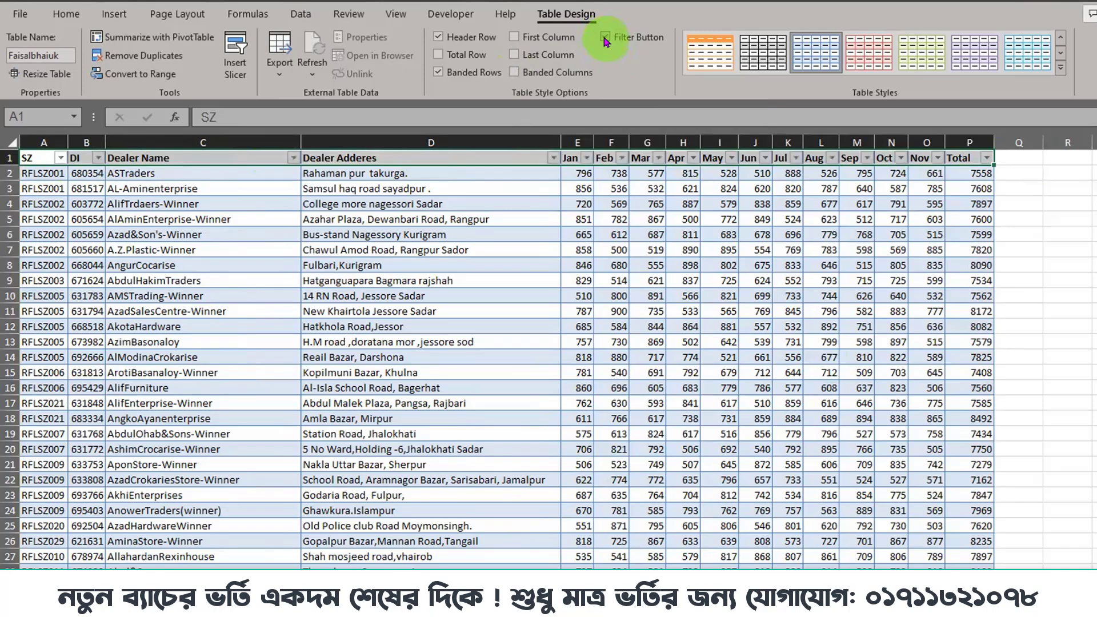
pyautogui.click(606, 40)
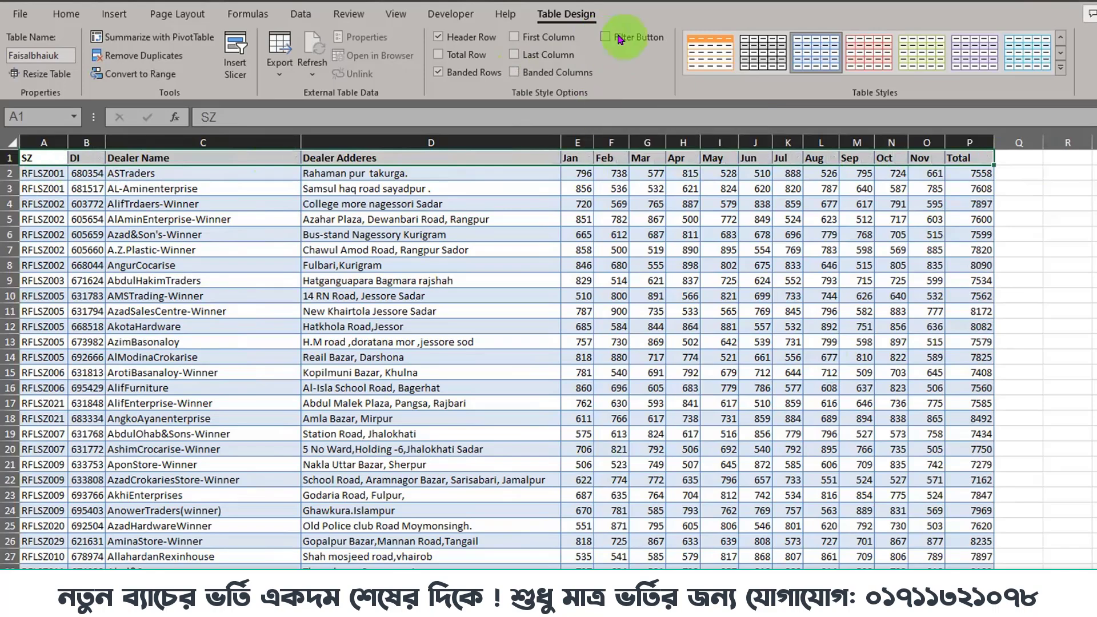
pyautogui.click(606, 39)
pyautogui.click(607, 41)
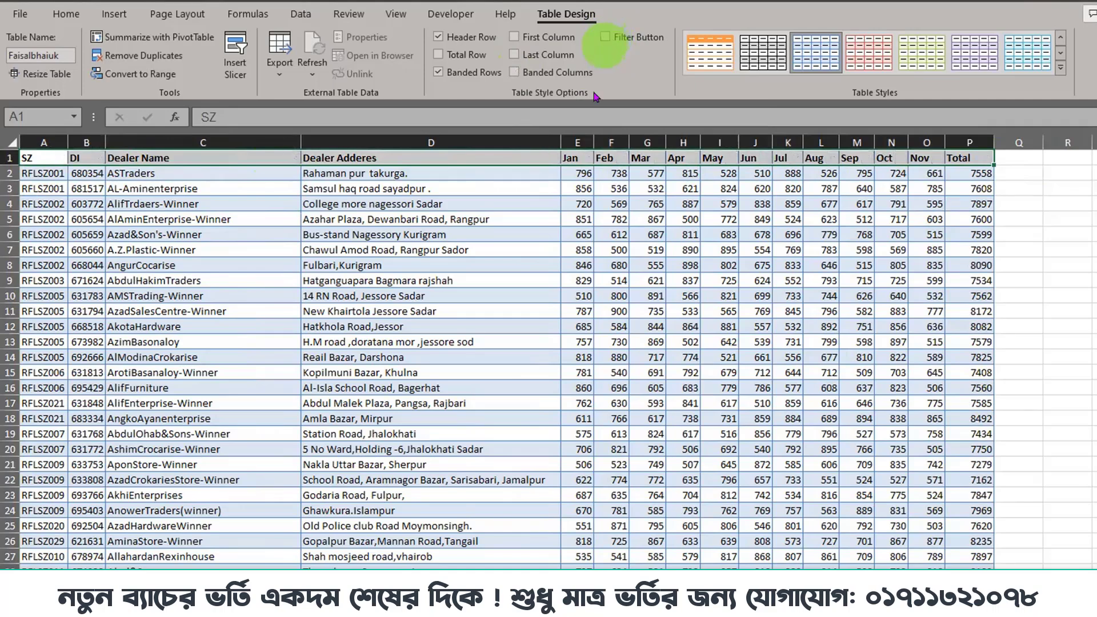
pyautogui.click(606, 37)
pyautogui.click(756, 281)
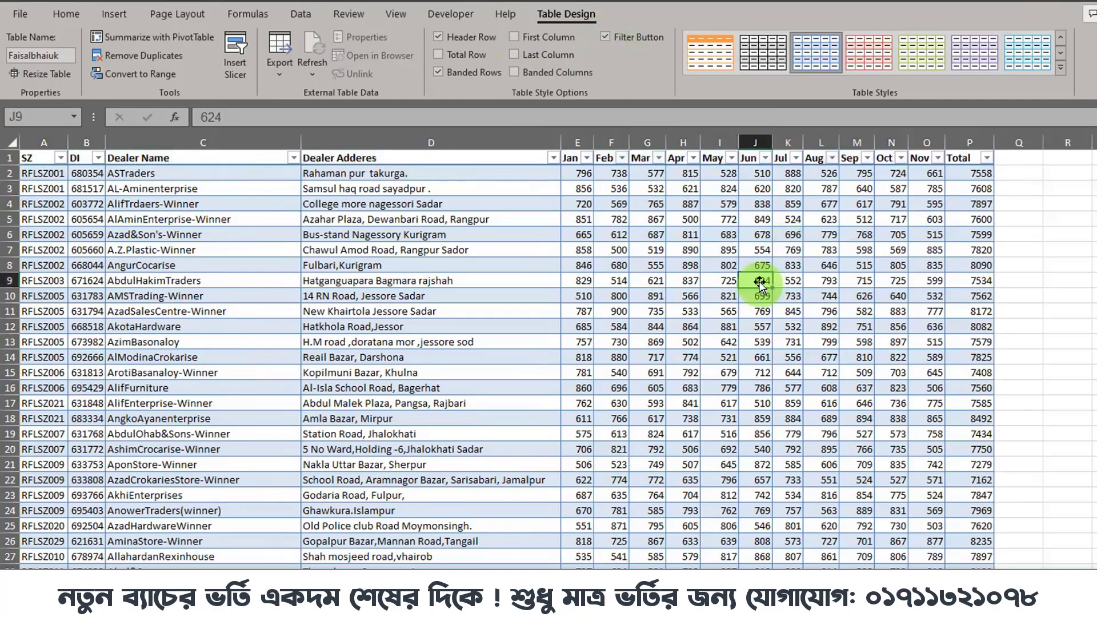